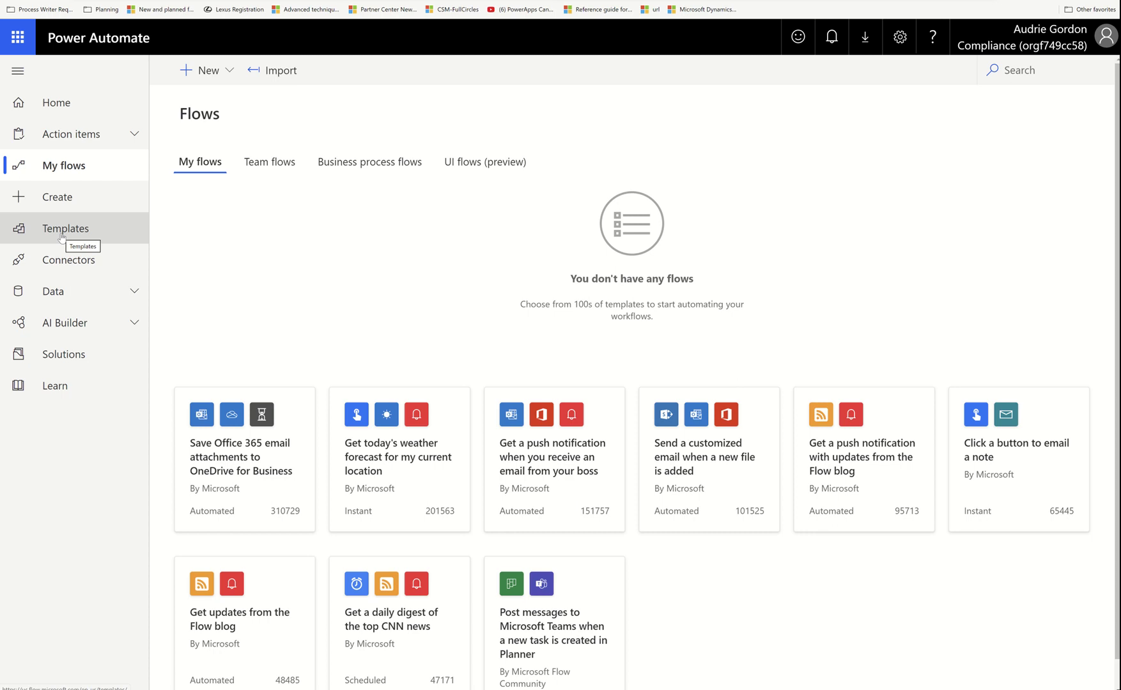
Start an automated flow from blank and name it Magic 8-Ball Demo on Teams
click(212, 80)
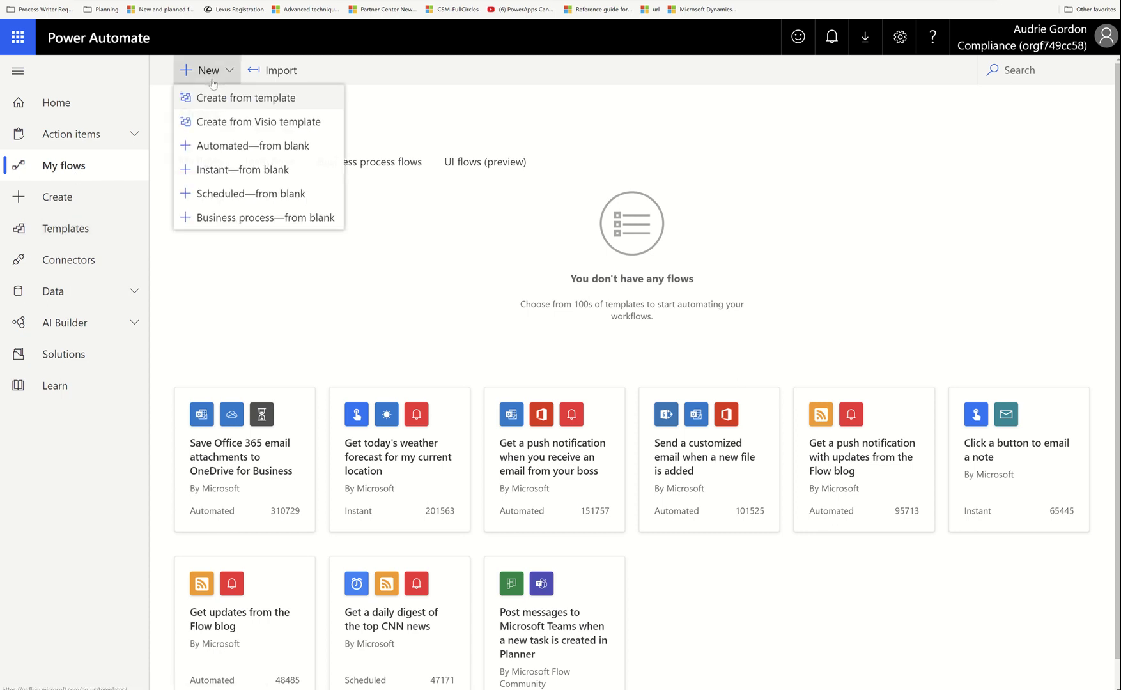
click(242, 146)
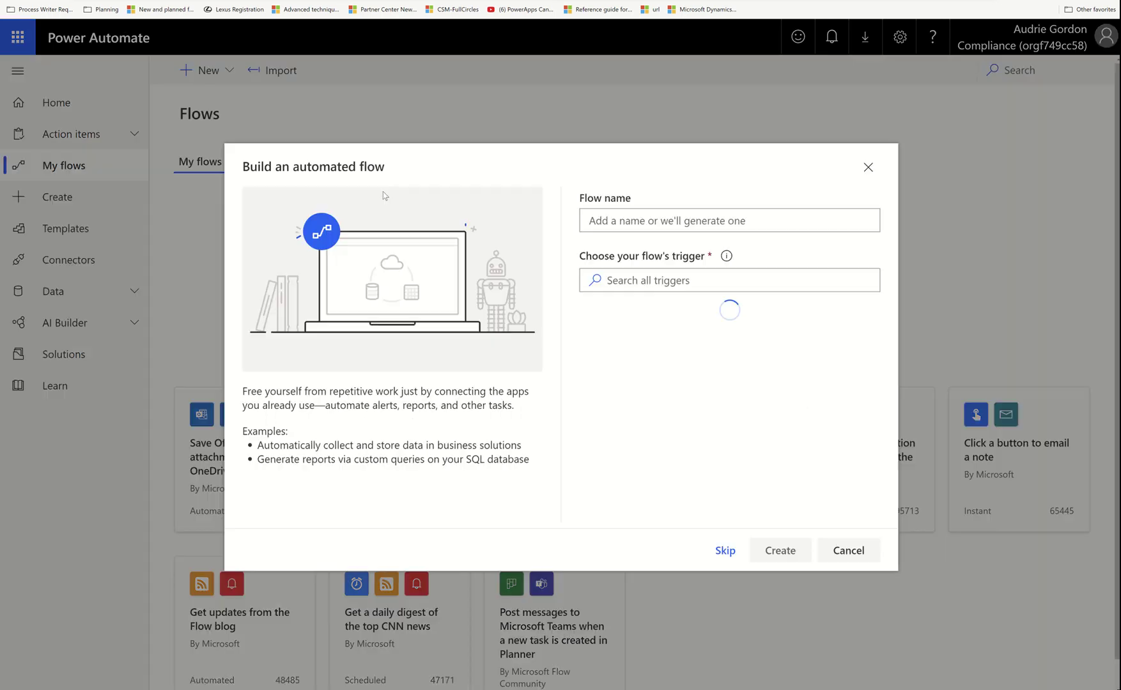
click(647, 225)
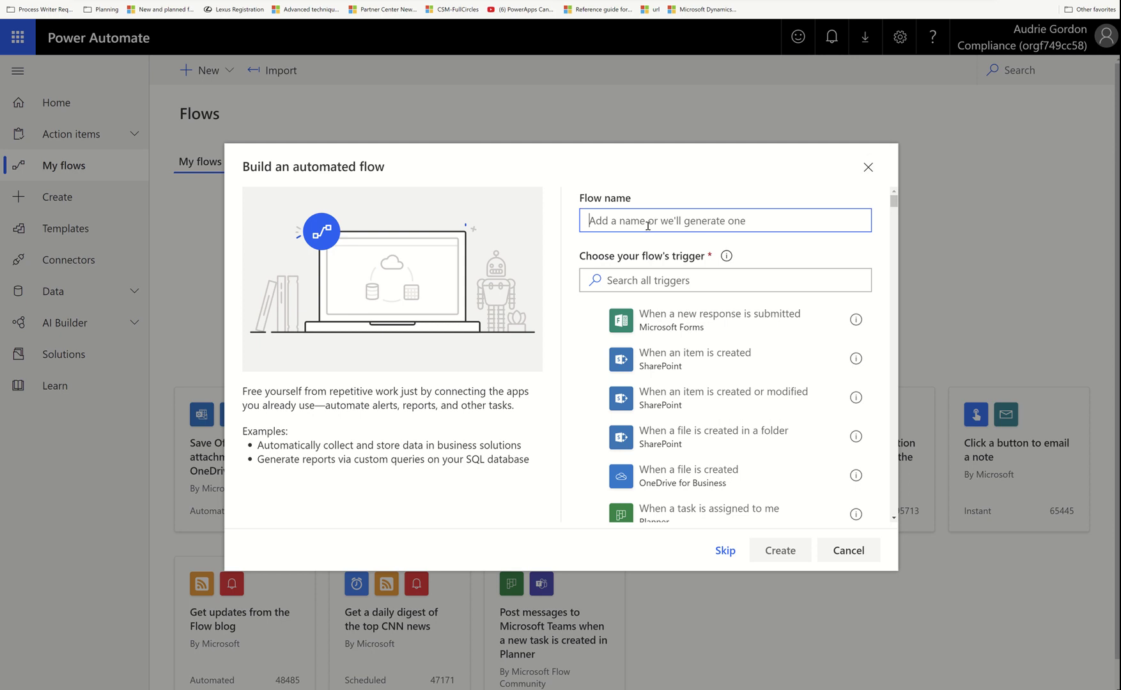
text(Magi)
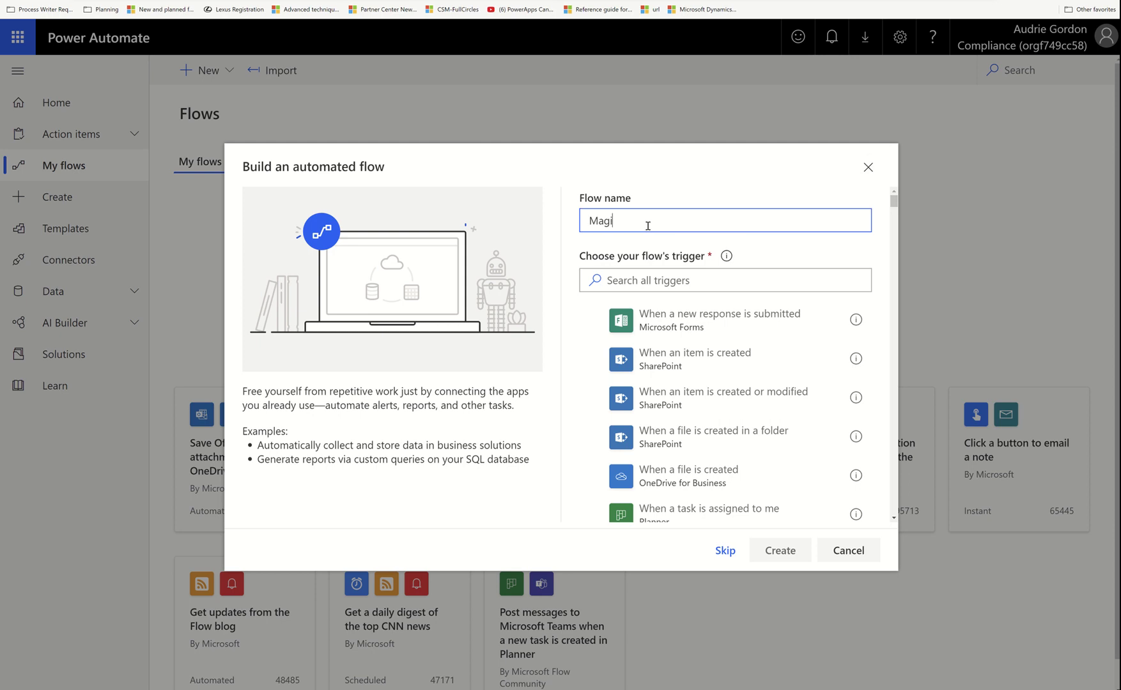
text(c 8-Ball Demo on Teams)
Search the triggers for "message is posted" and create the flow with the Microsoft Teams trigger "When a new channel message is added"
click(660, 285)
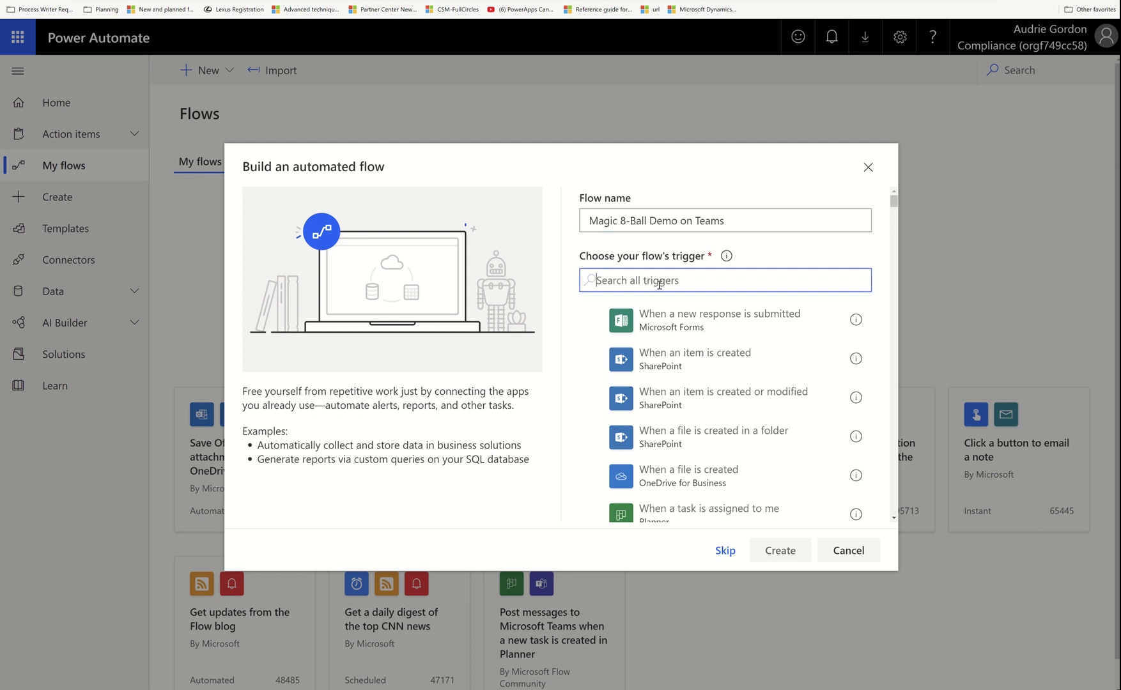
text(message is posted)
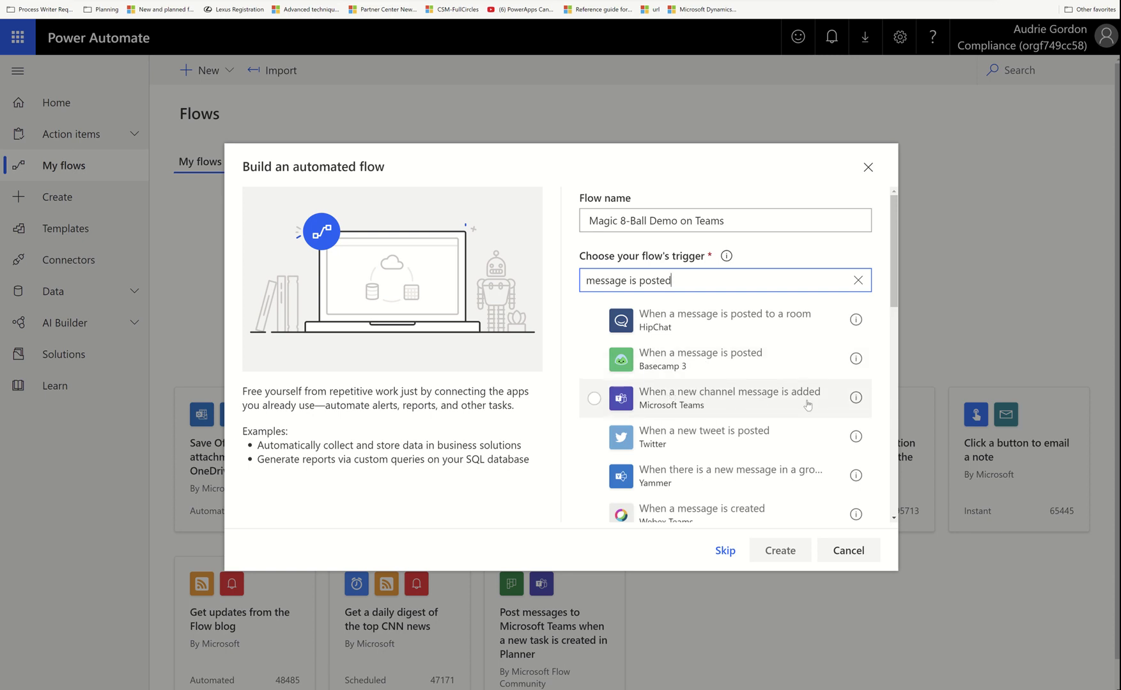
click(701, 409)
click(796, 553)
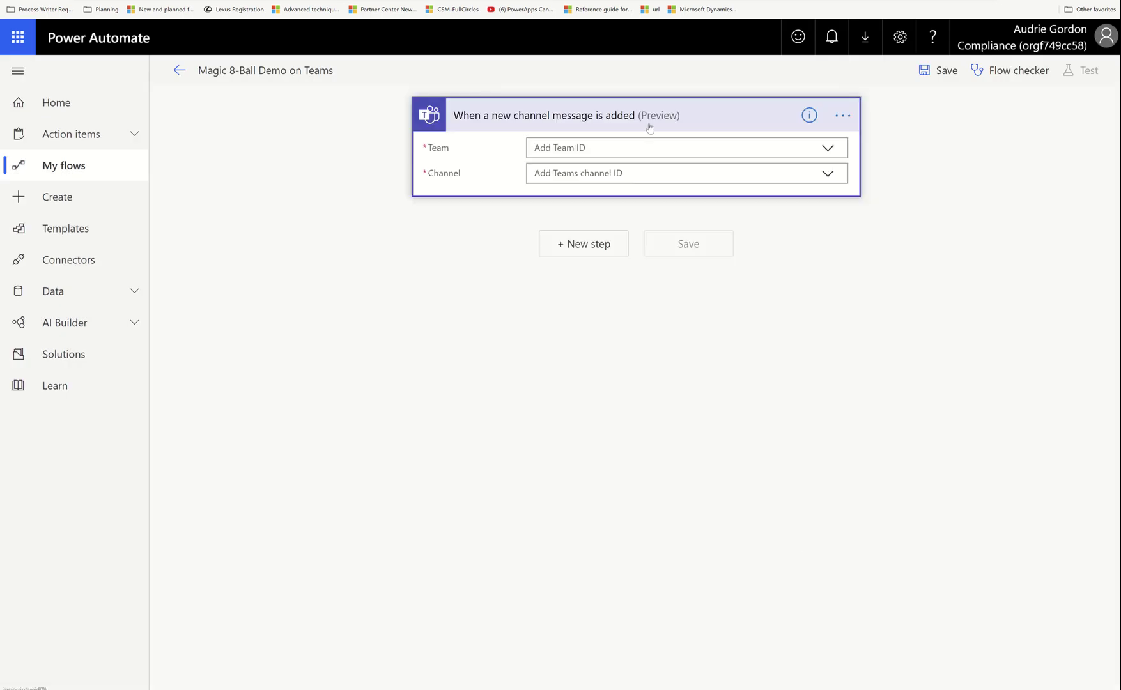
Set the trigger's team to Magic Ball and its channel to 8-Ball Questions
click(827, 149)
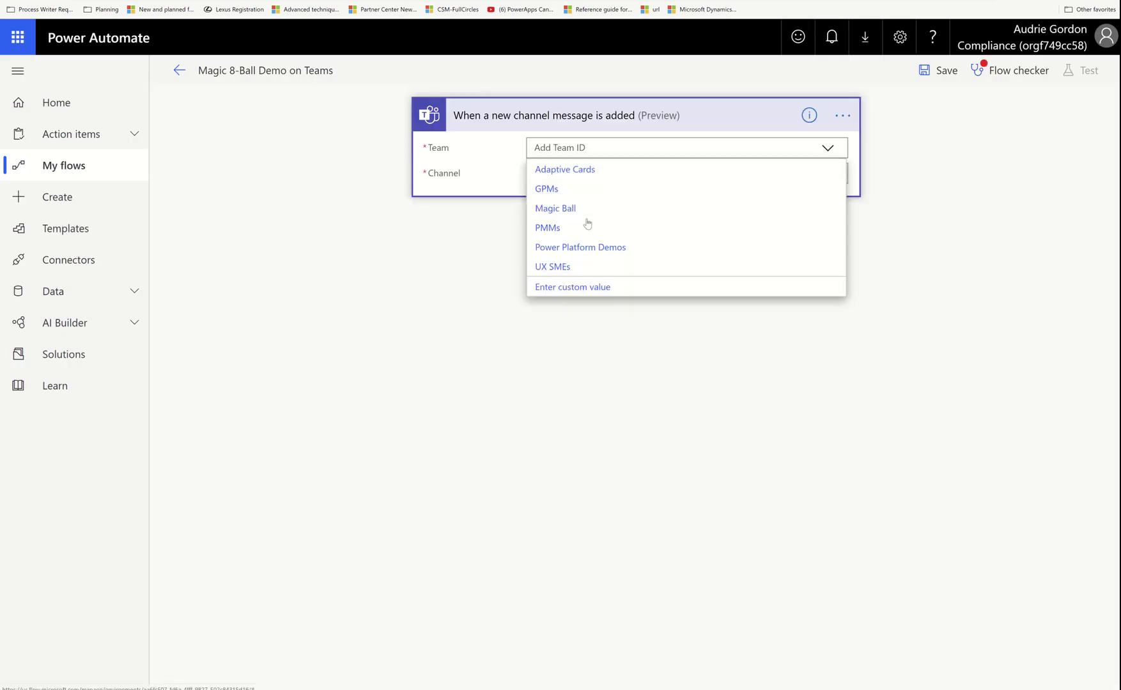
click(588, 209)
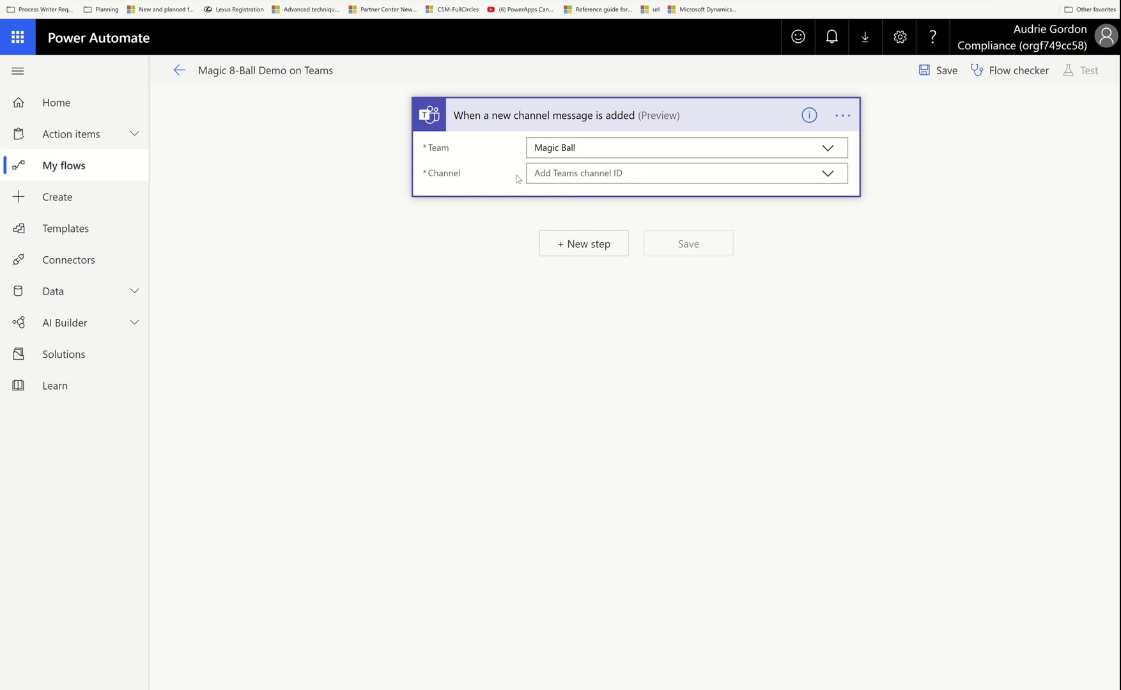
click(824, 173)
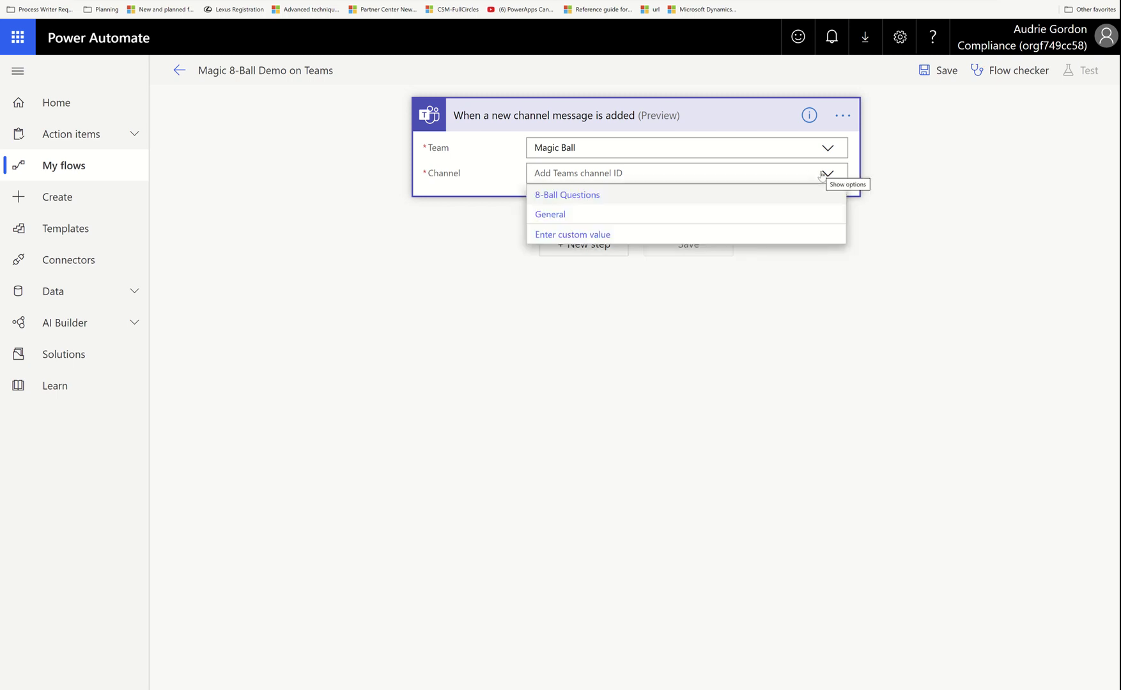
click(566, 196)
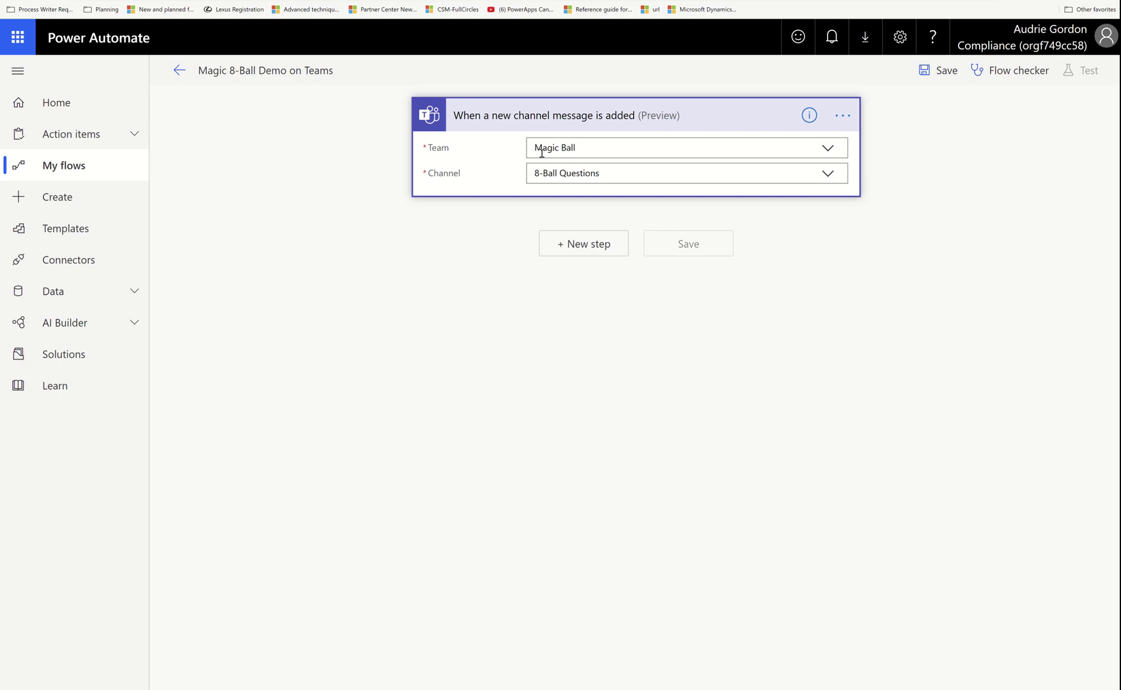
Add an Initialize variable action after the Teams trigger, searching the actions for "variable"
click(594, 251)
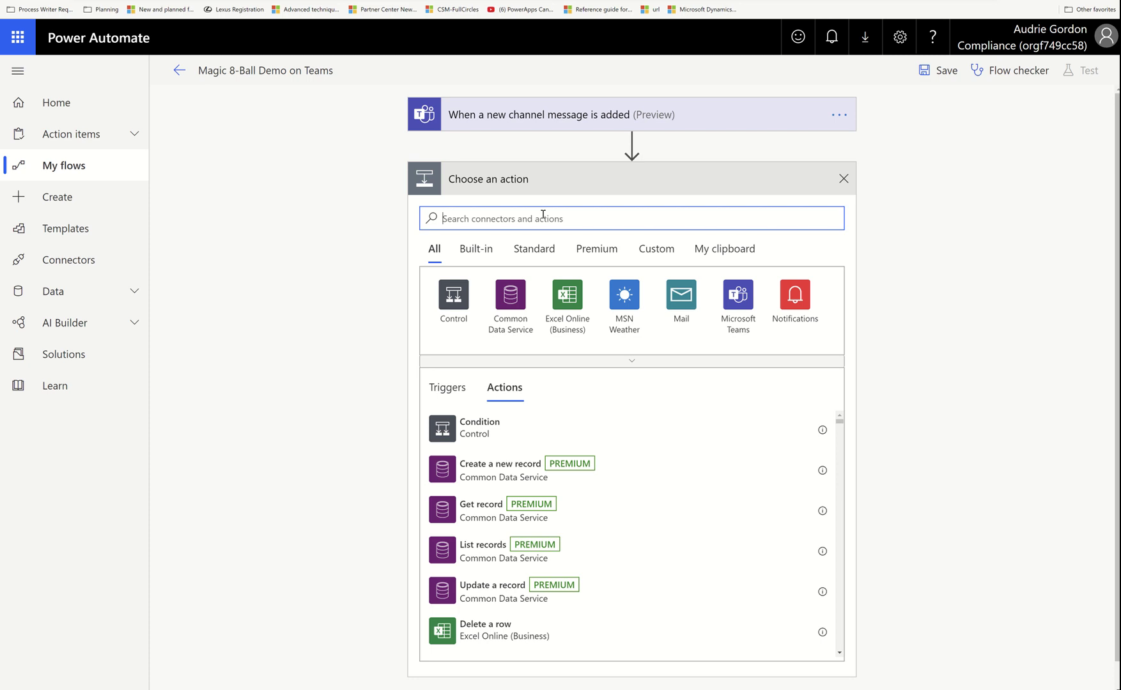
text(initiate)
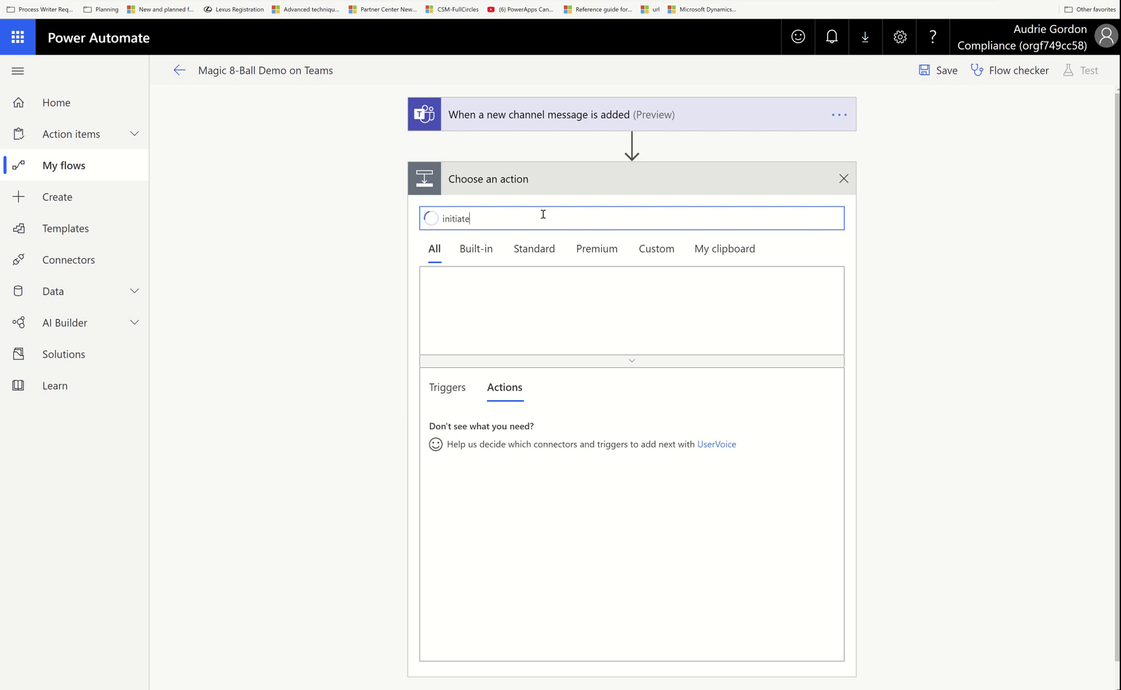
text( variable)
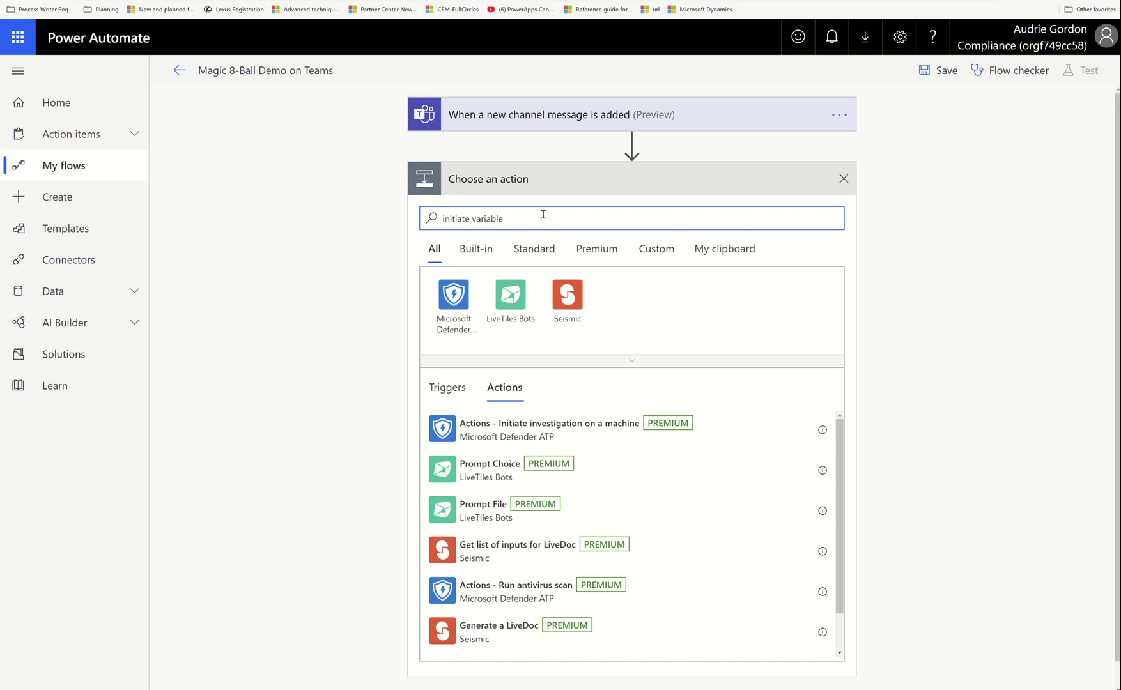
scroll(600, 388, down, 2)
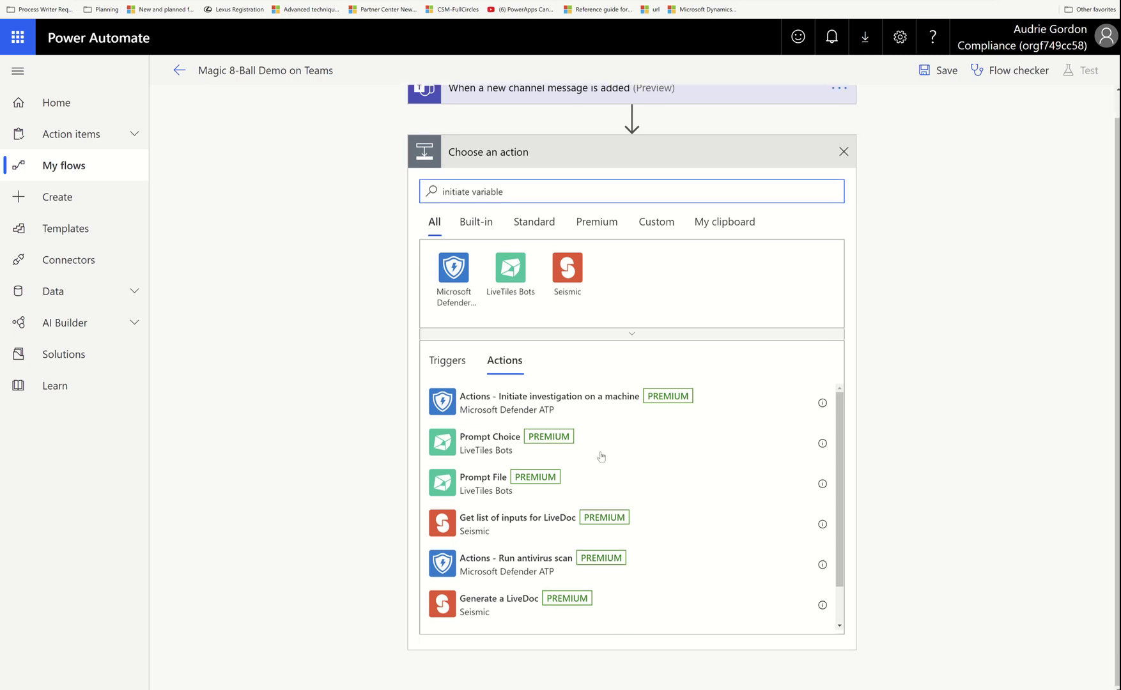
drag(513, 192, 350, 175)
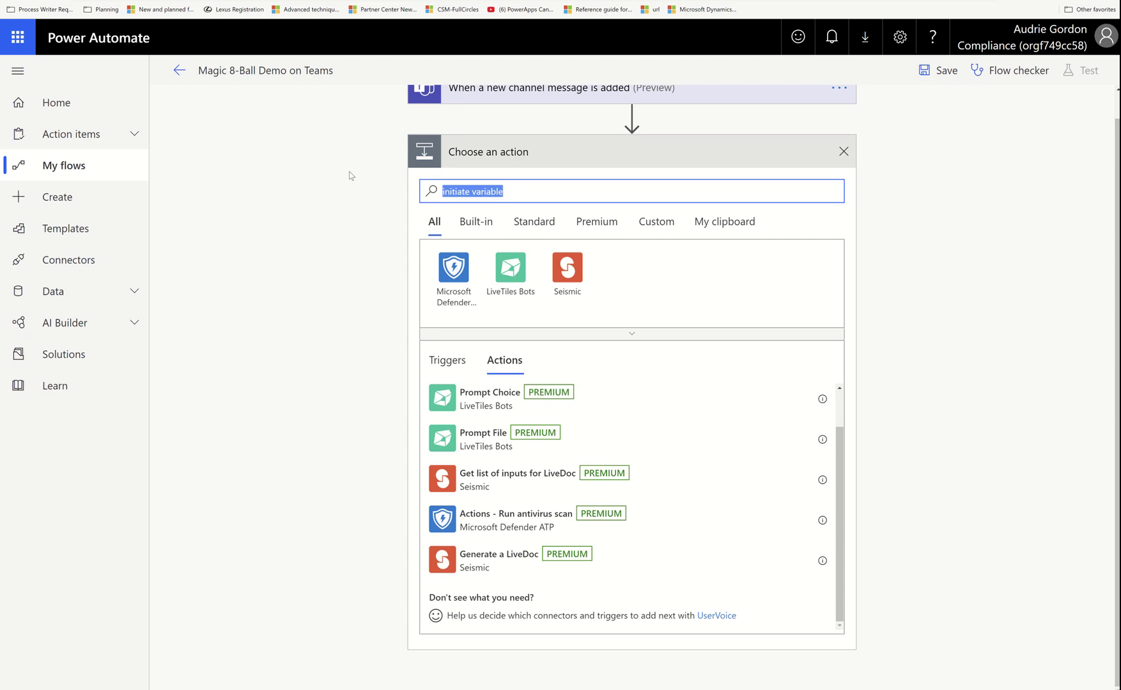
text(varia)
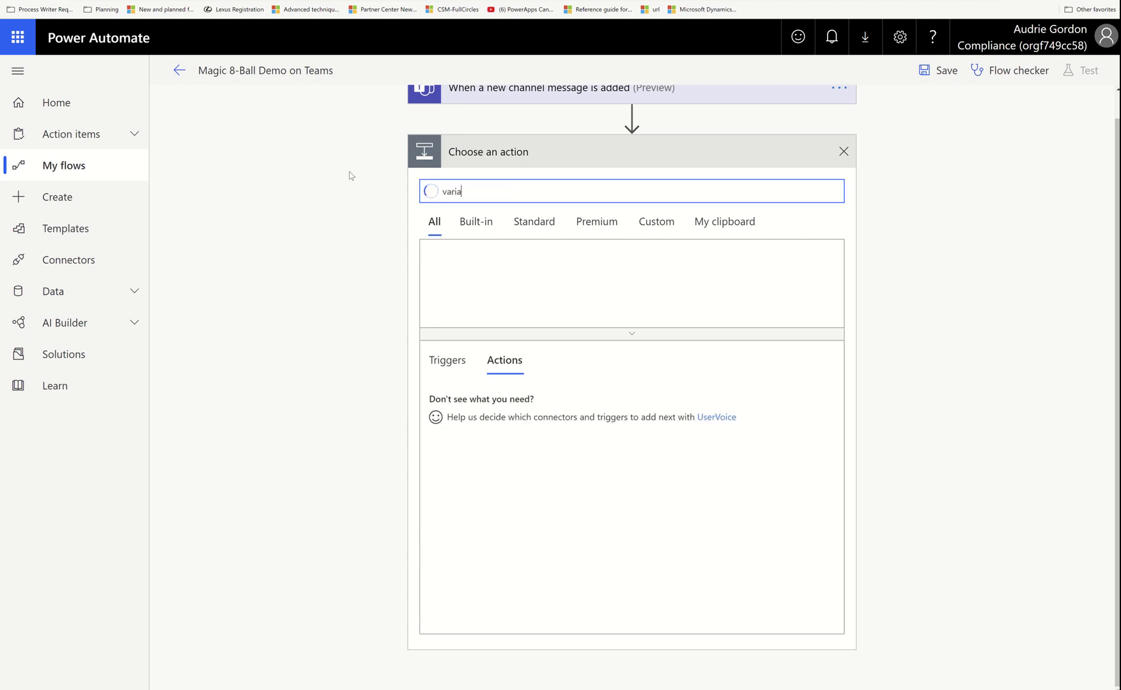
text(ble)
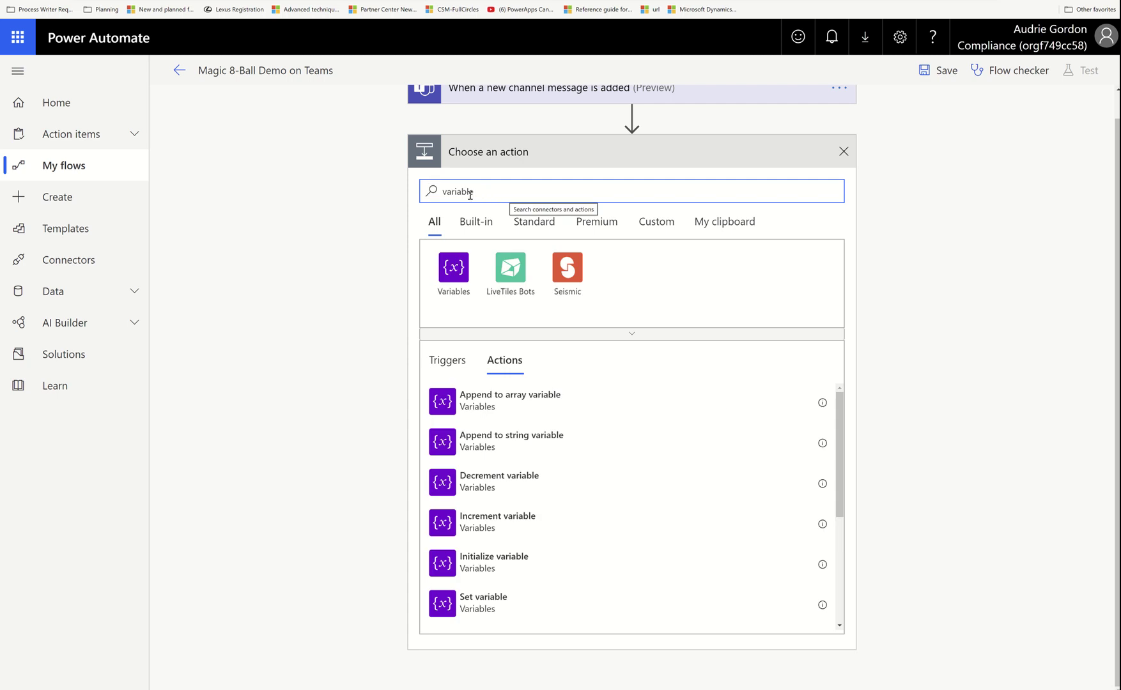
click(480, 564)
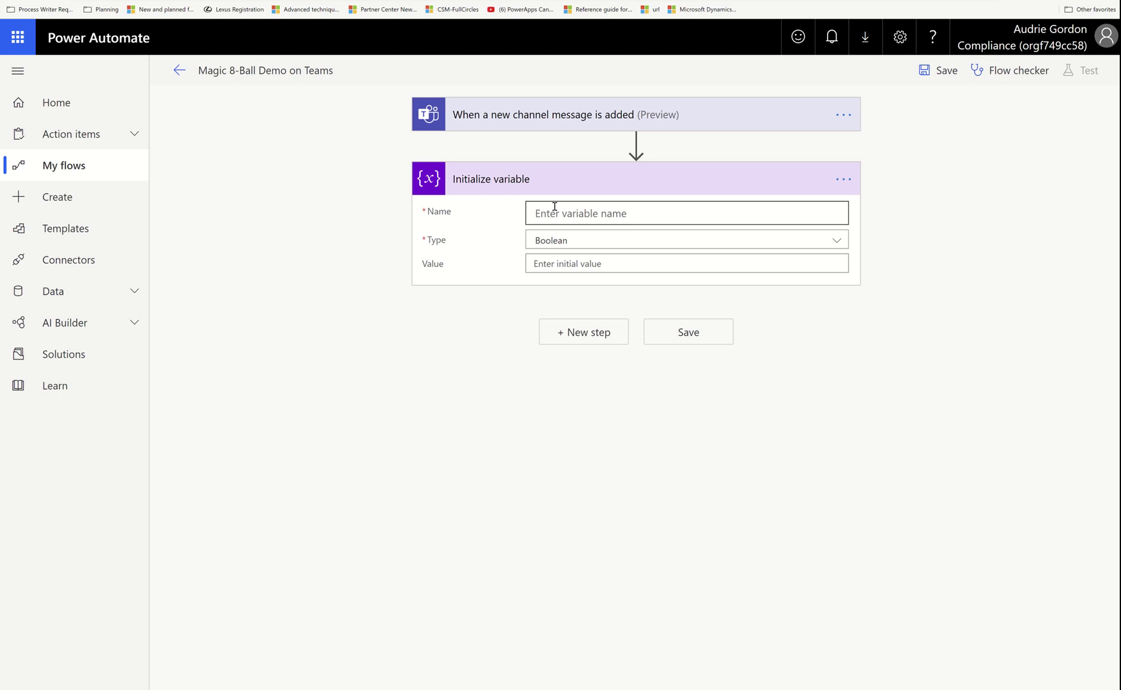
Name the variable varAnswers and set its type to Array
click(554, 207)
text(varA)
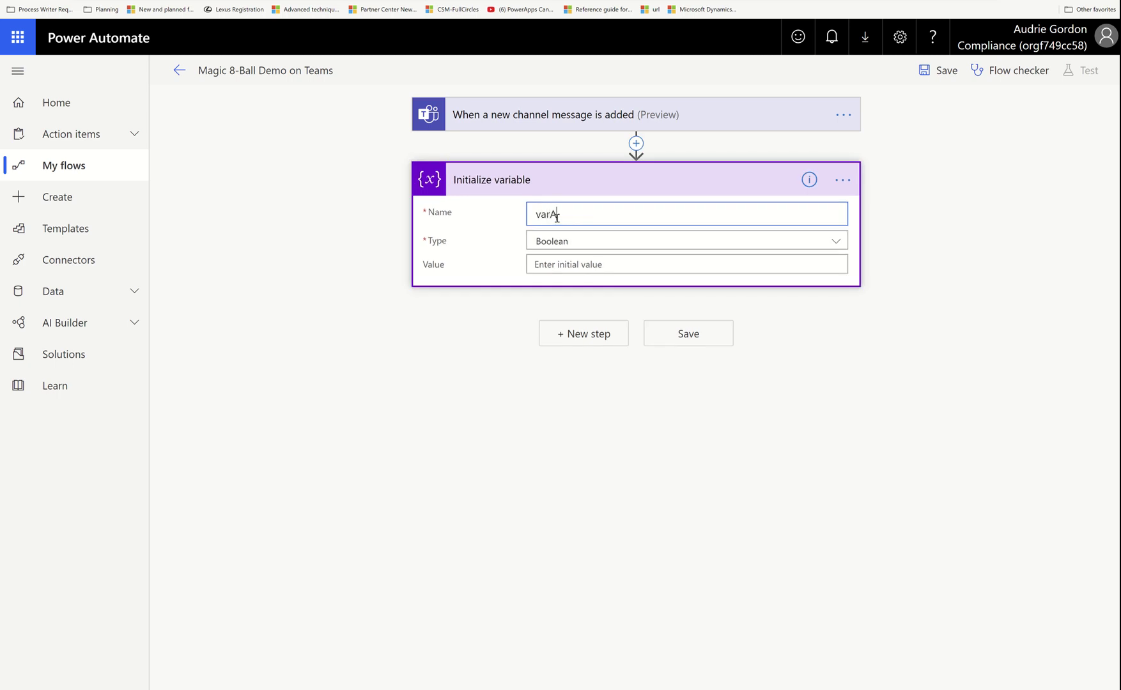
text(nswers)
click(557, 240)
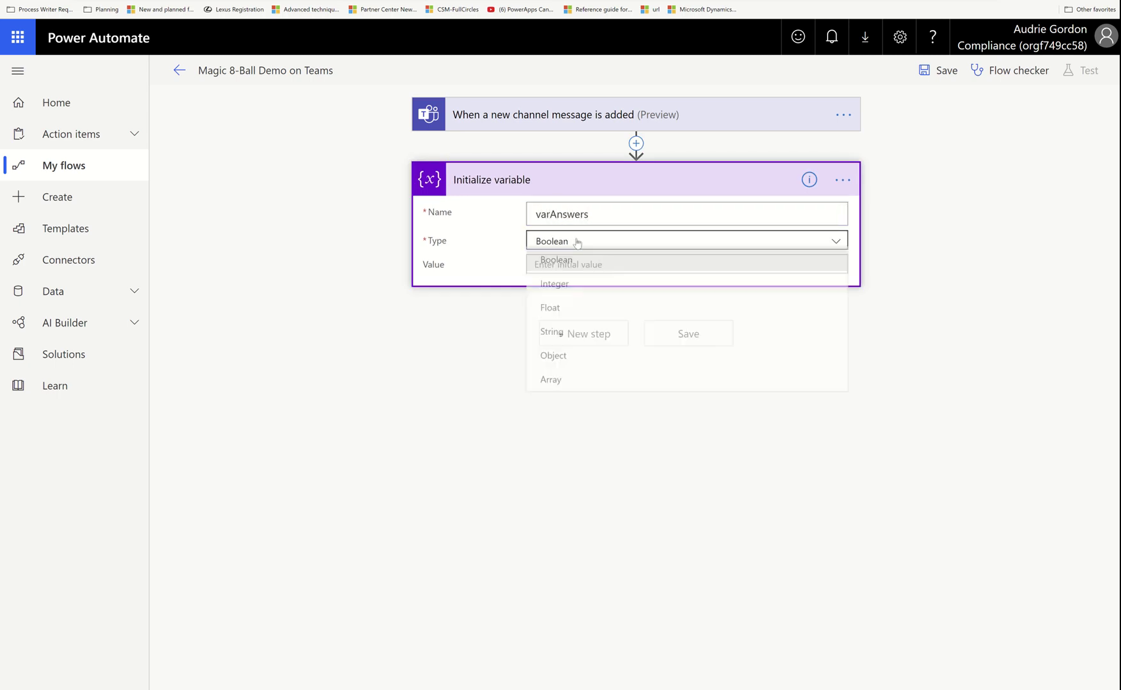
click(580, 380)
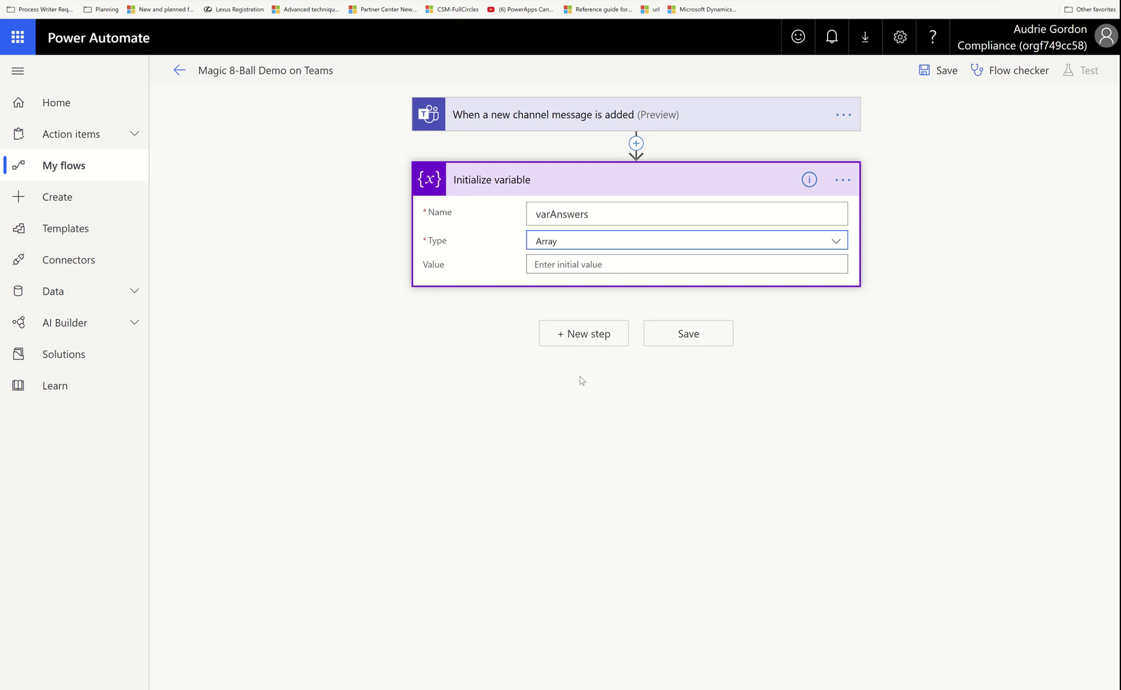
Switch to magic ball.txt in Notepad and copy the complete createArray expression under Array Elements for the variable's value
click(566, 269)
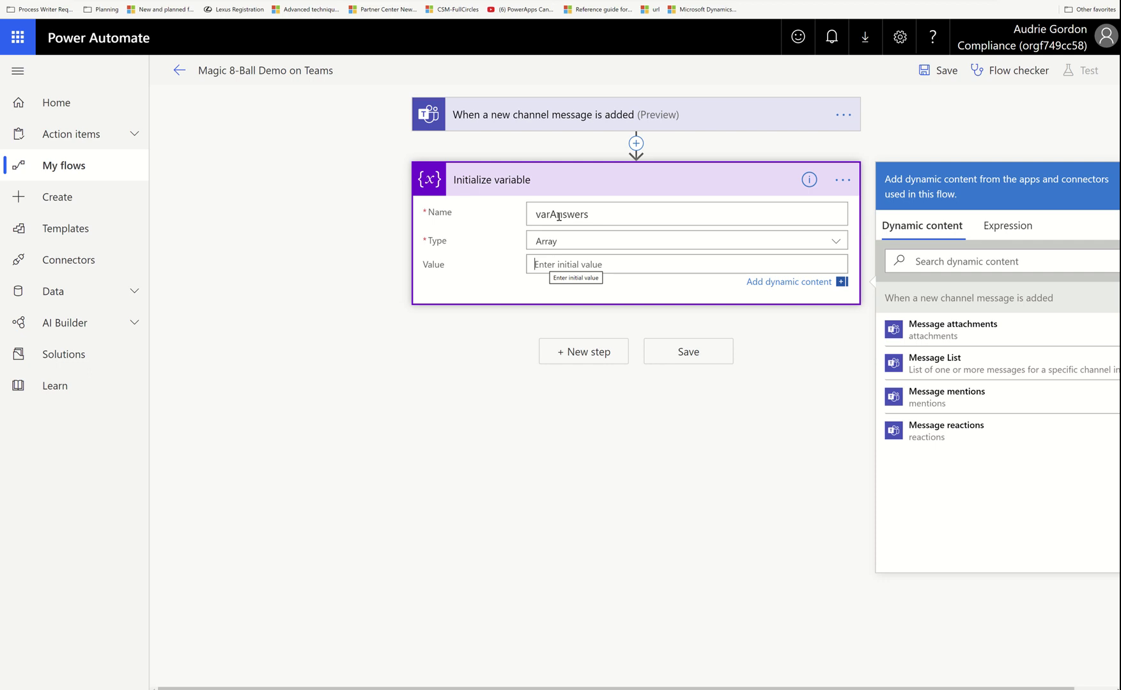
key(alt+Tab)
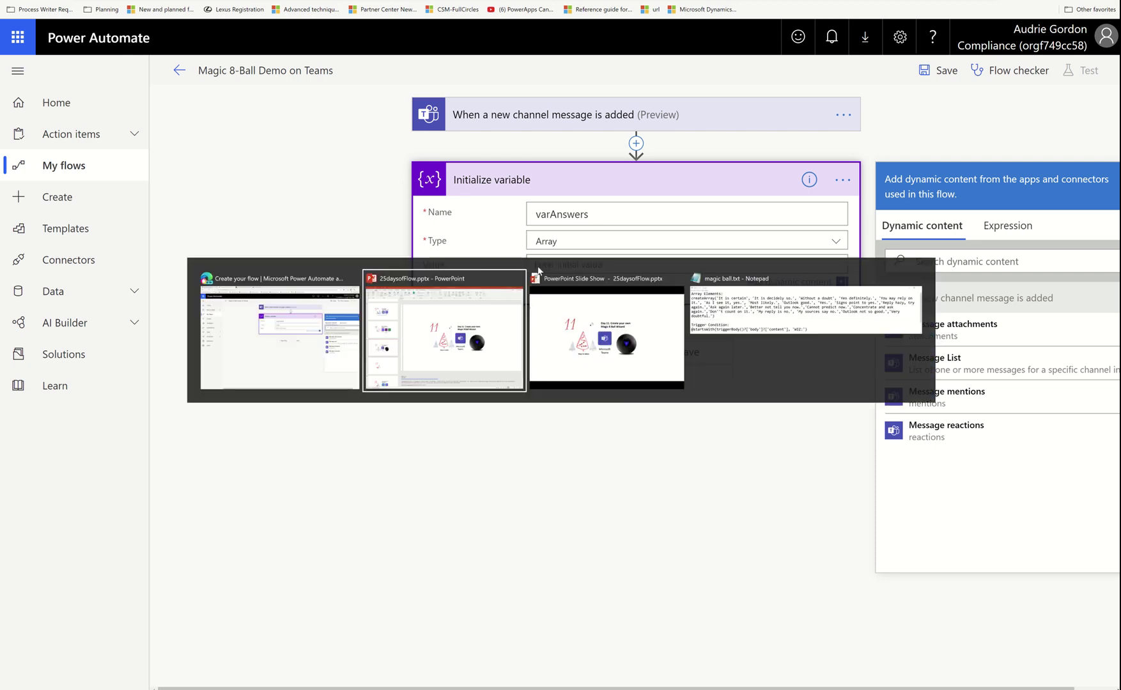
key(alt+Tab)
key(alt+Tab)
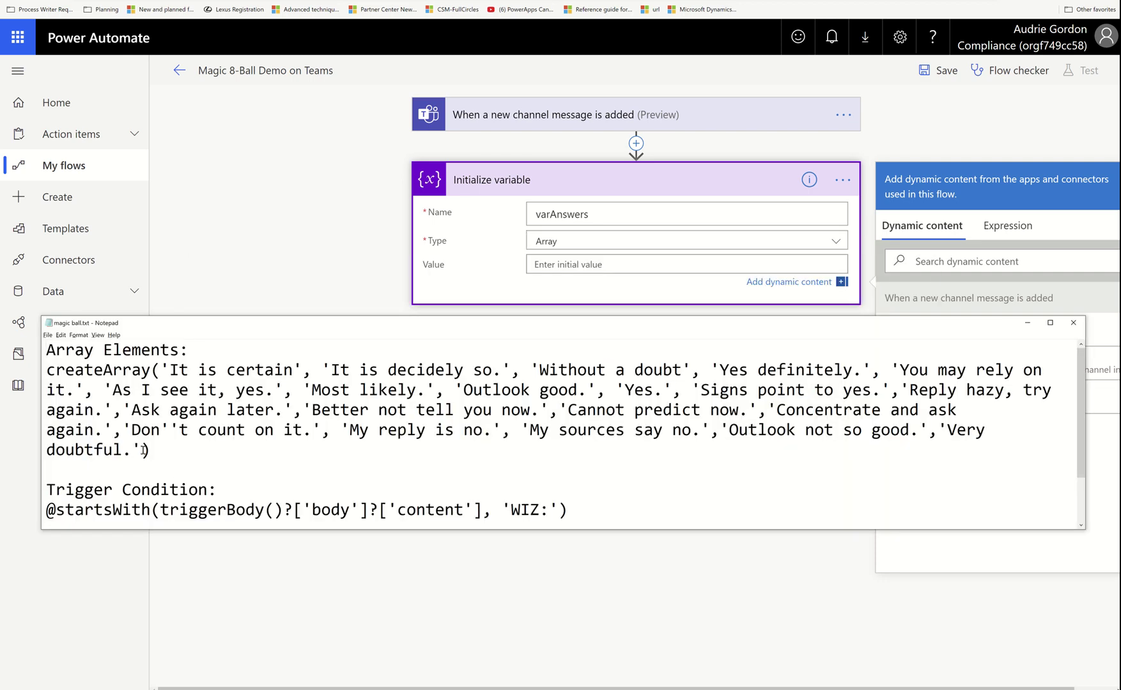
drag(167, 451, 18, 376)
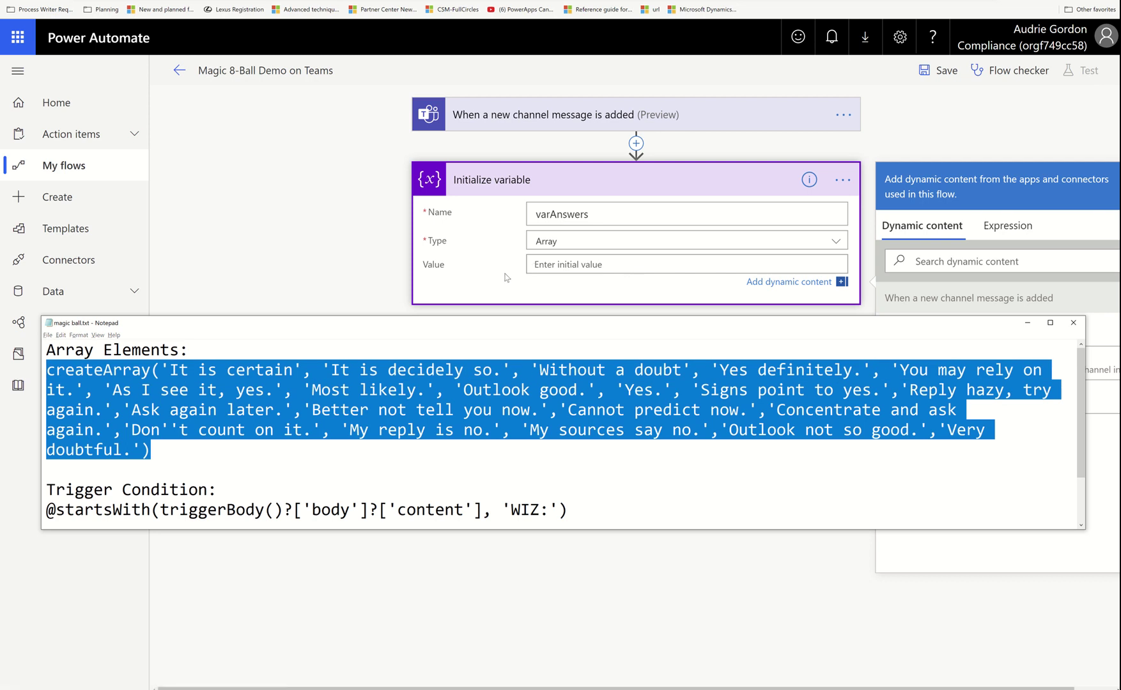
key(alt+Tab)
Paste the copied createArray formula into the expression editor for the value of varAnswers
click(565, 264)
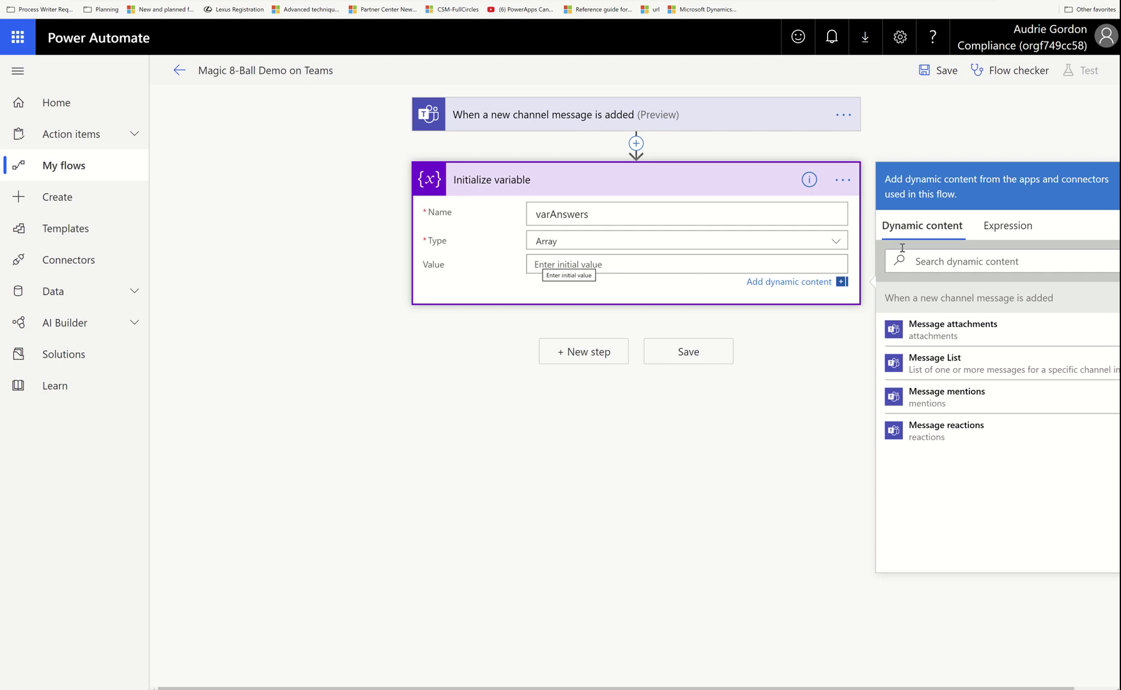
click(987, 229)
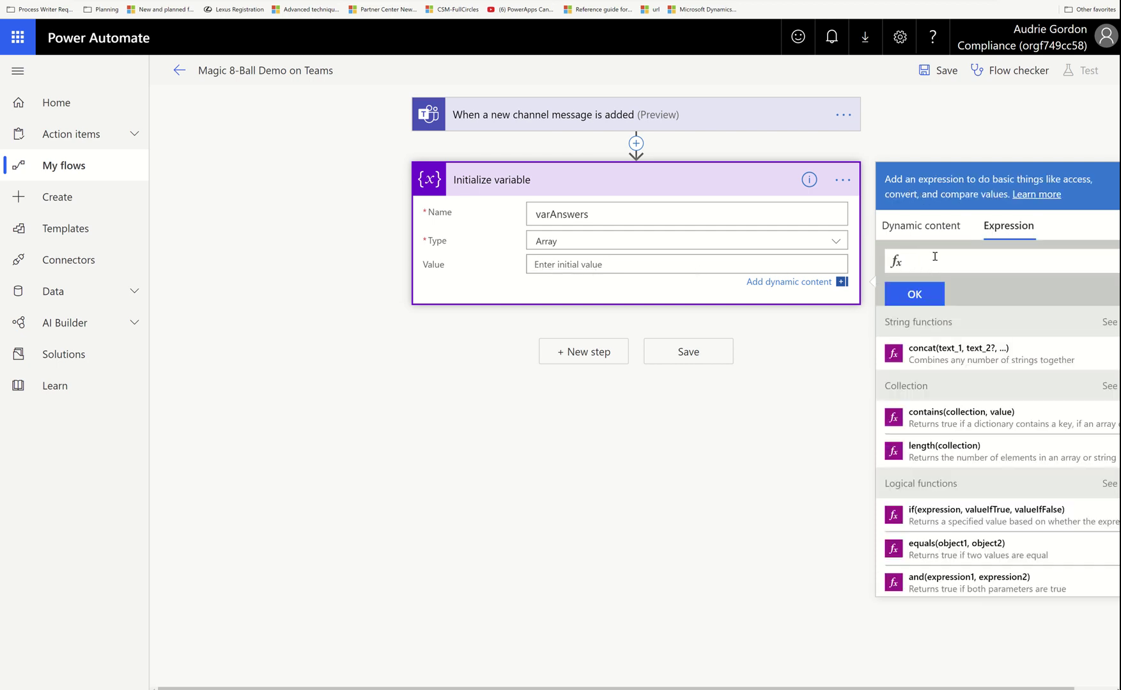
key(ctrl+v)
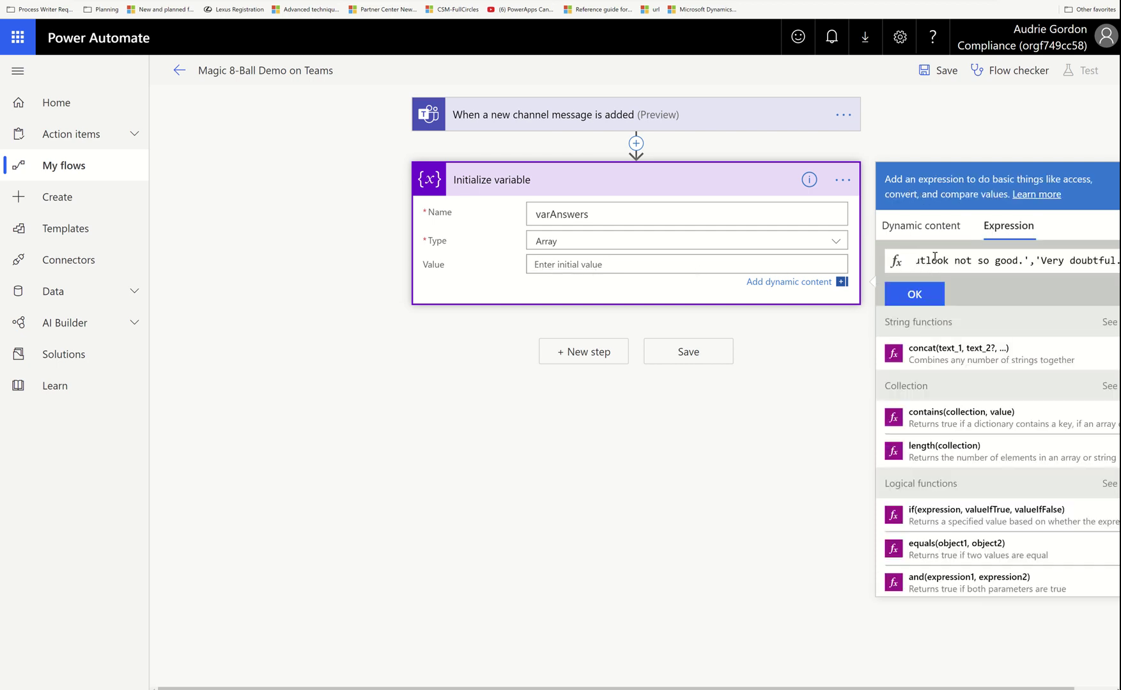
key(Home)
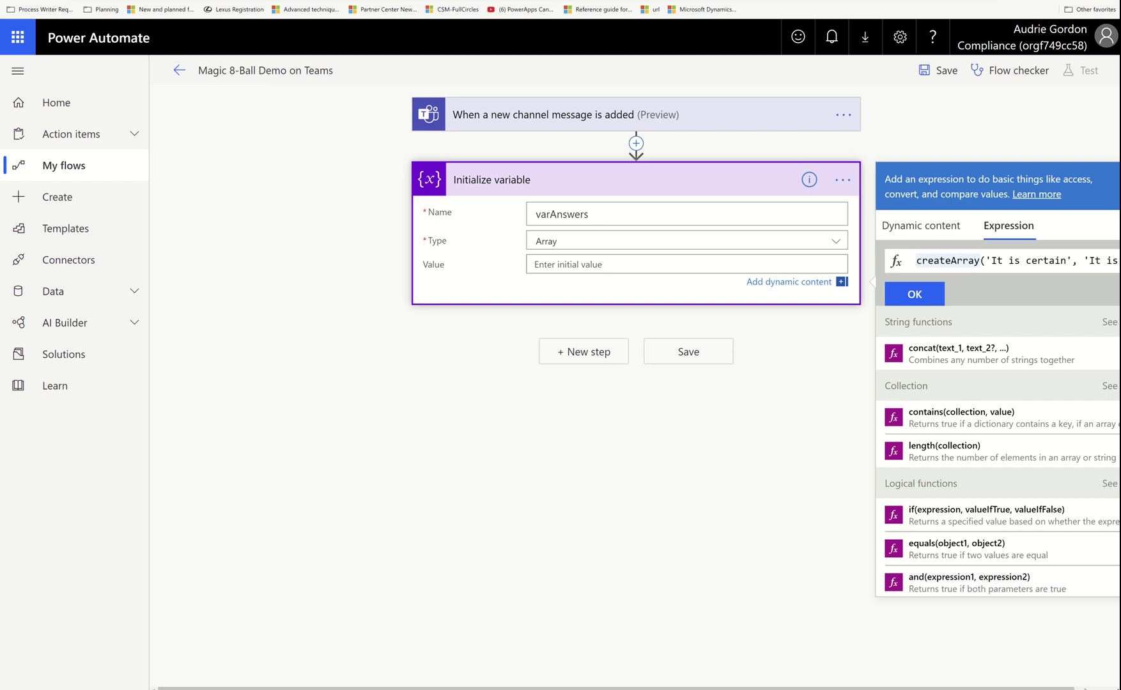
click(944, 260)
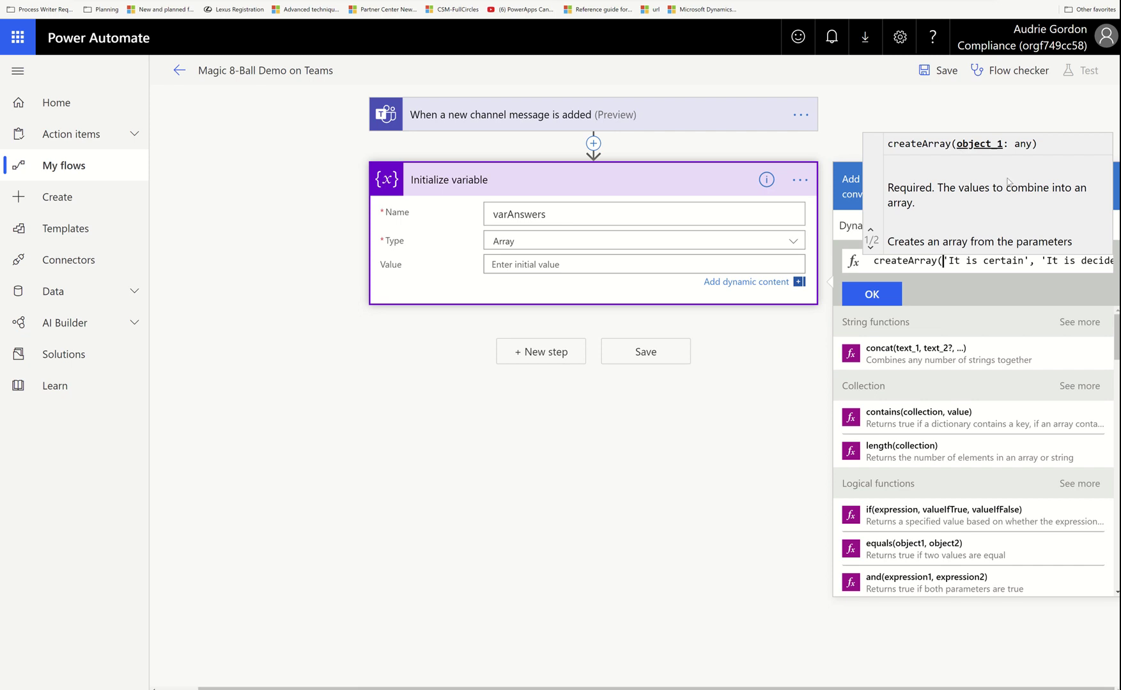
Switch to magic ball.txt in Notepad, shorten its window to the array elements, and examine the quoted, comma-separated answers
key(alt+Tab)
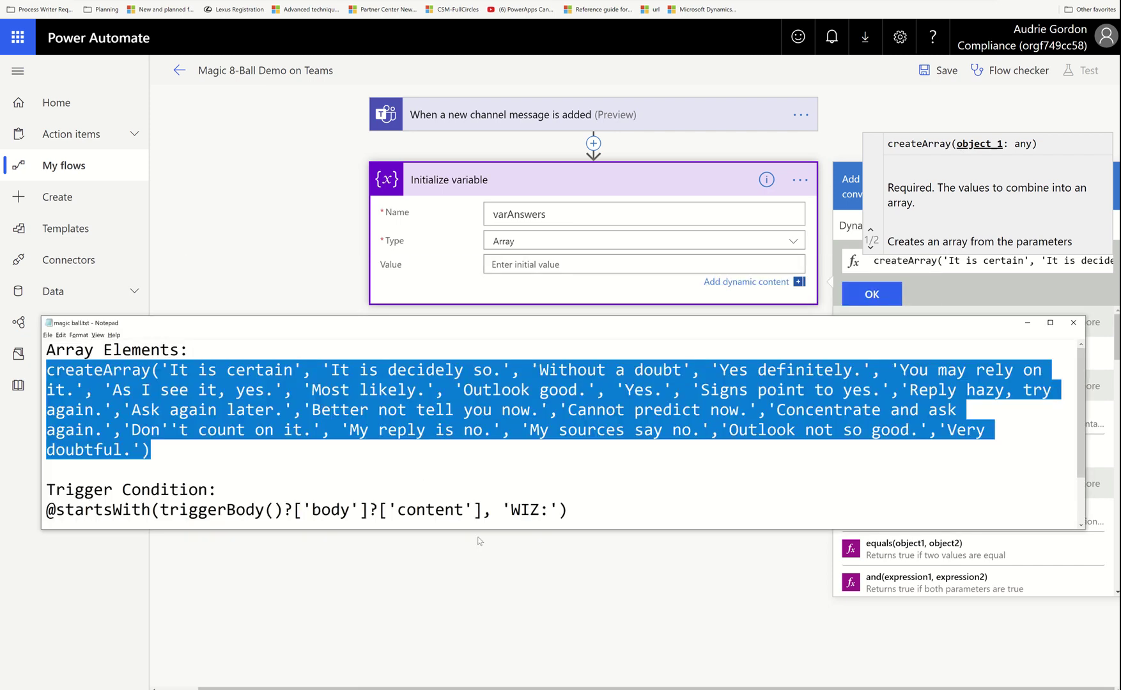
drag(479, 531, 425, 475)
click(215, 356)
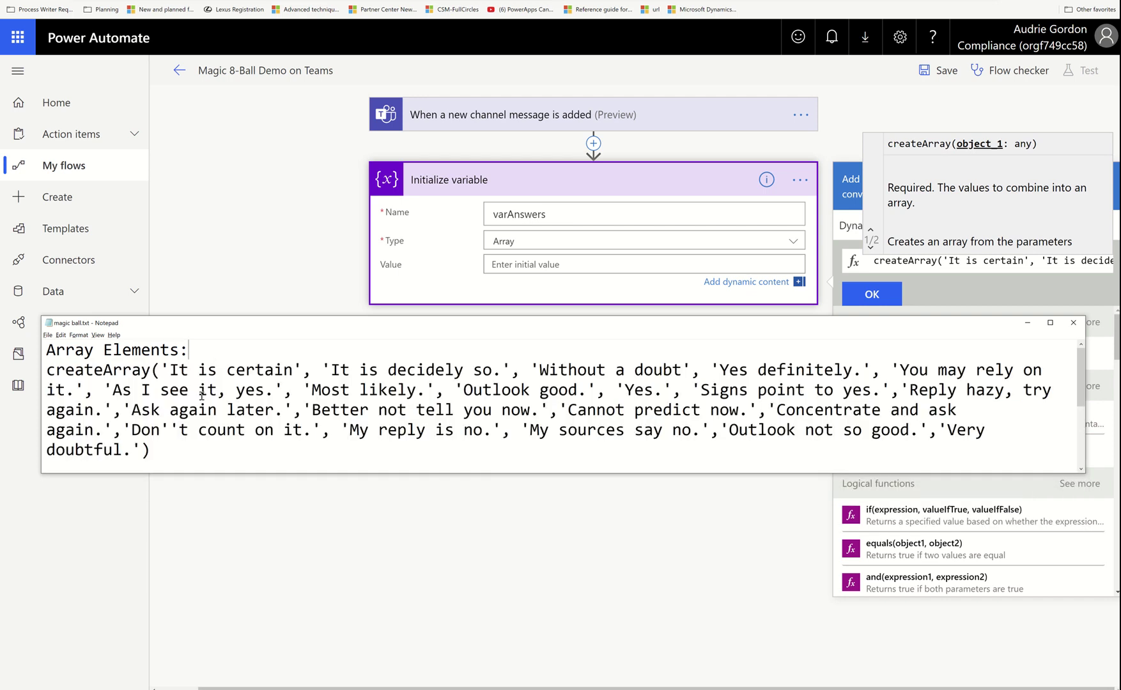
drag(161, 369, 508, 367)
click(322, 369)
click(313, 374)
drag(313, 375, 306, 376)
Add the missing periods inside the quotes of 'It is certain' and 'Without a doubt' in the Notepad createArray text
click(298, 370)
text(.)
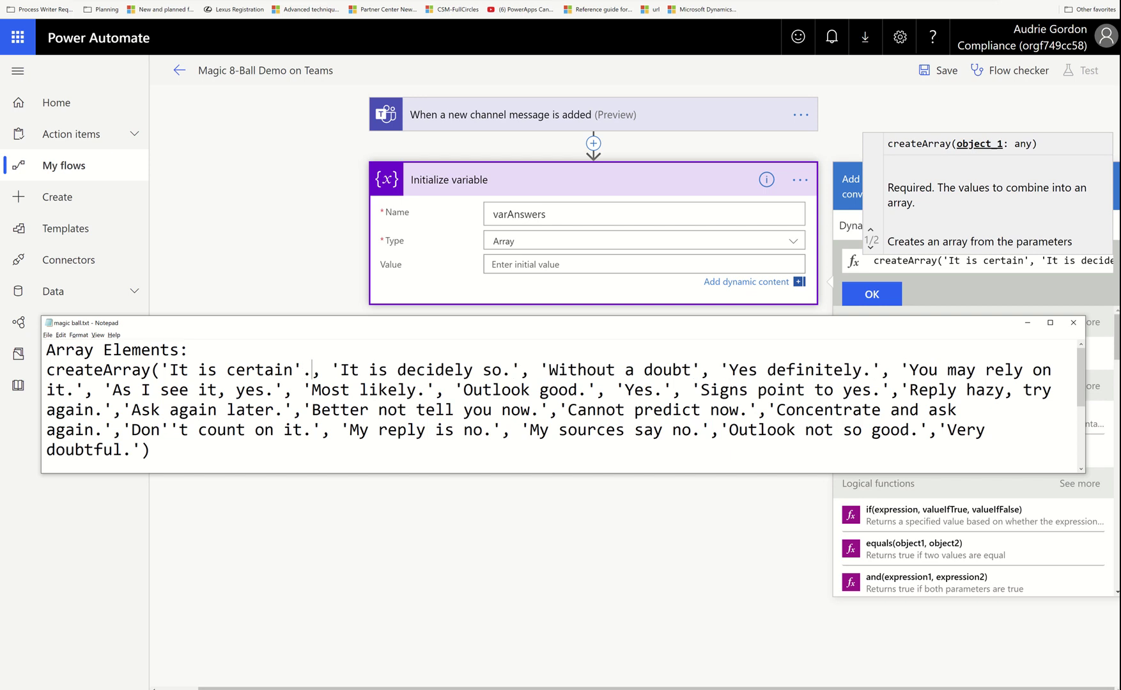
key(BackSpace)
key(Left)
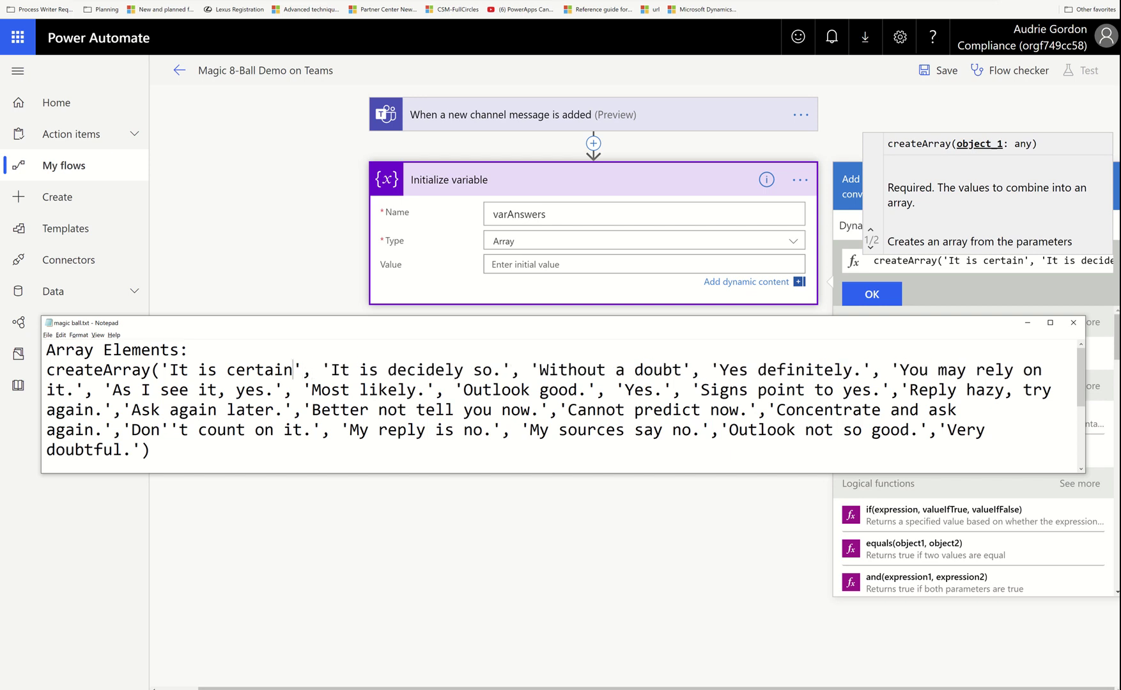
text(.)
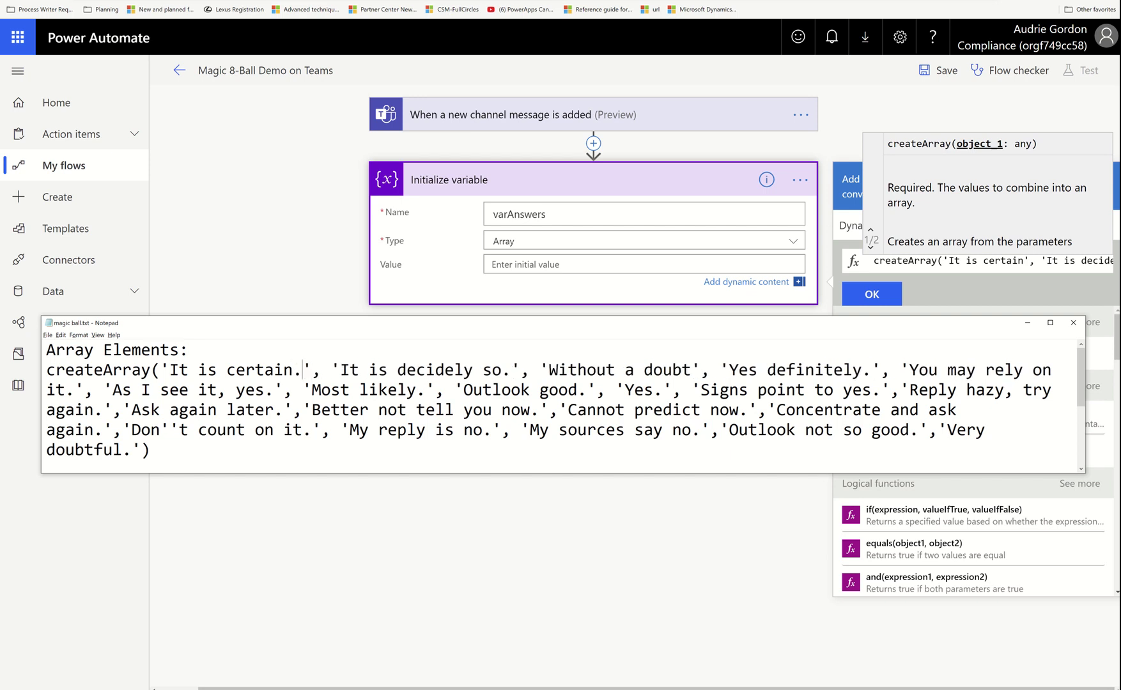
click(694, 369)
text(.)
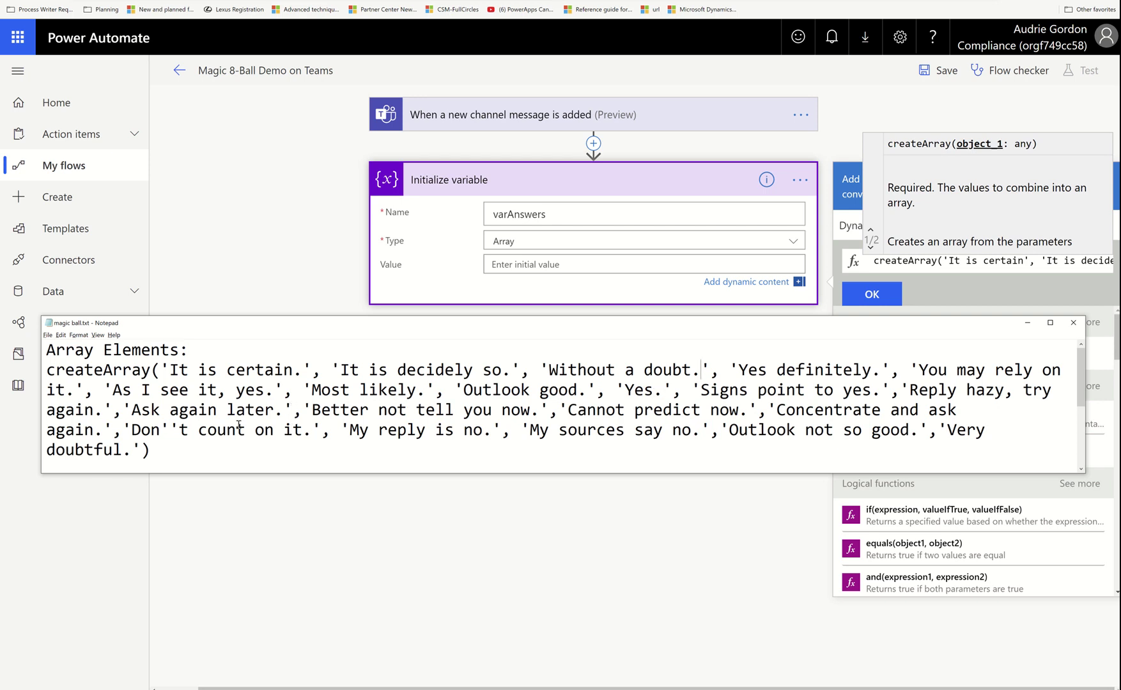
Examine the createArray syntax in the Notepad text, from the function name and opening parenthesis through the quoted answers to the closing parenthesis
drag(284, 410, 127, 411)
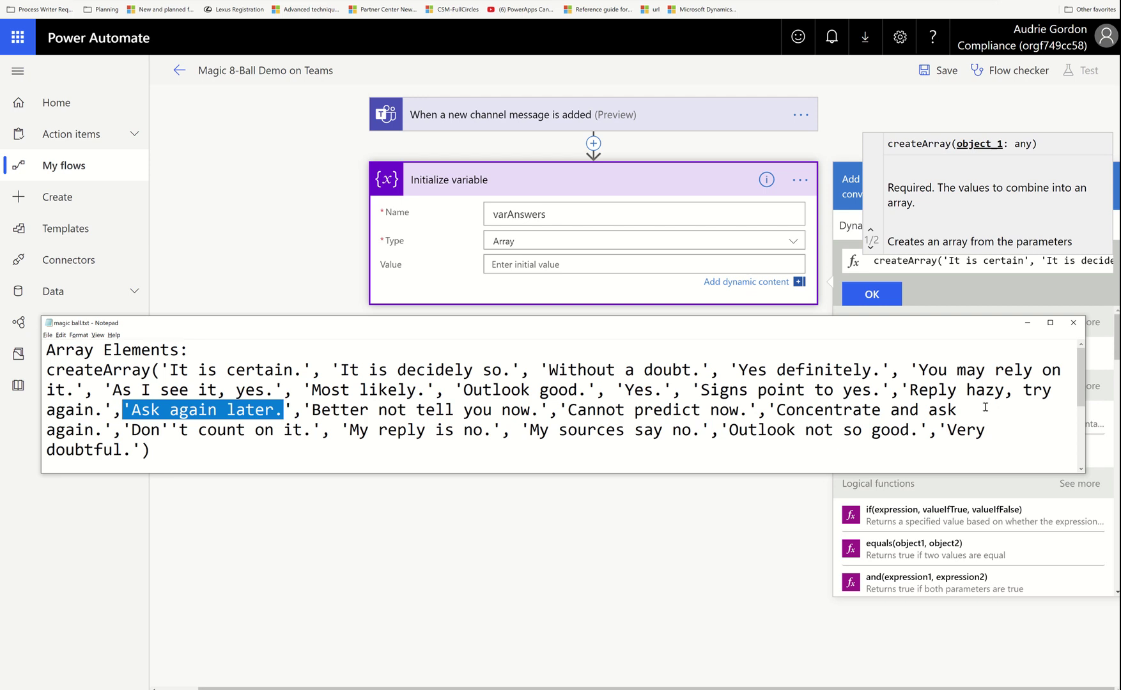
key(ctrl+a)
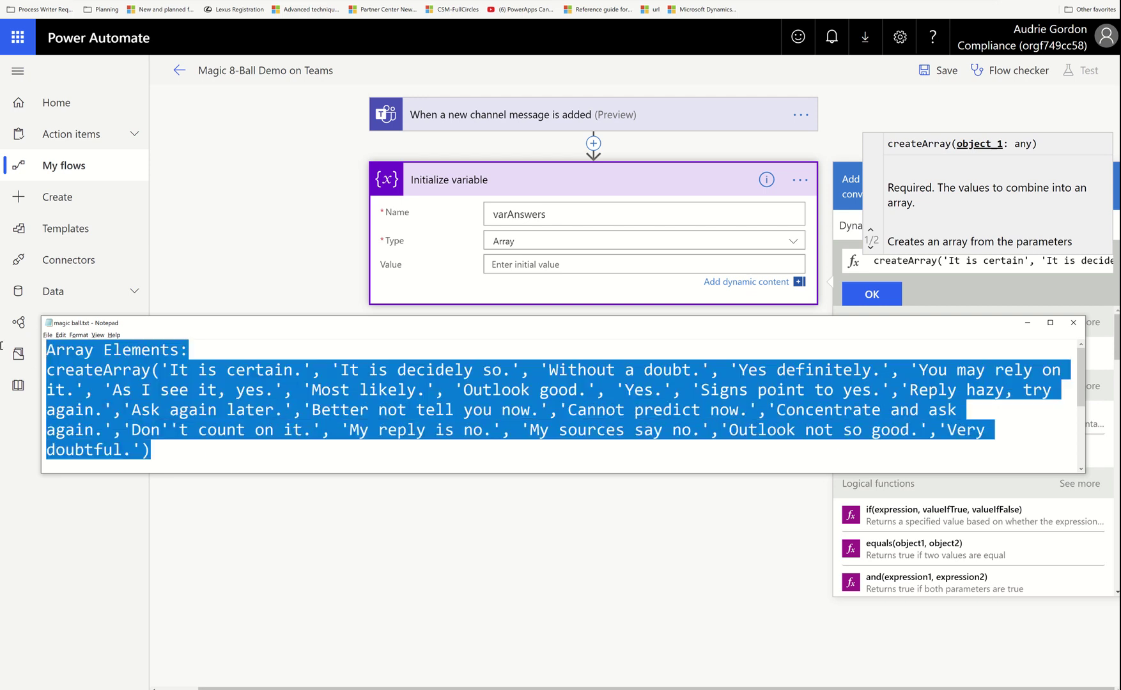
click(48, 334)
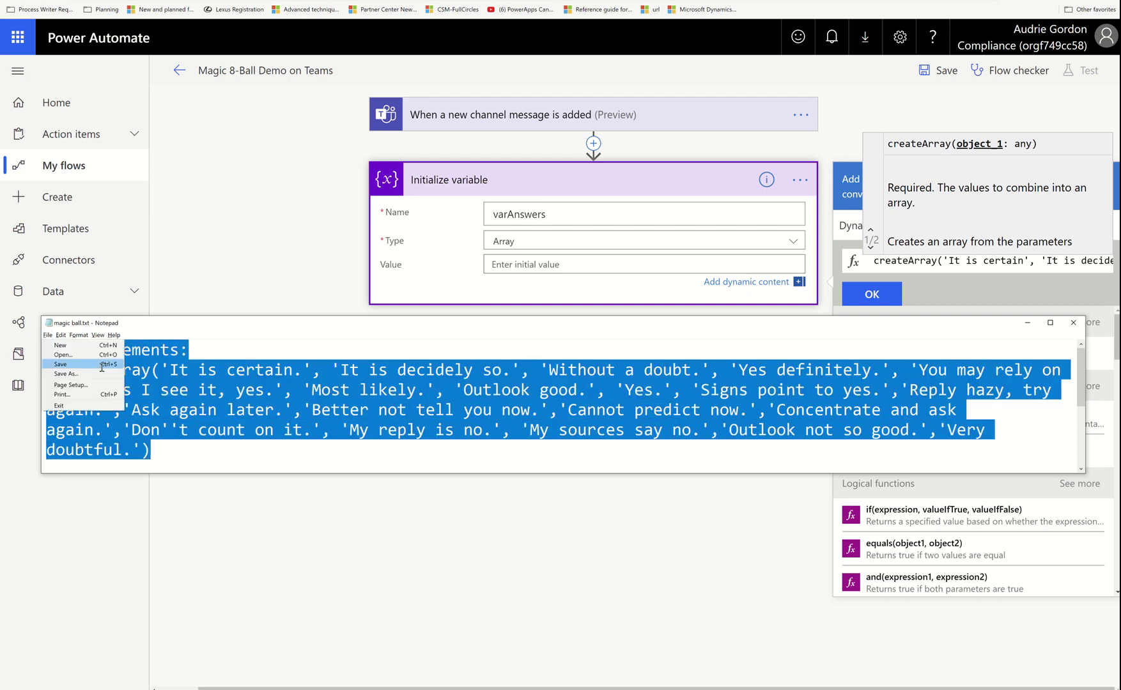
key(Escape)
click(218, 454)
drag(180, 451, 23, 373)
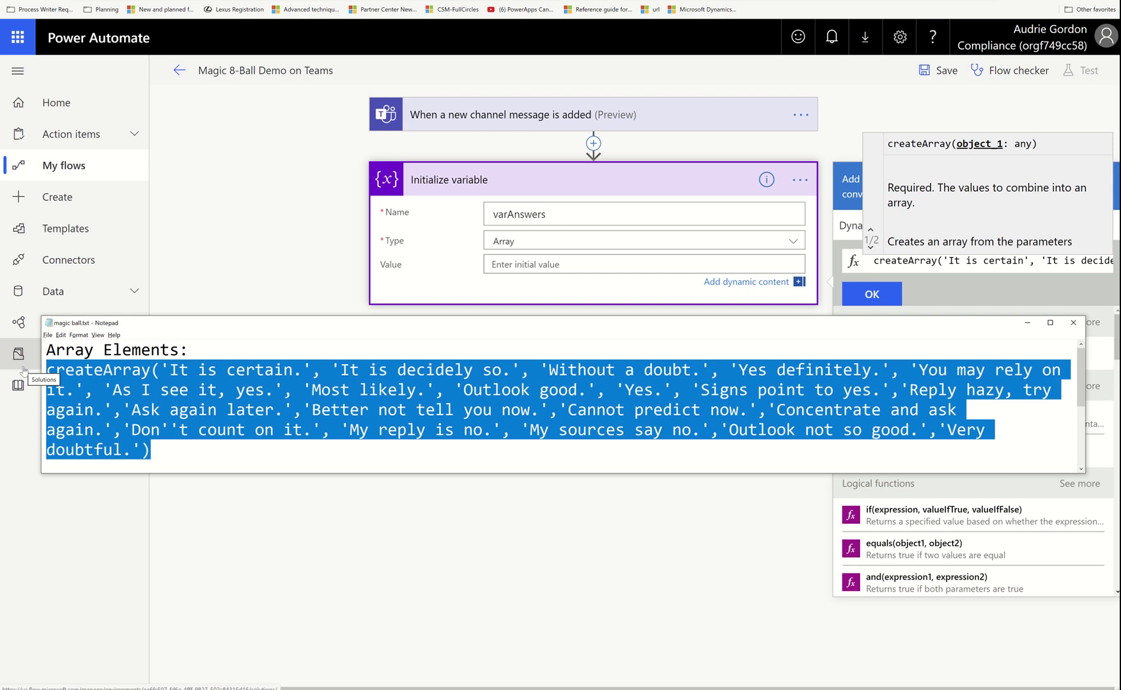
click(164, 370)
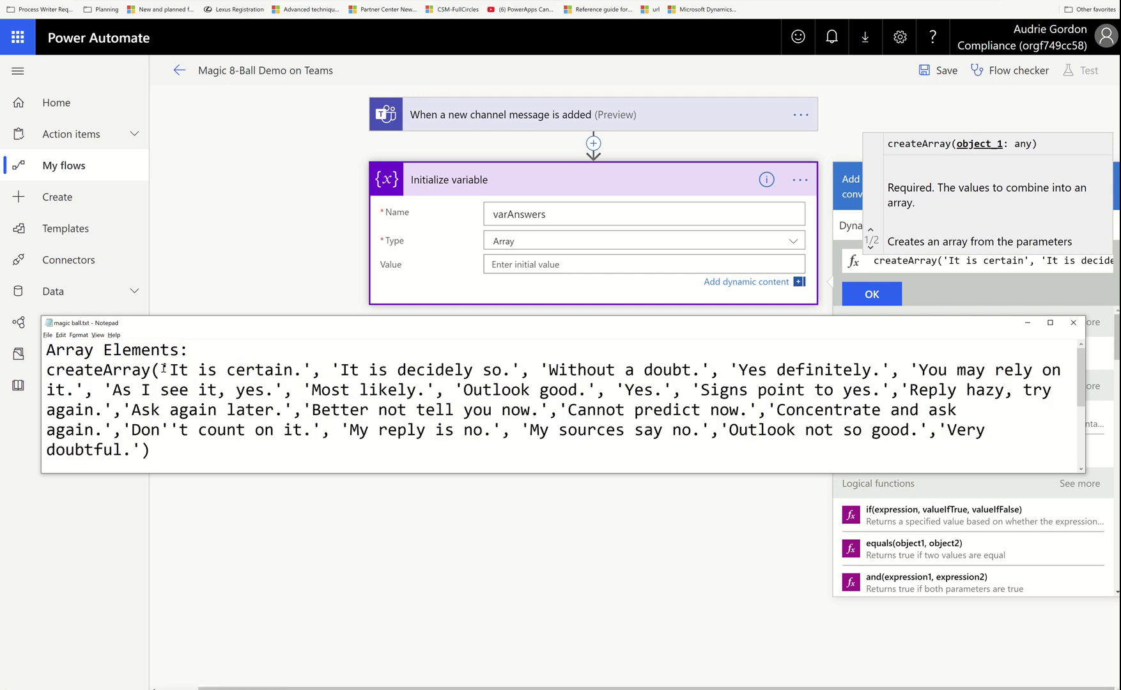
drag(161, 369, 169, 370)
drag(46, 369, 161, 364)
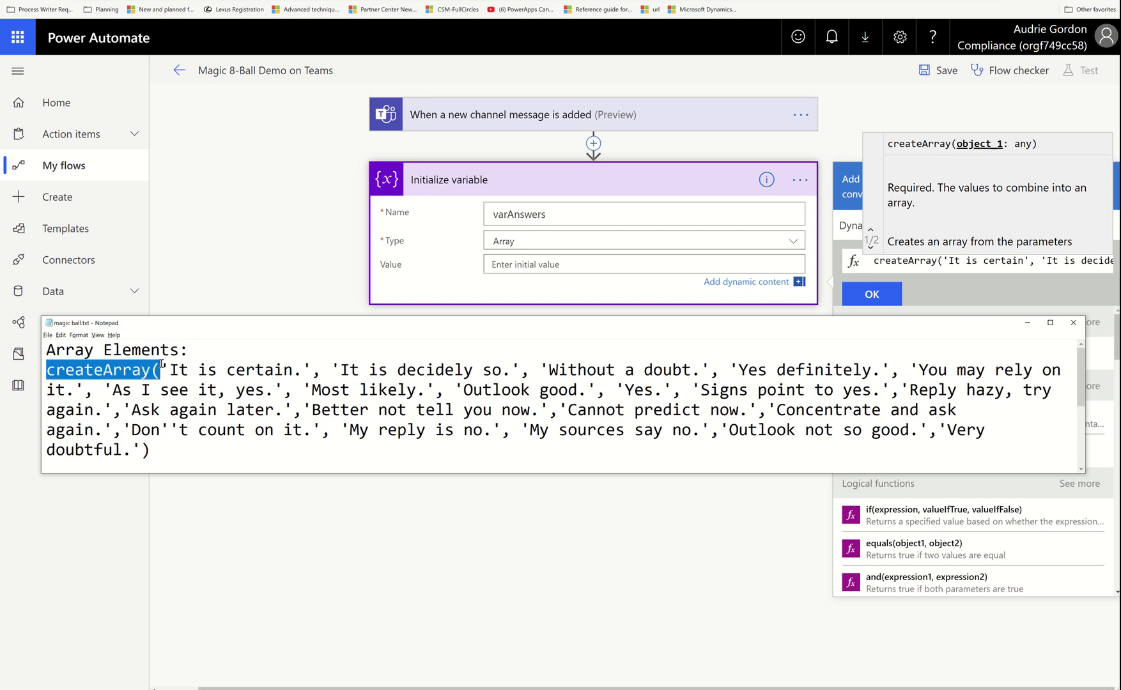
click(155, 451)
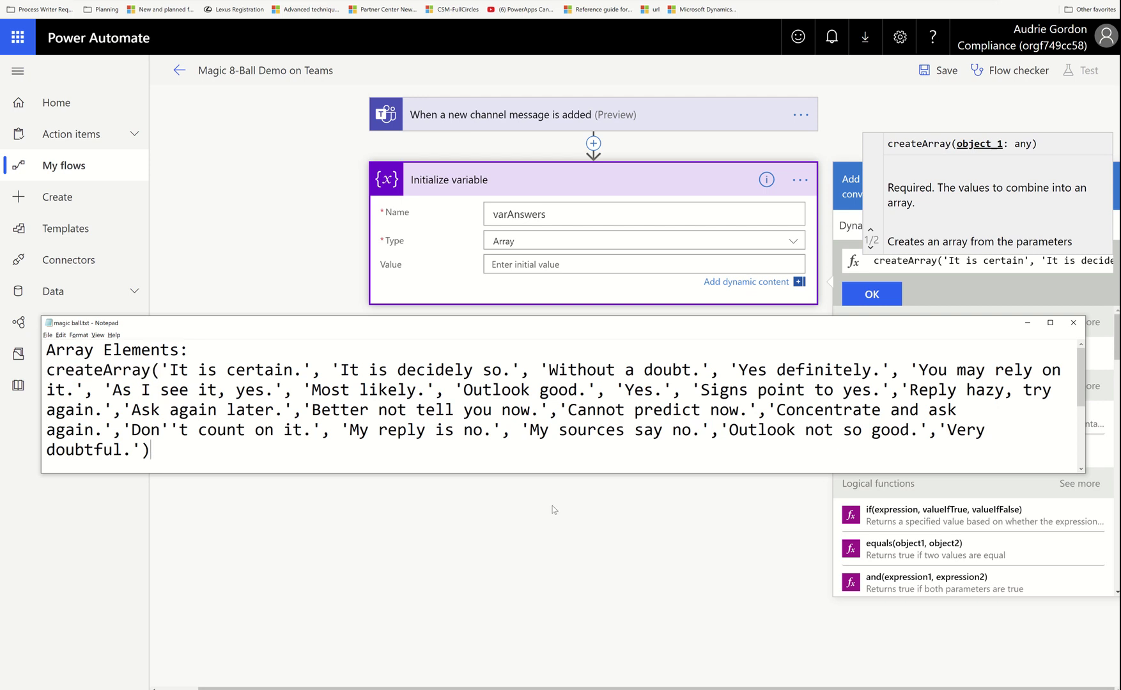
Apply the createArray expression as the value of varAnswers and rename the action Initialize answer array variable
click(968, 263)
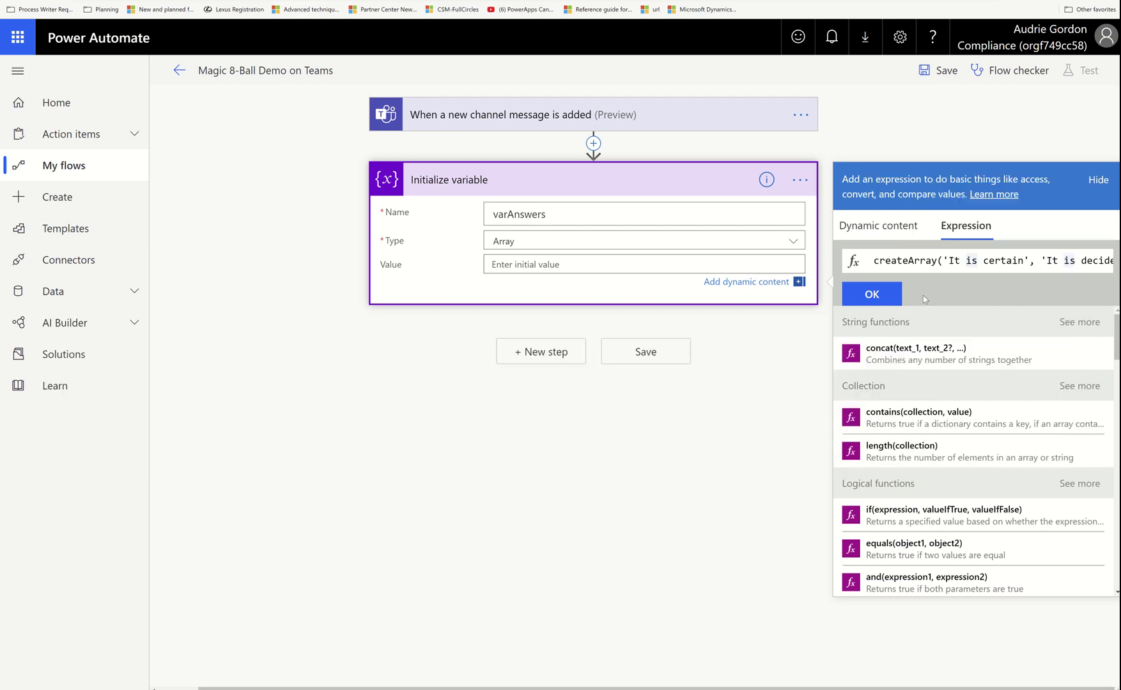
click(872, 294)
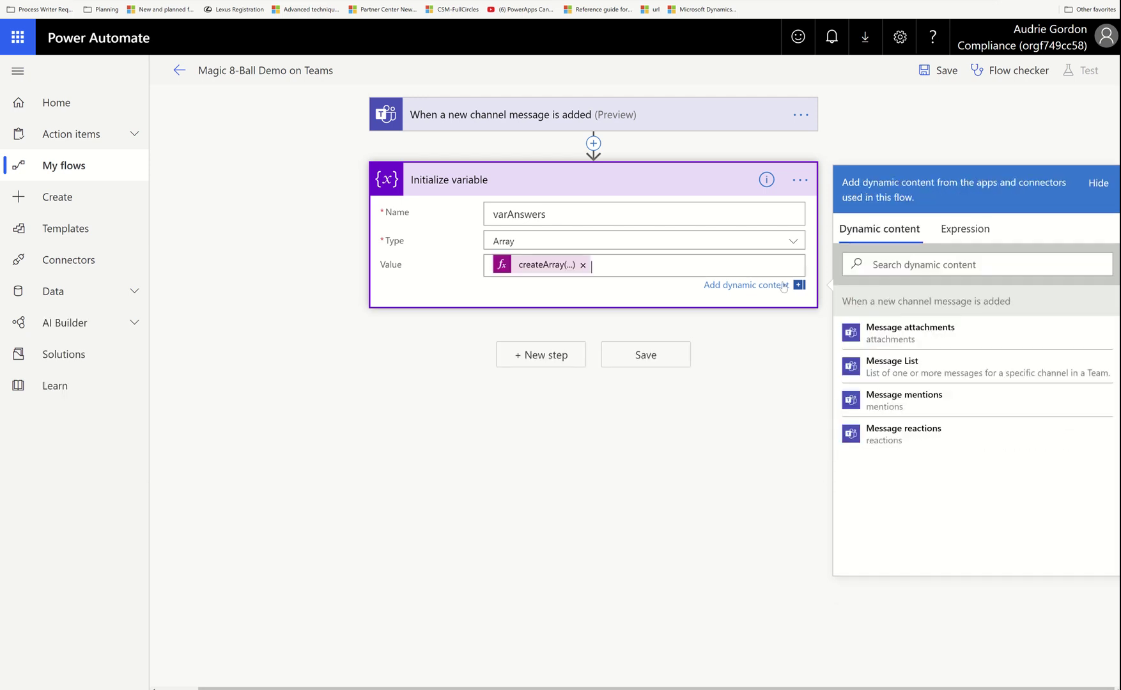
click(800, 179)
click(800, 179)
click(842, 180)
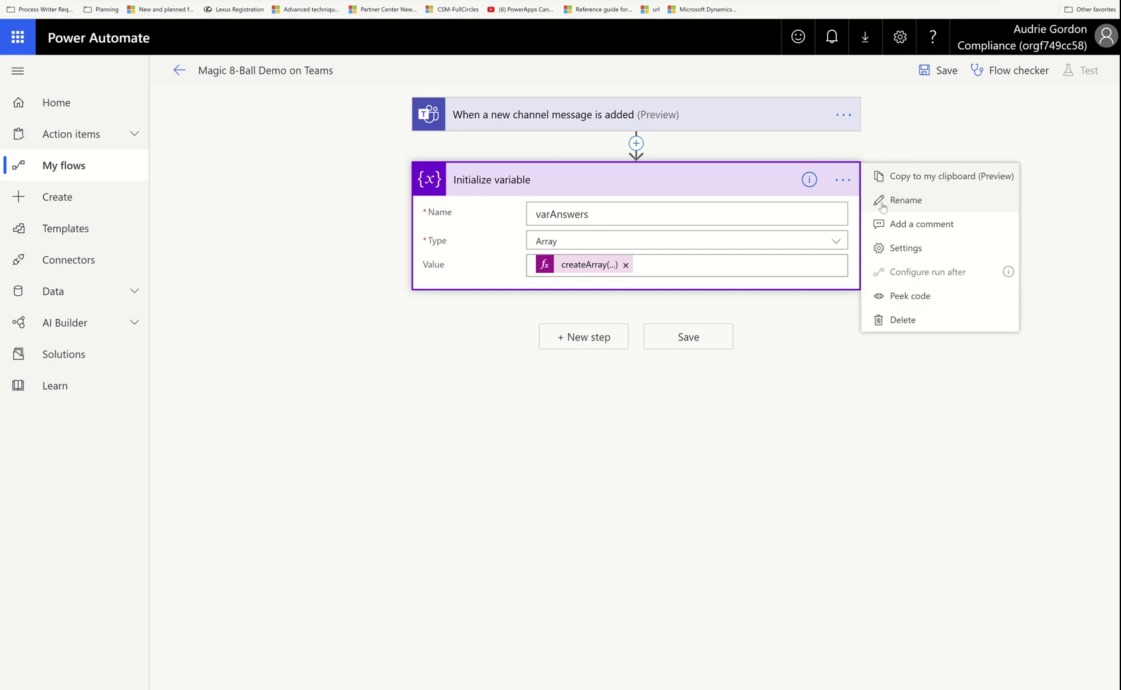
click(894, 201)
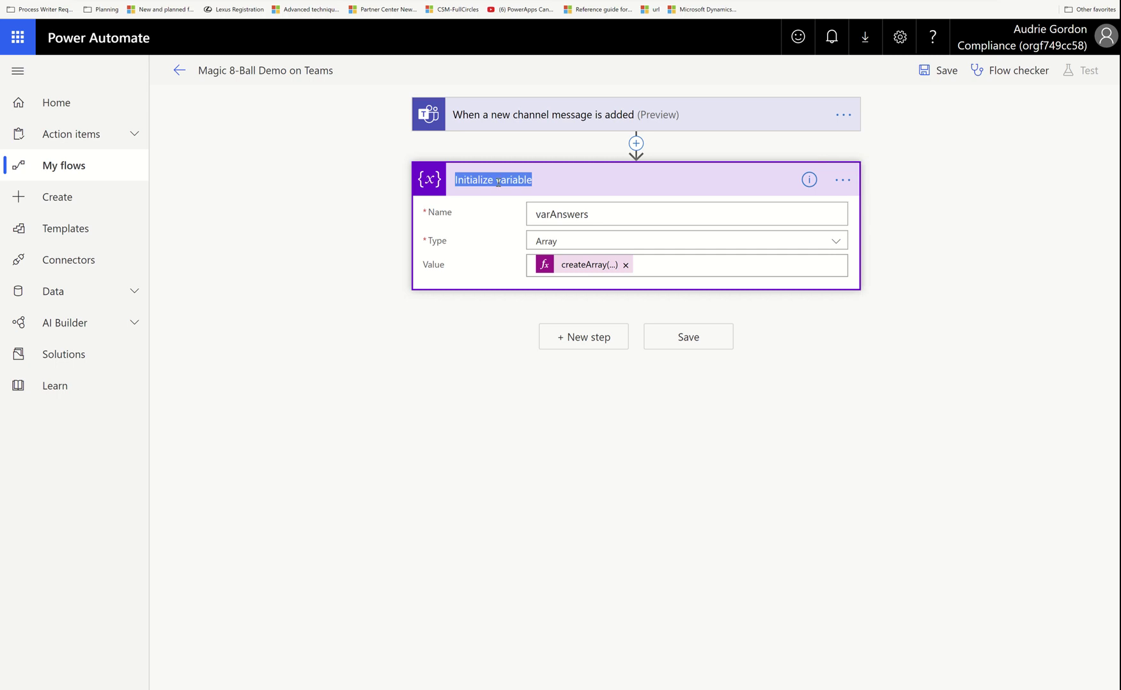
click(498, 182)
text(answer a)
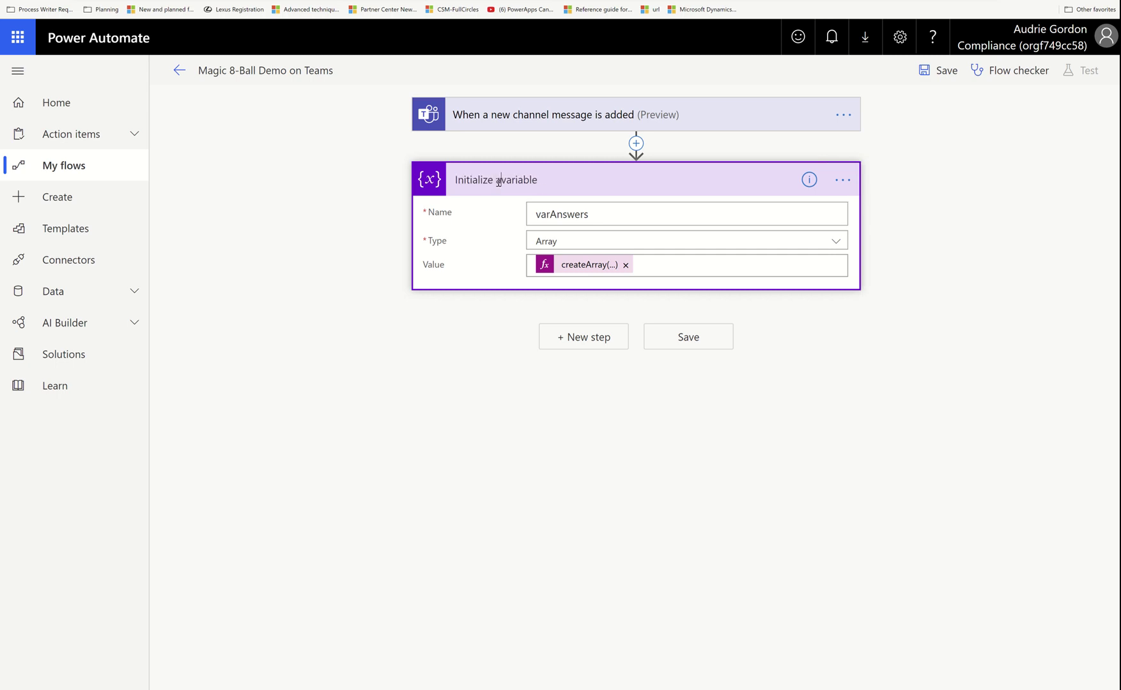
text(rray)
Search for compose and add a Compose action after the answer array variable
click(584, 342)
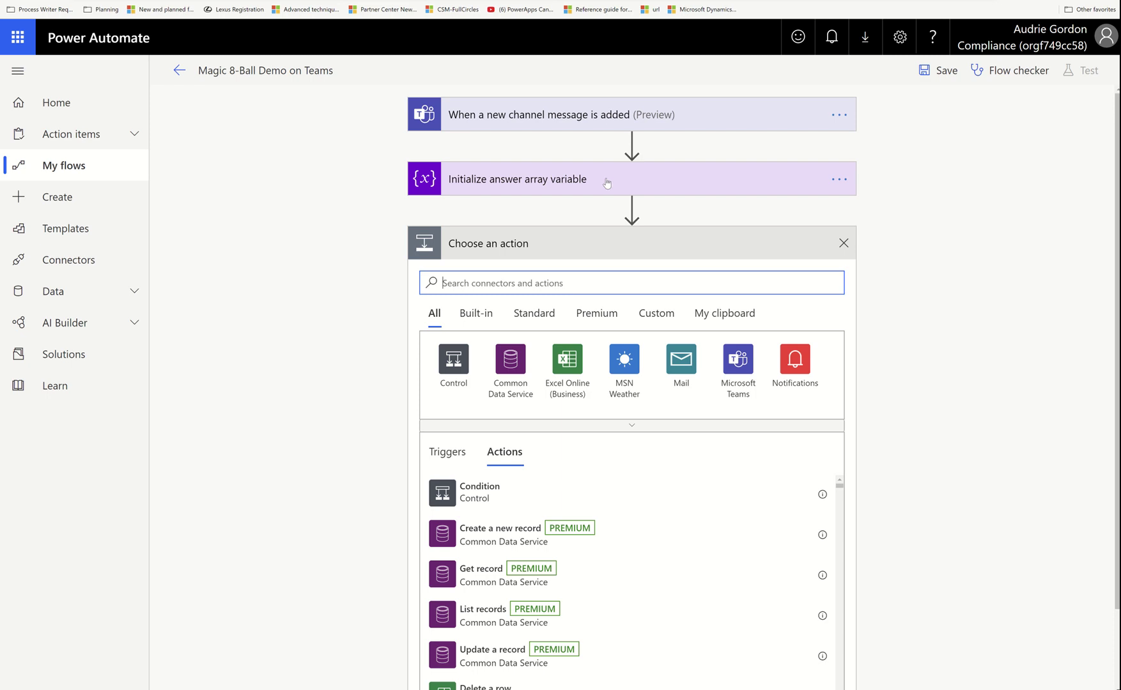
text(compos)
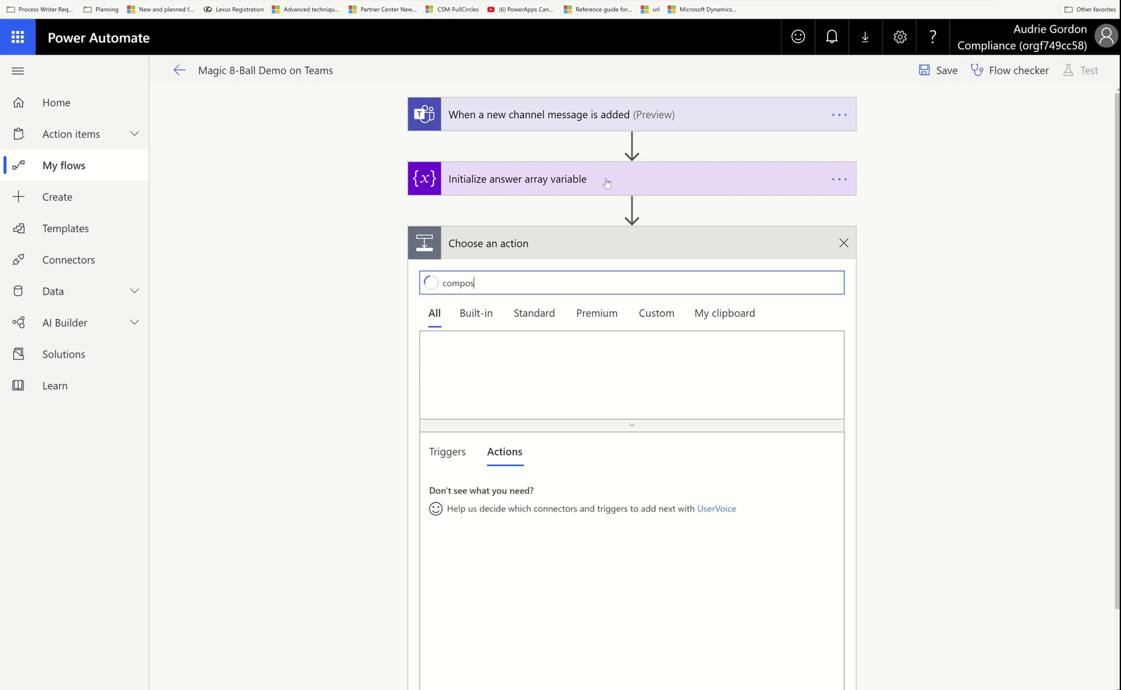
text(e)
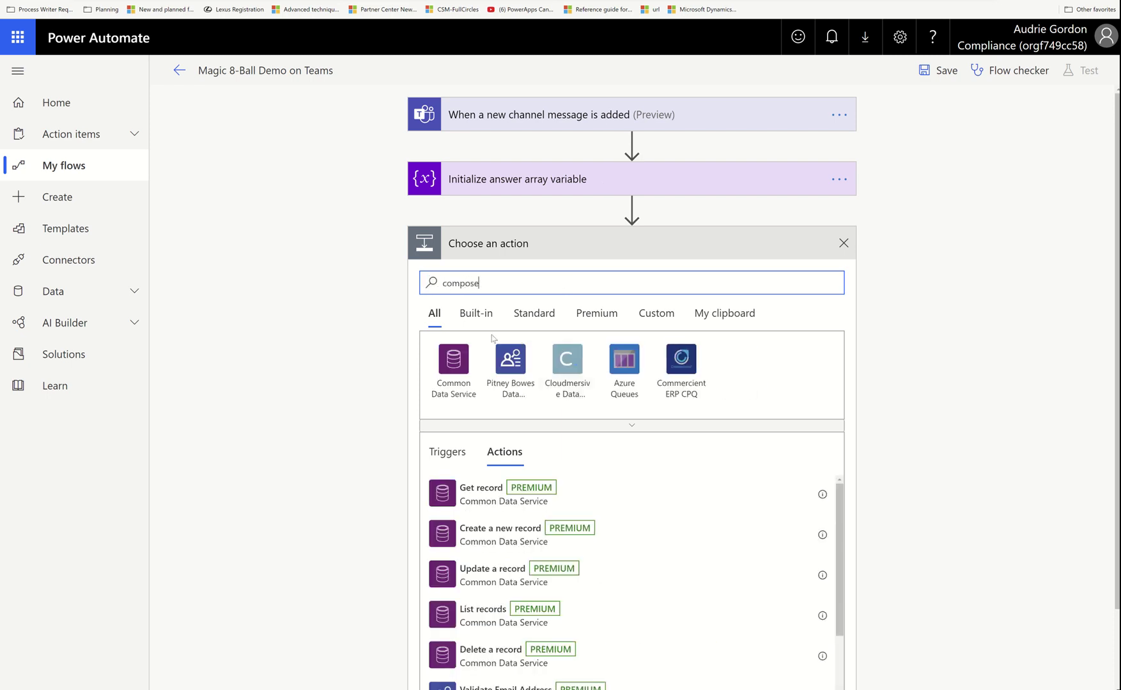
click(486, 498)
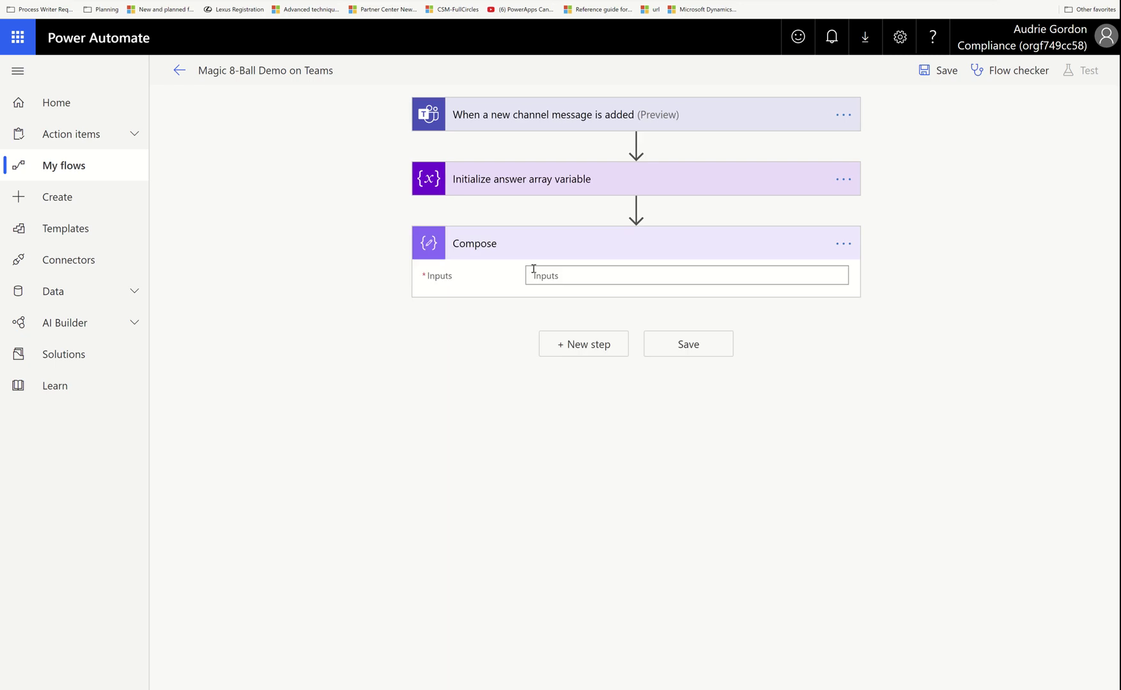
Rename the Compose action as Compose random number
click(843, 243)
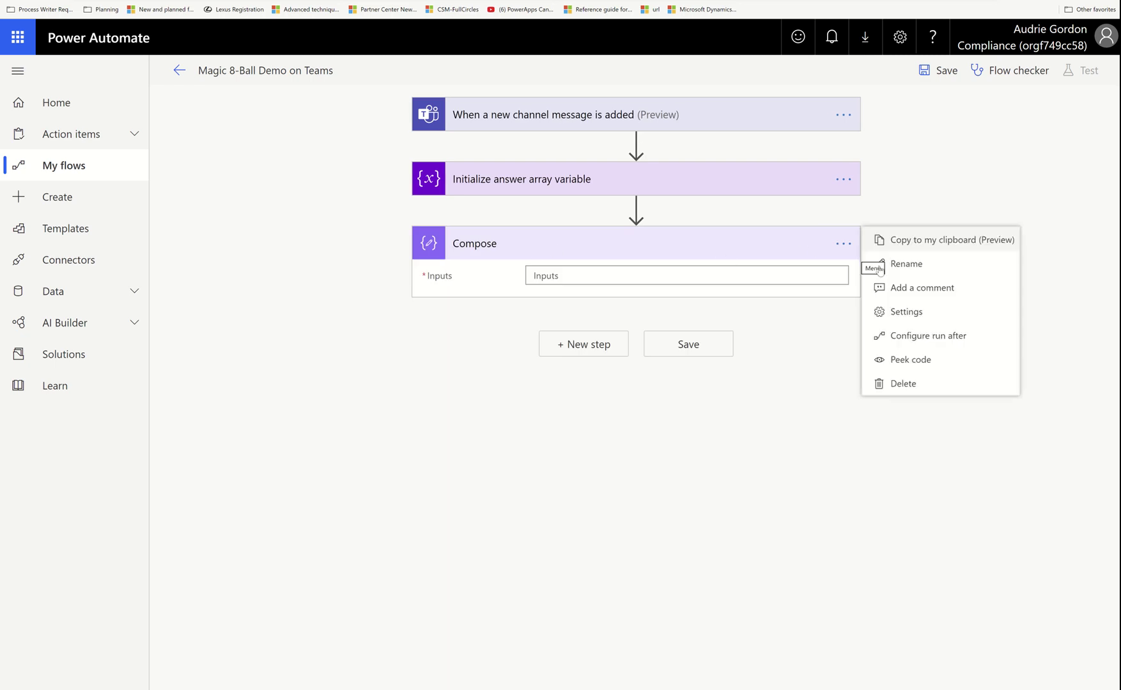
click(880, 264)
key(End)
text(r)
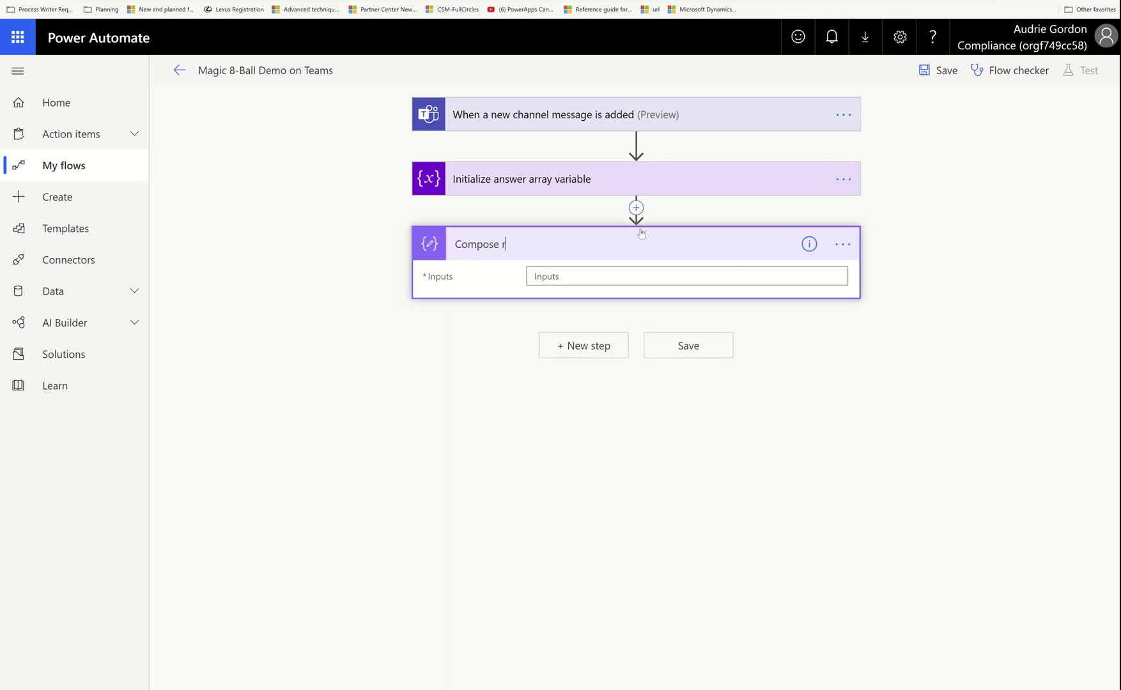
text(andom number)
Set the inputs of Compose random number to the expression rand(0,20)
click(589, 272)
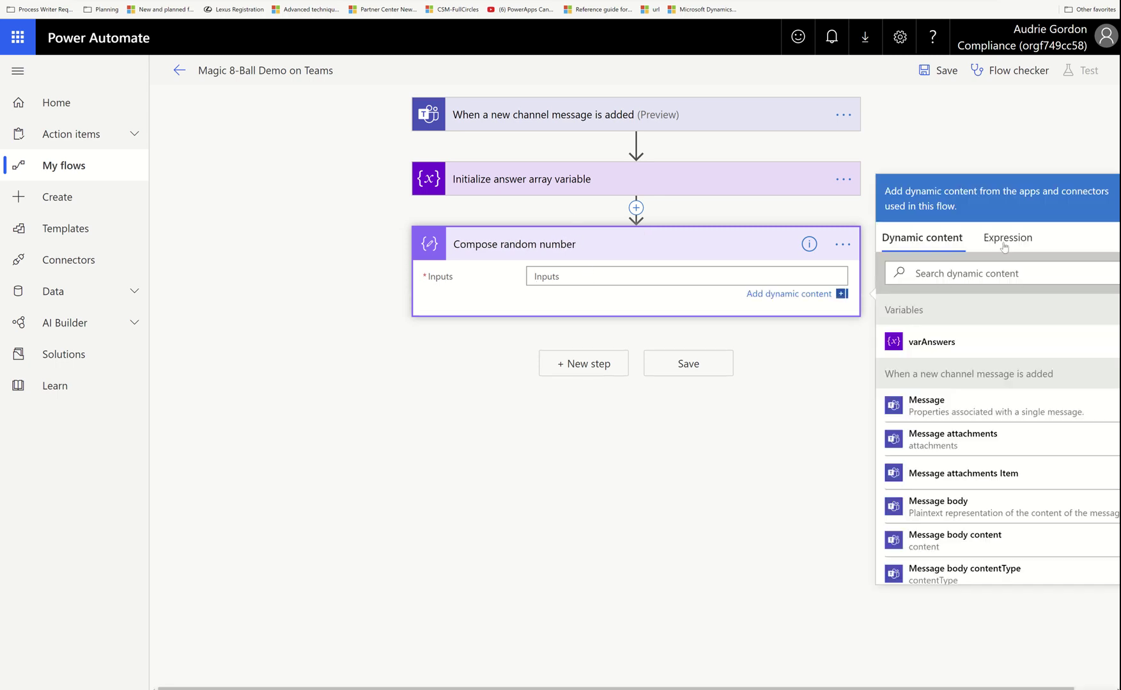
click(1005, 245)
text(rand)
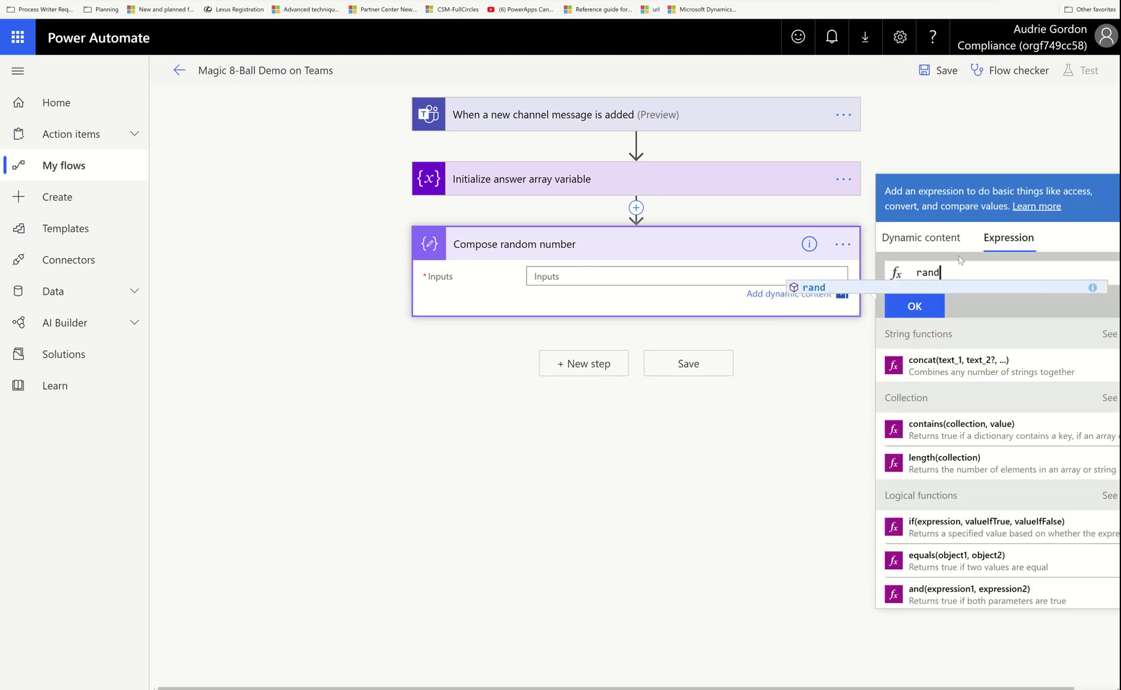
text(()
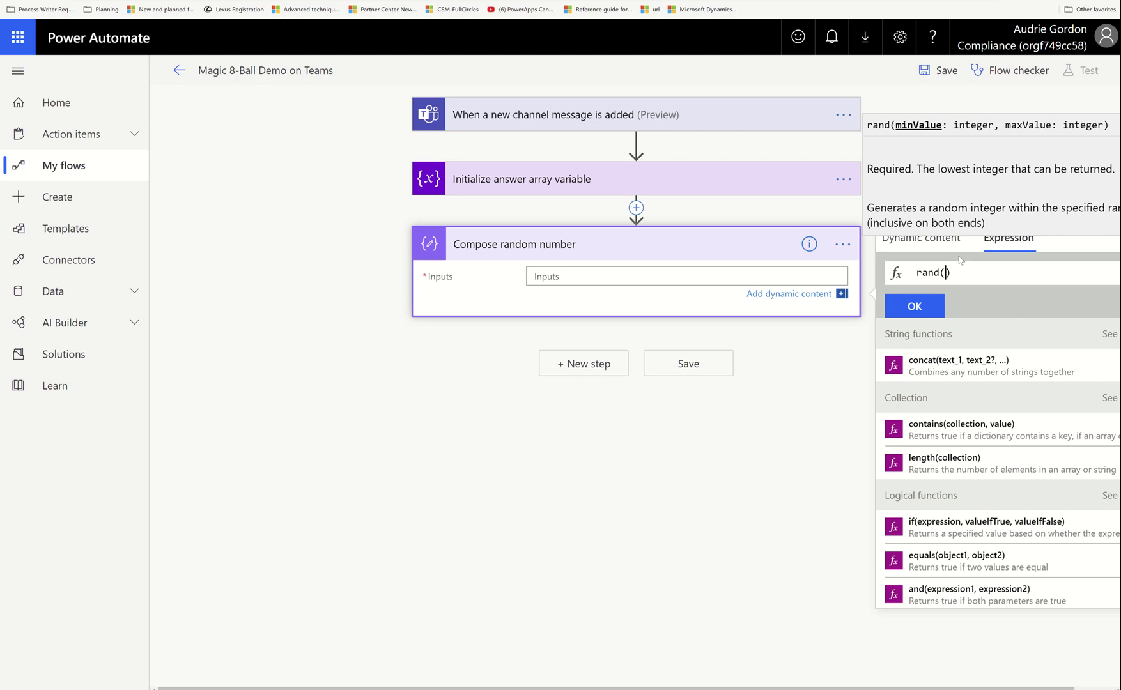
text(0,20)
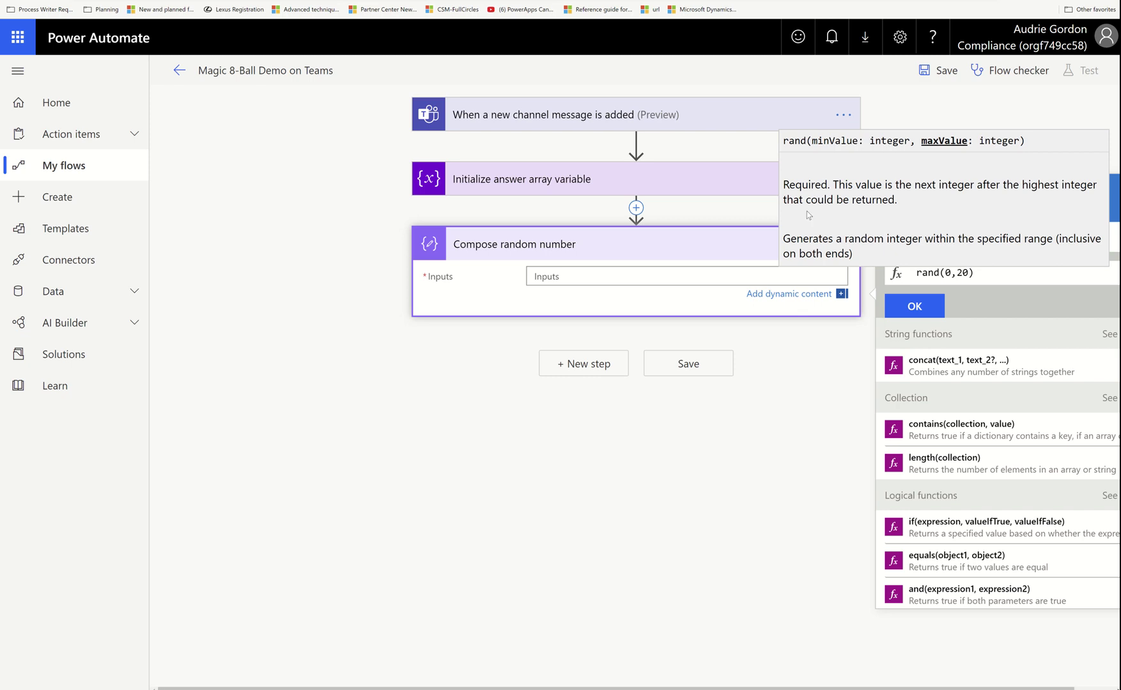
click(913, 306)
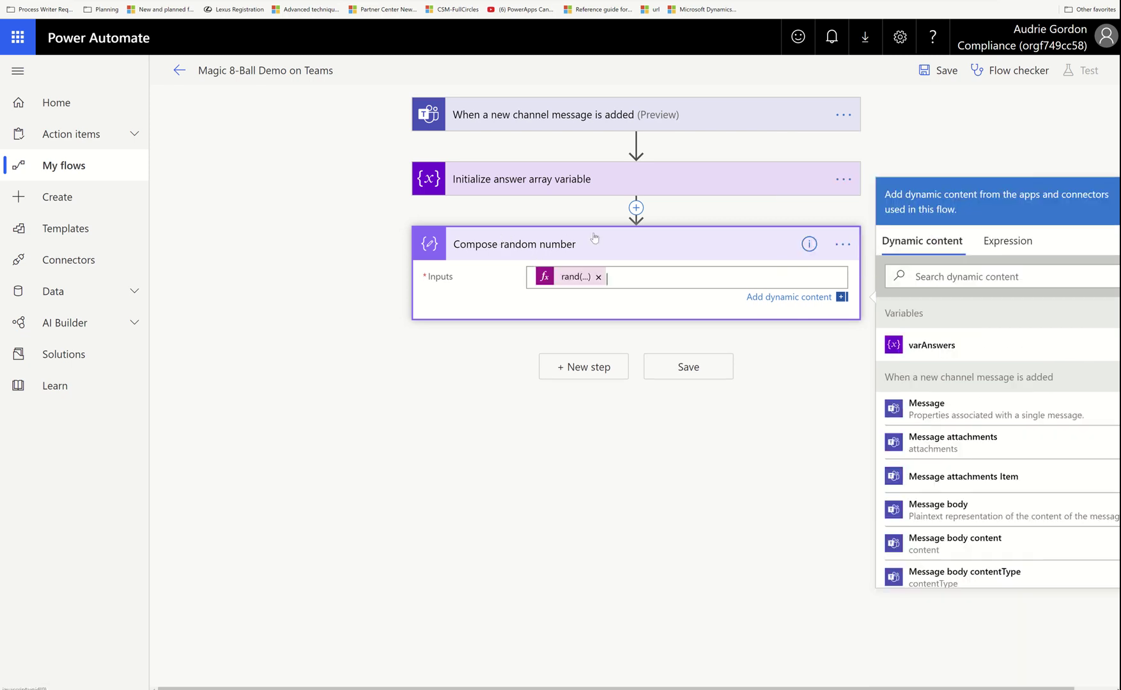
Add the Microsoft Teams action Post a reply to a message (V2) after Compose random number
click(574, 370)
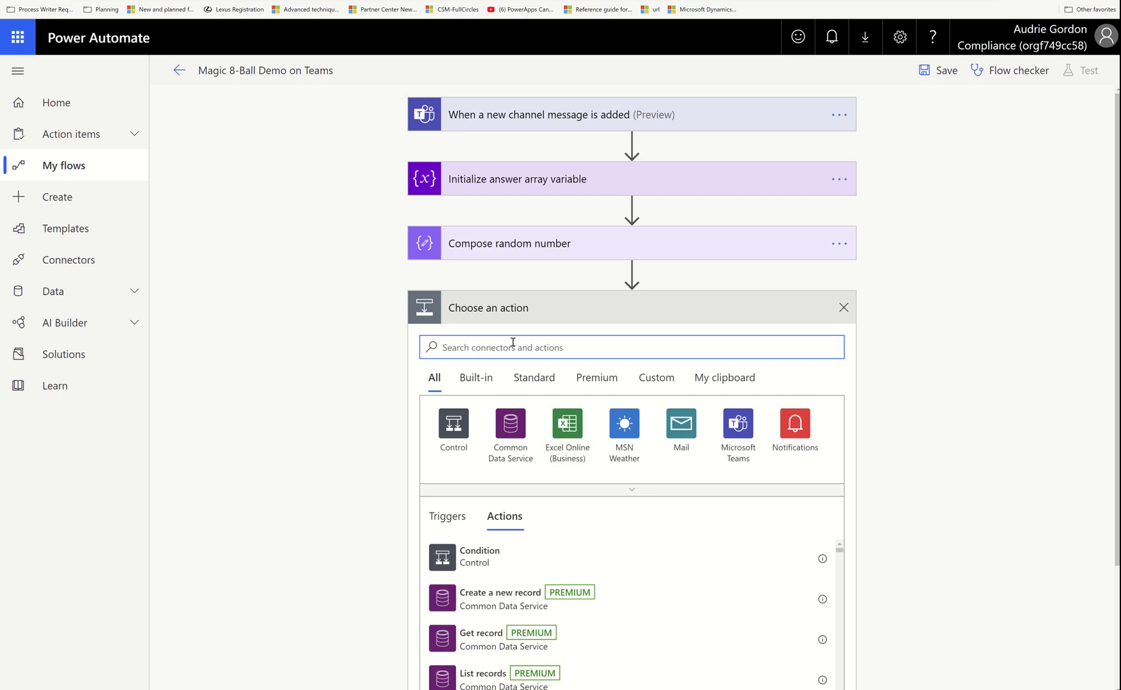
click(738, 424)
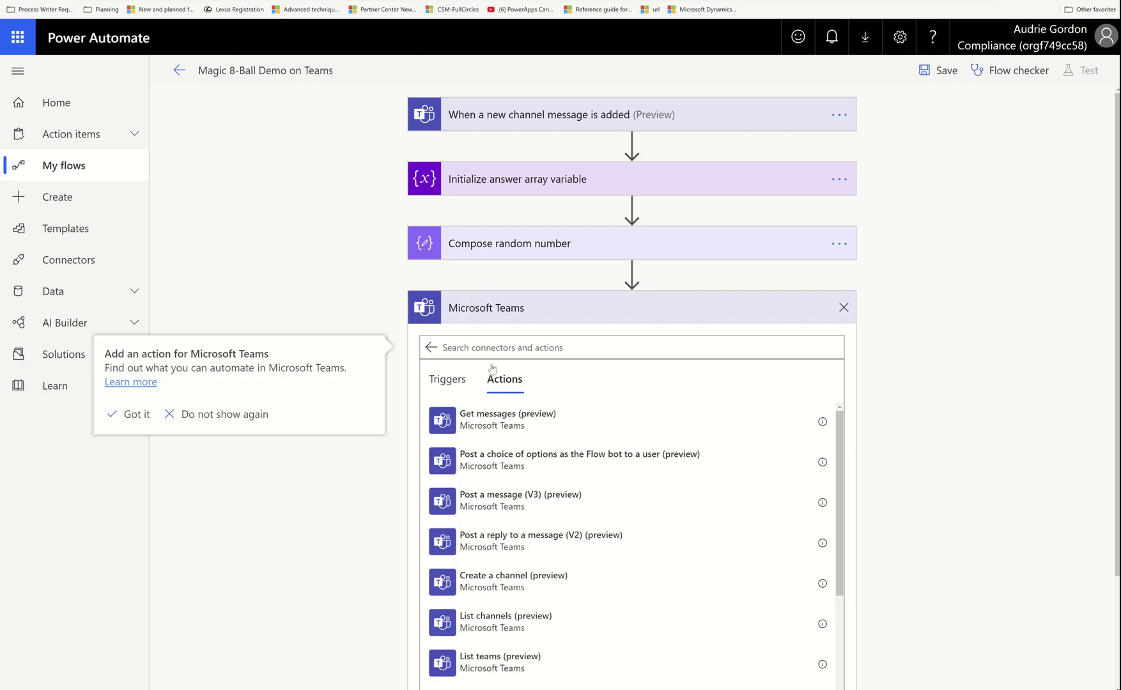
click(573, 544)
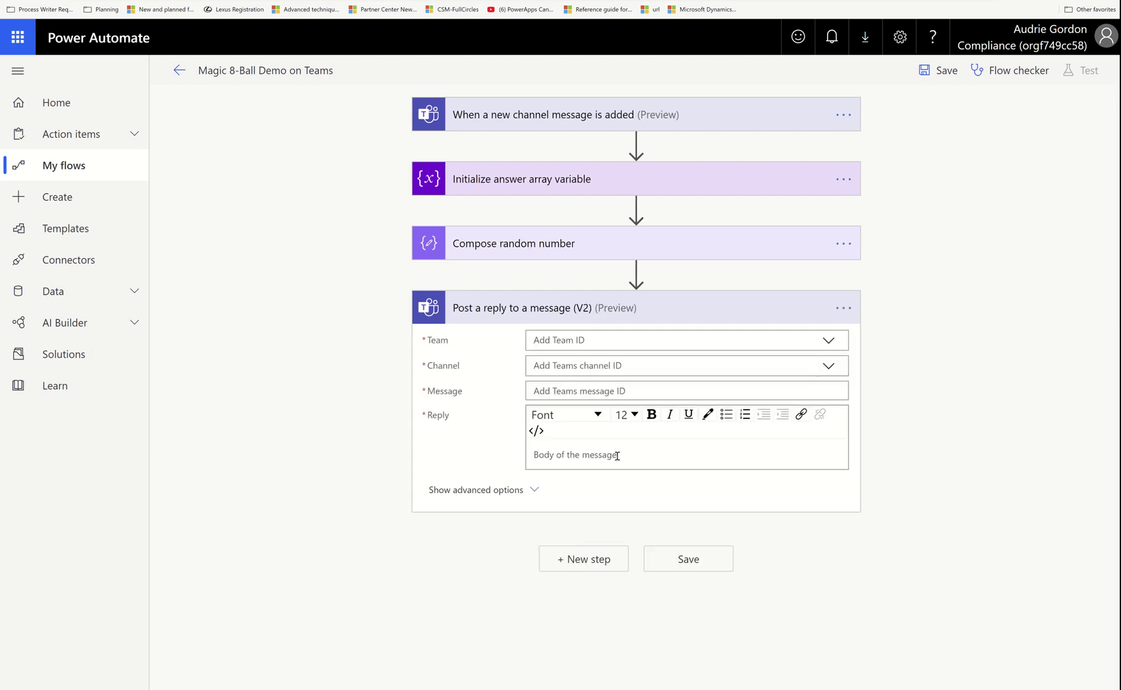
Set the reply action's team to Magic Ball and its channel to 8-Ball Questions
click(637, 339)
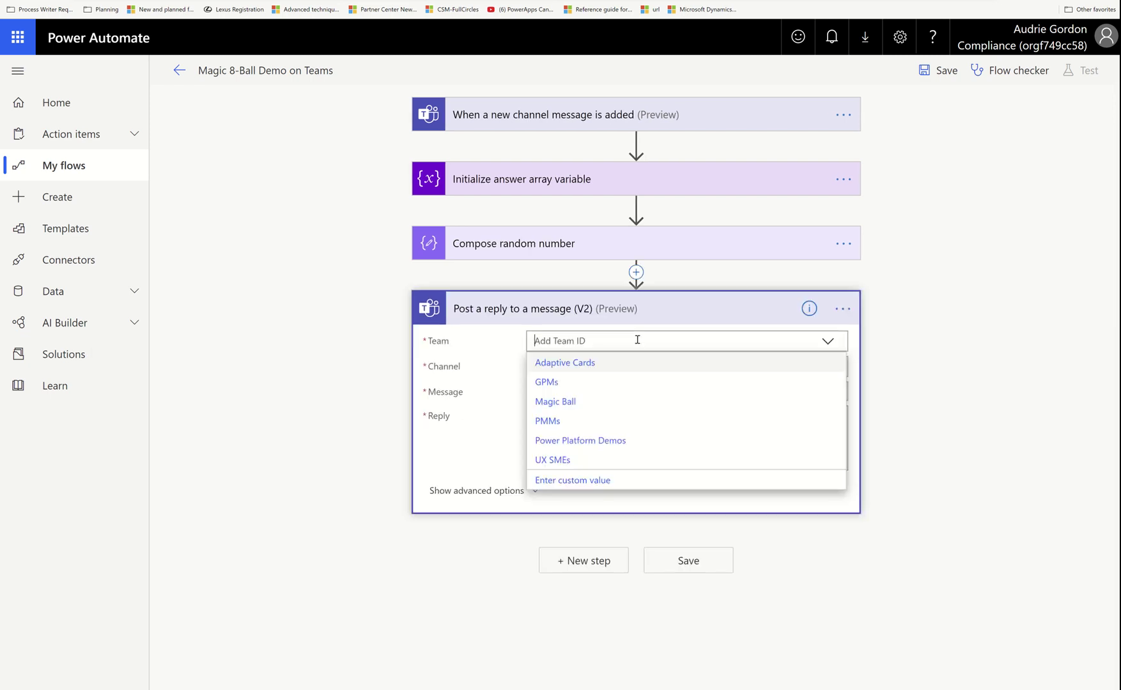
click(629, 399)
click(624, 369)
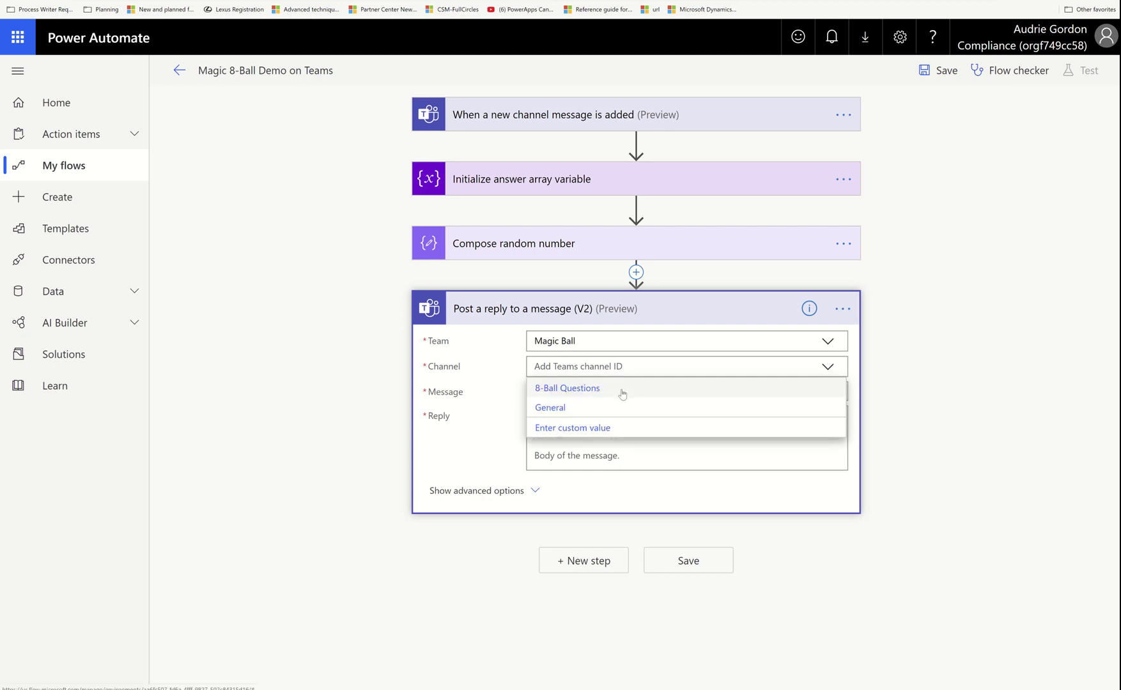
click(622, 388)
Choose the 8-Ball Questions channel for the reply action and set its message to the expression triggerBody()?['id']
click(605, 391)
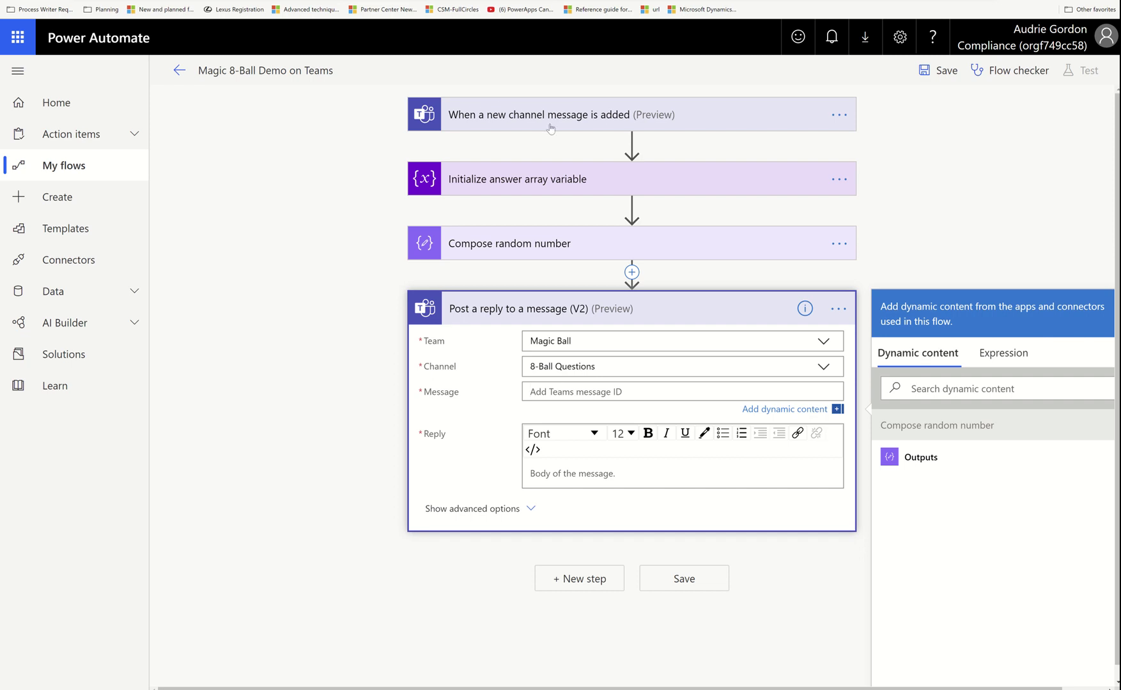
click(1000, 355)
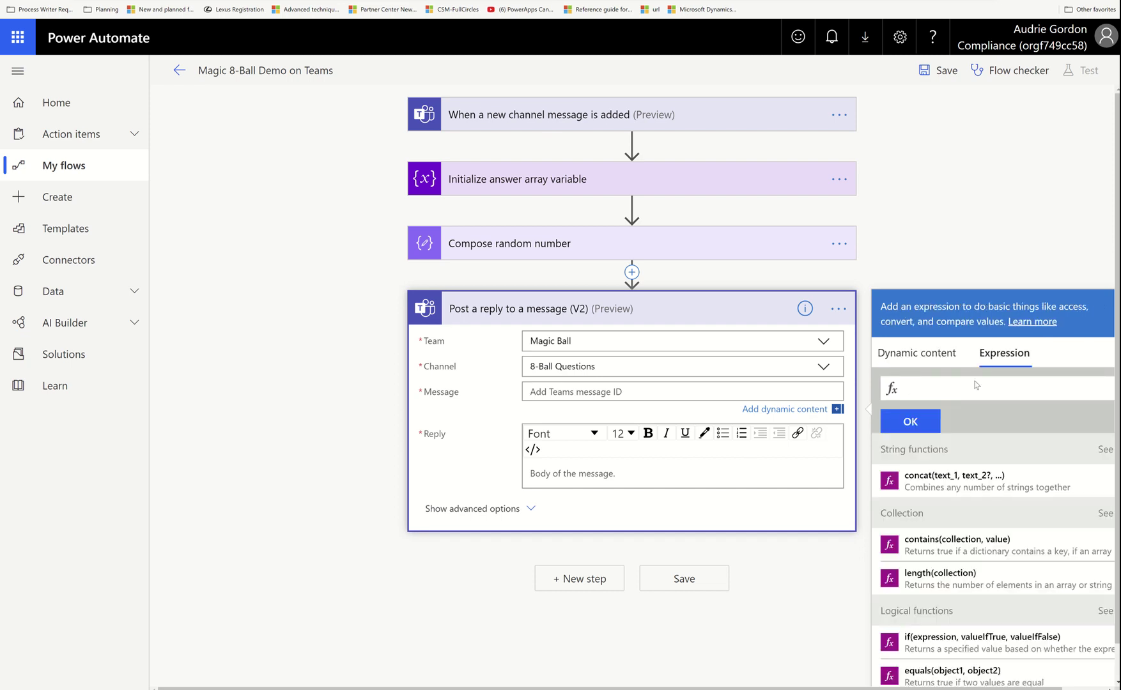
text(?)
click(936, 355)
scroll(1001, 631, down, 5)
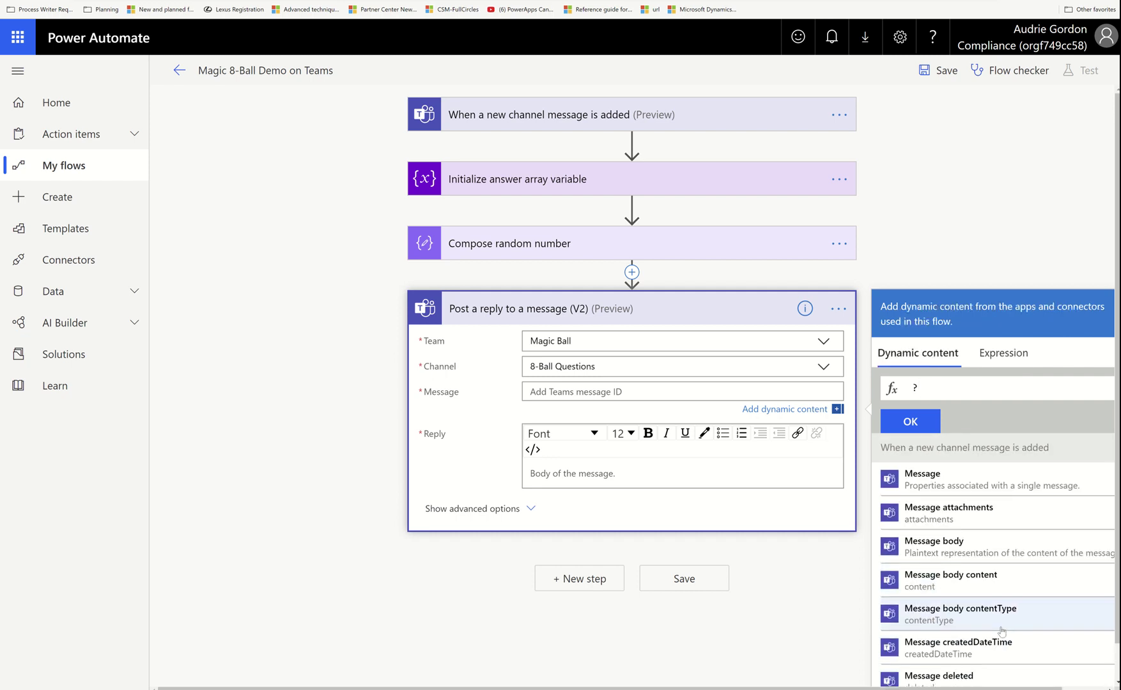
scroll(1001, 631, down, 5)
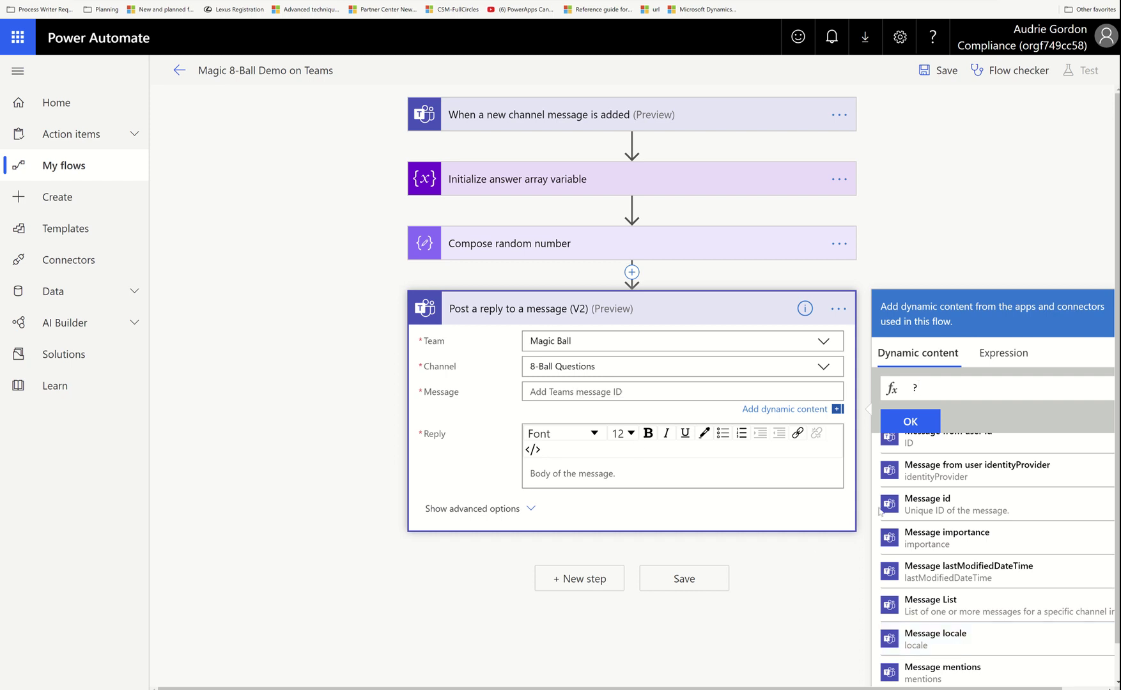
click(949, 504)
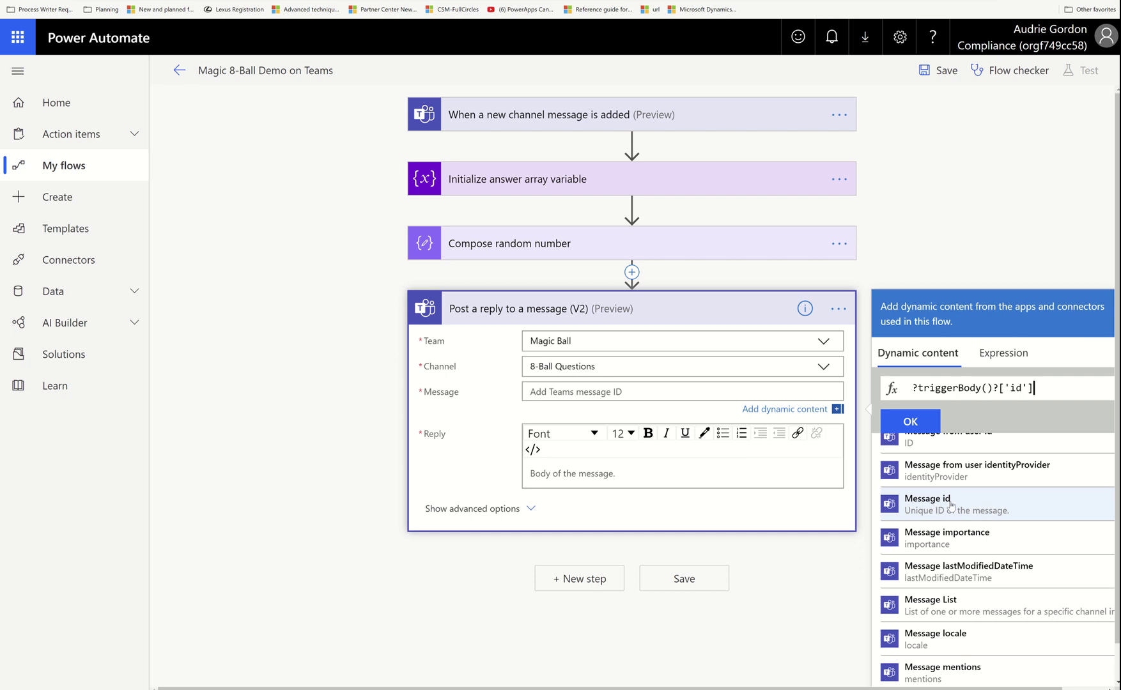
key(Home)
key(Delete)
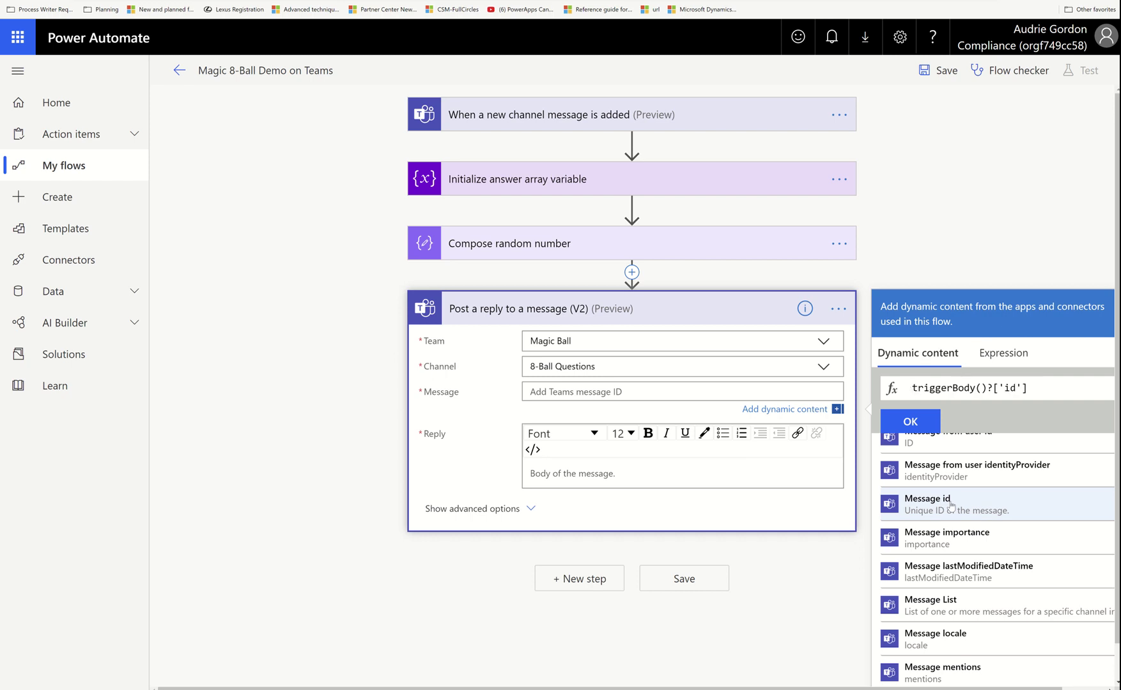
click(912, 421)
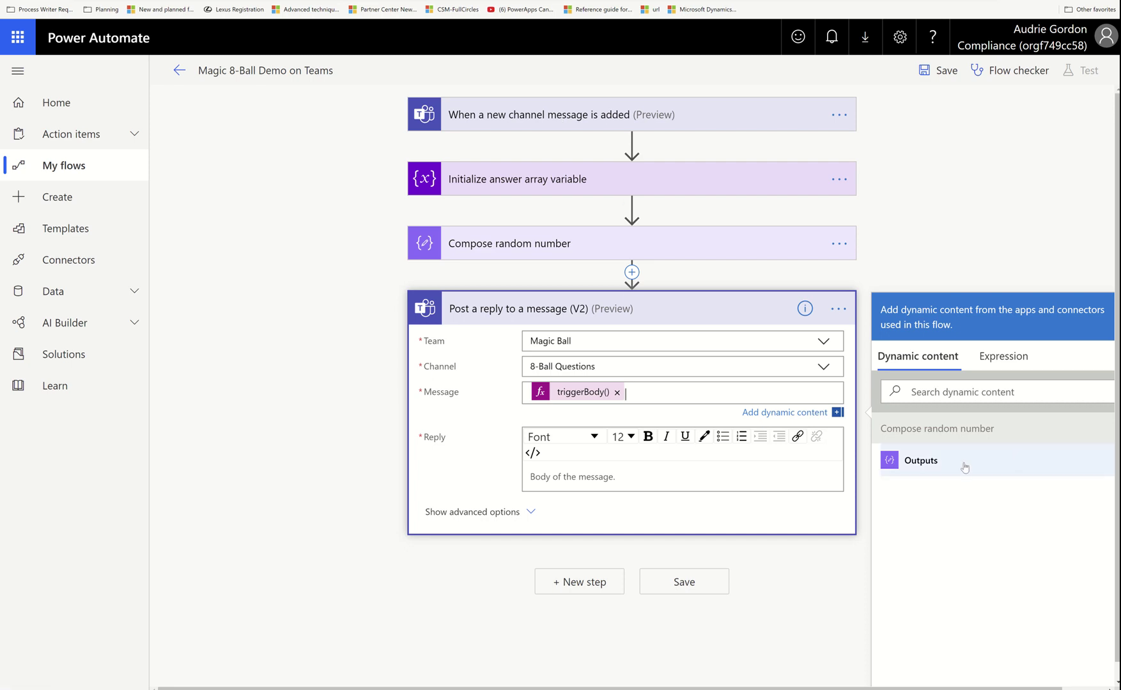
Set the reply body to an expression taking the variables('varAnswers') element indexed in square brackets by the outputs of Compose random number
click(725, 479)
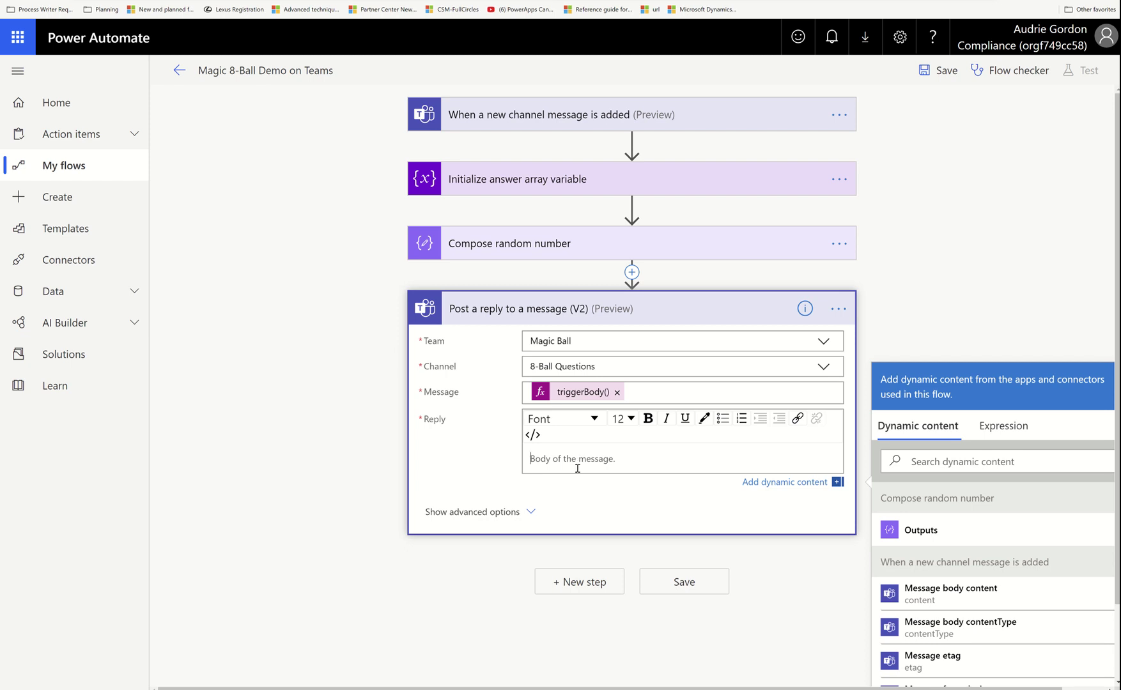
click(994, 428)
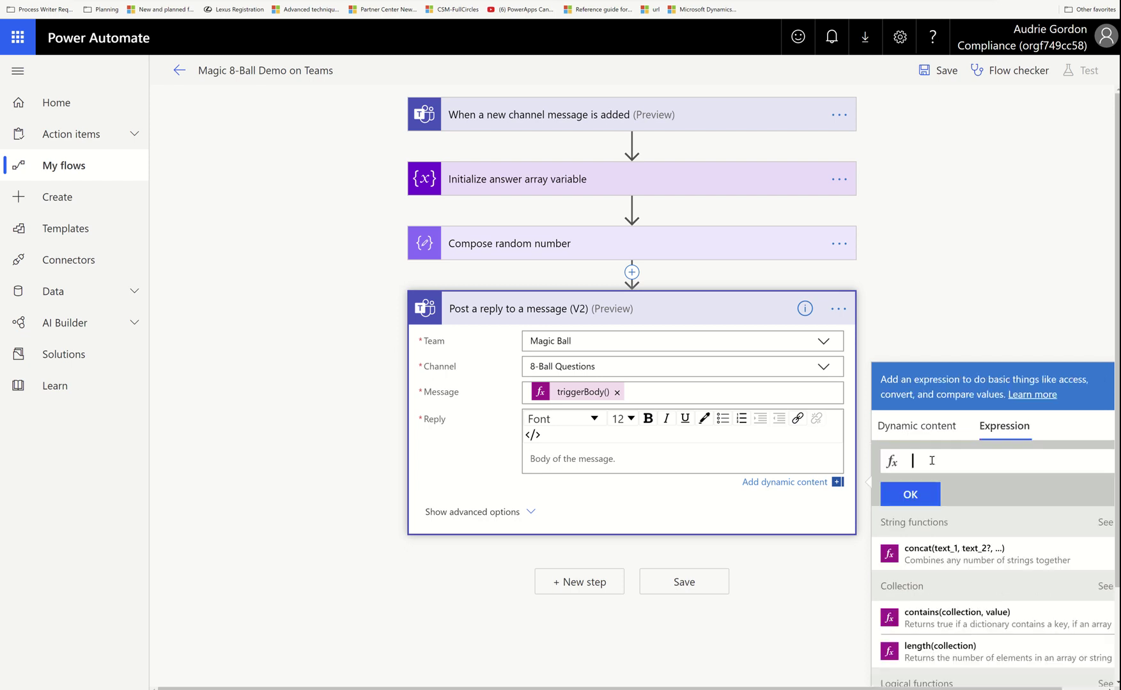
text(?)
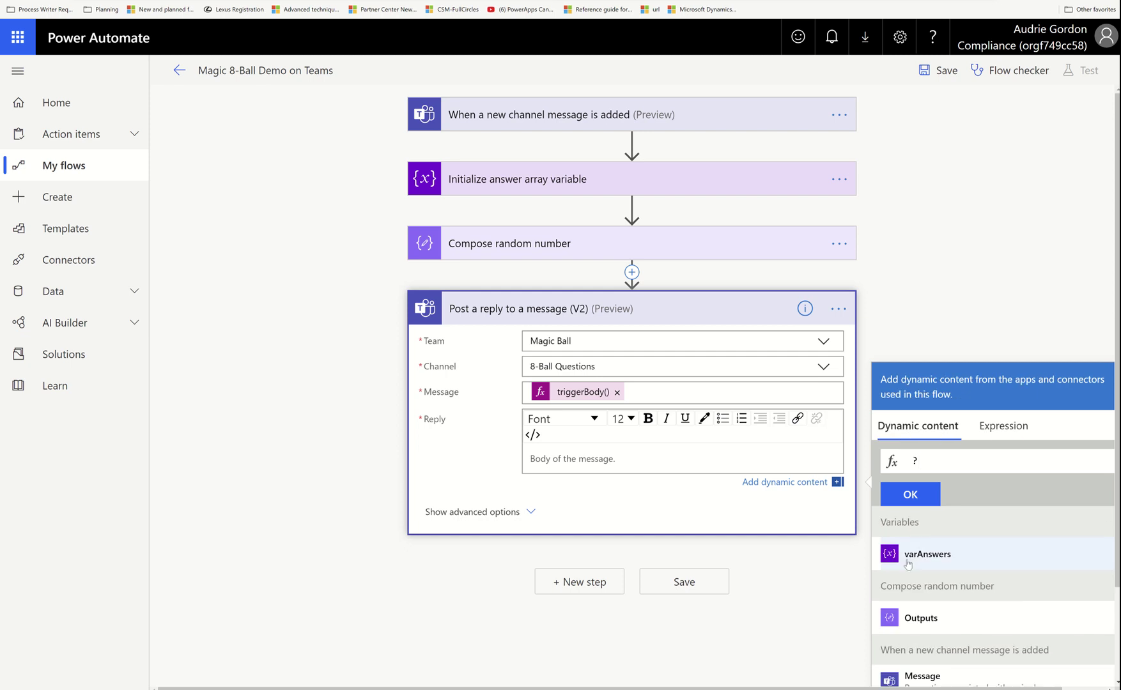
click(908, 560)
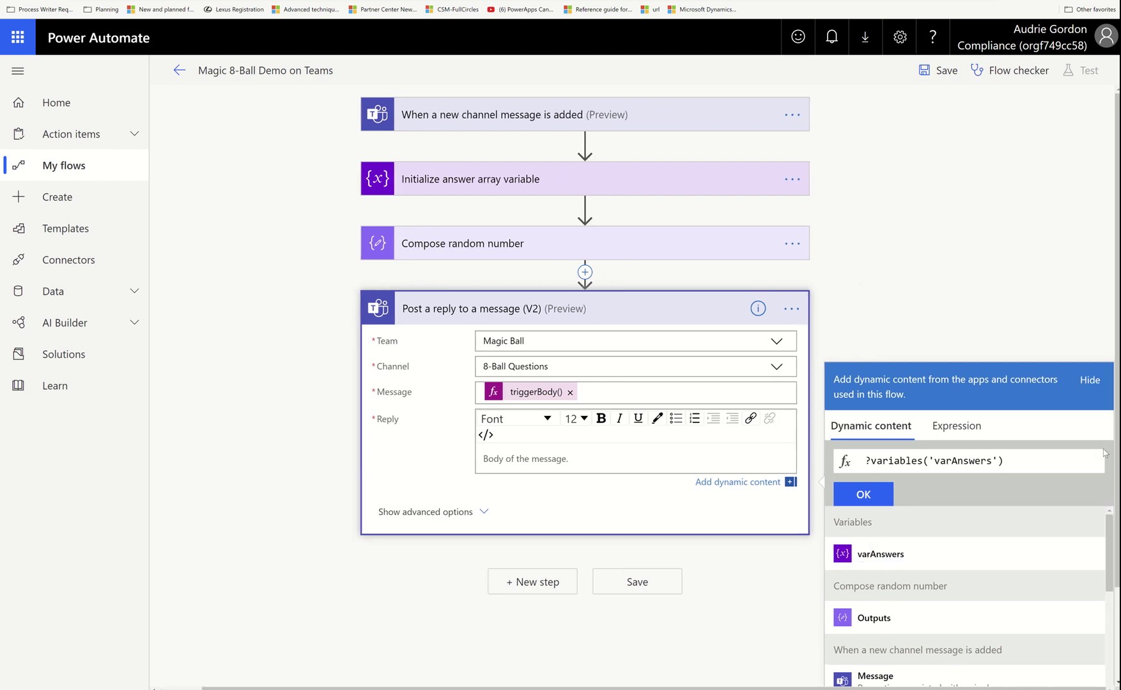
text([]1)
key(BackSpace)
key(BackSpace)
scroll(955, 570, down, 1)
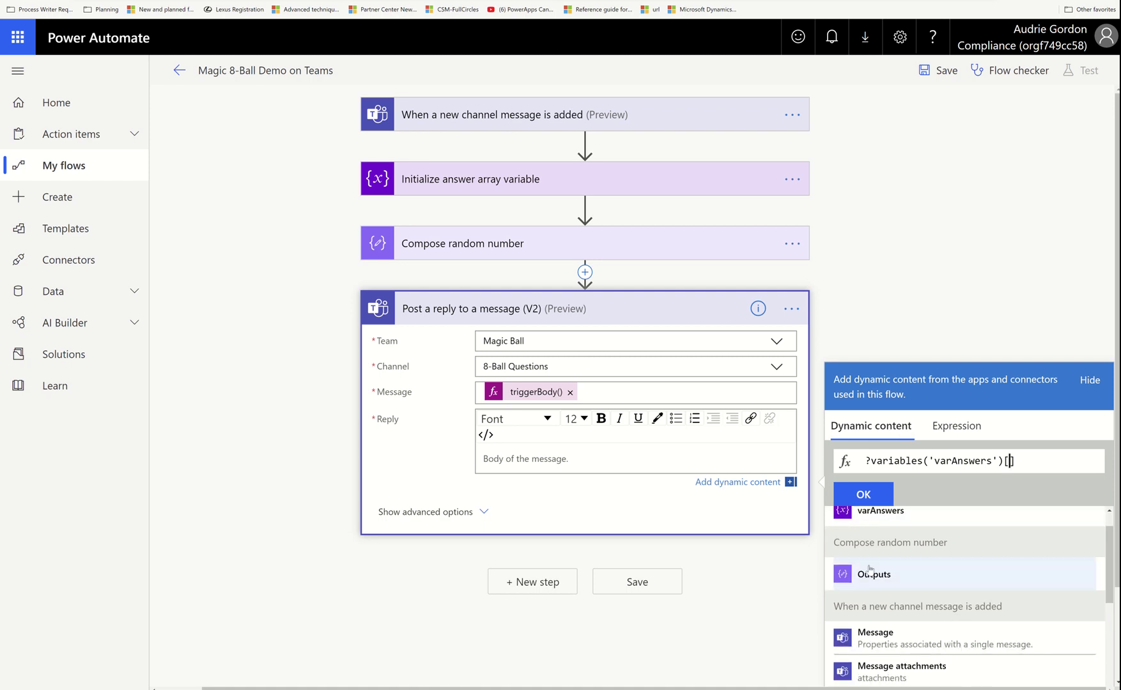
click(920, 577)
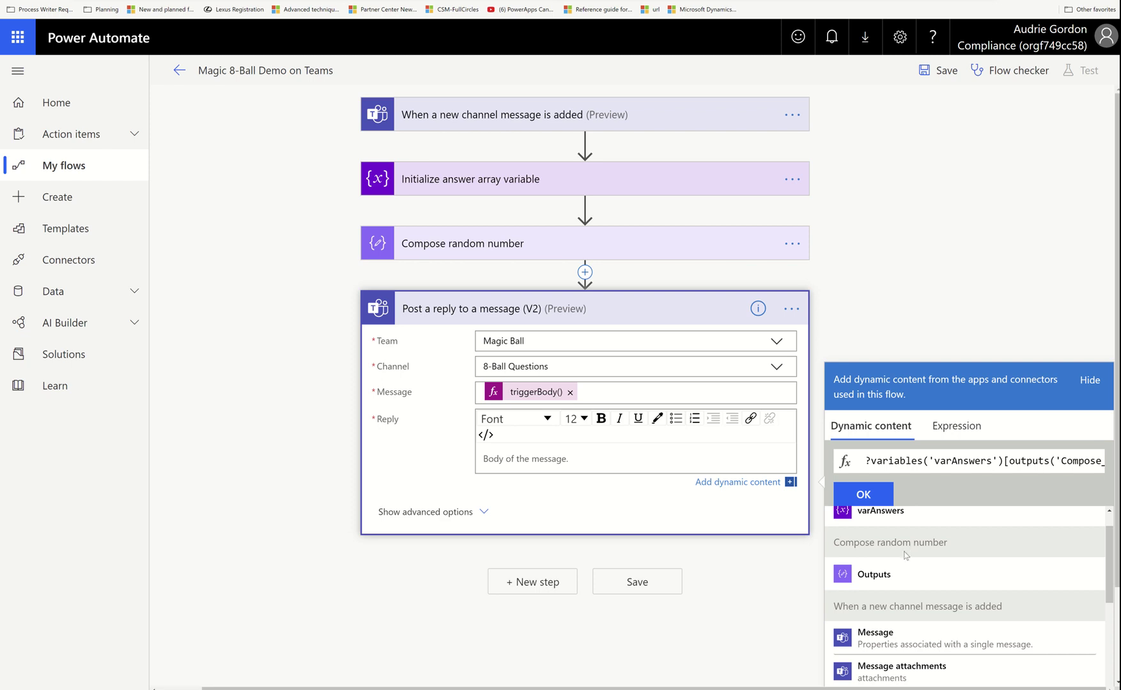
click(871, 461)
key(BackSpace)
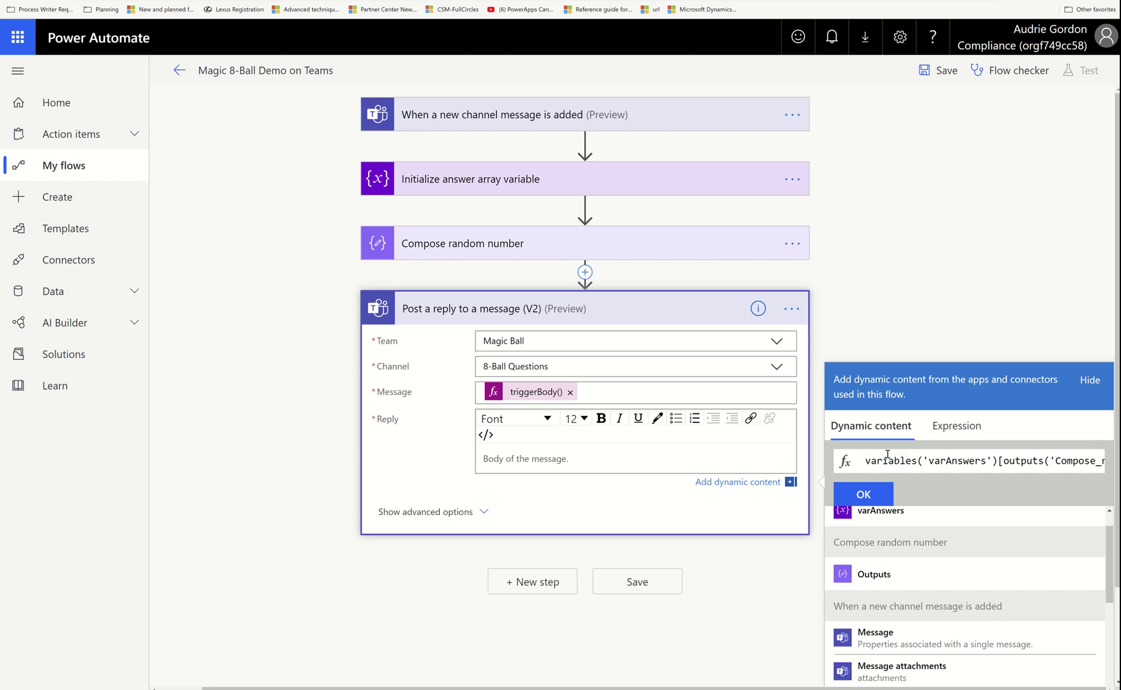
click(876, 494)
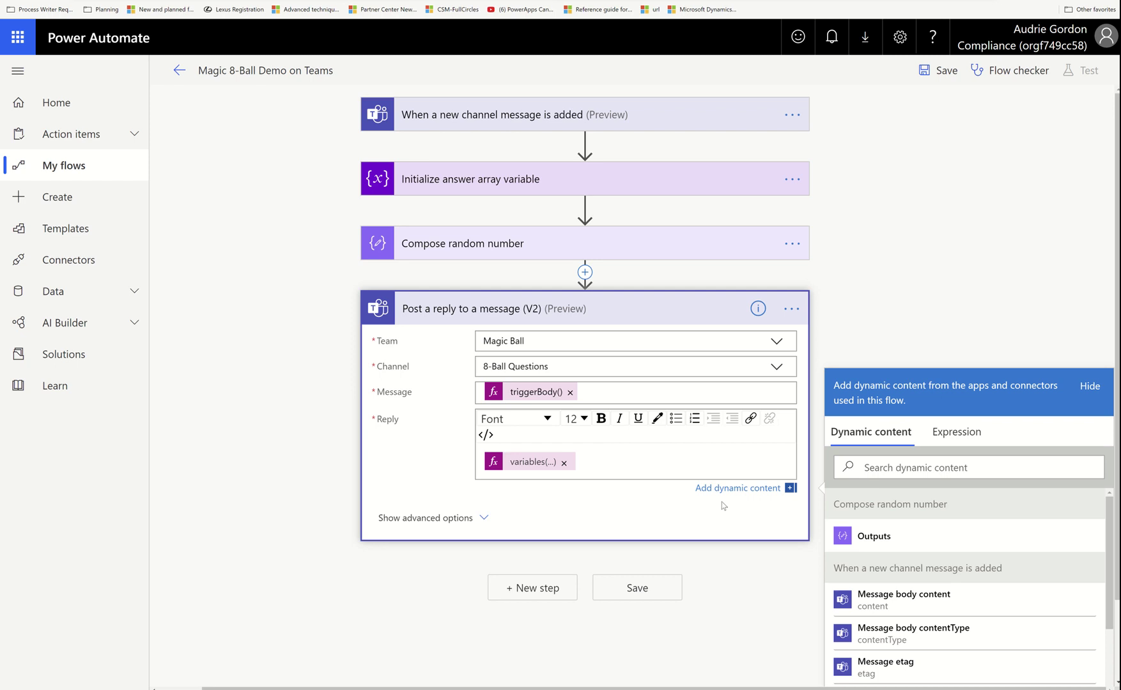
Color the whole content of the reply body red and collapse the reply action
key(ctrl+a)
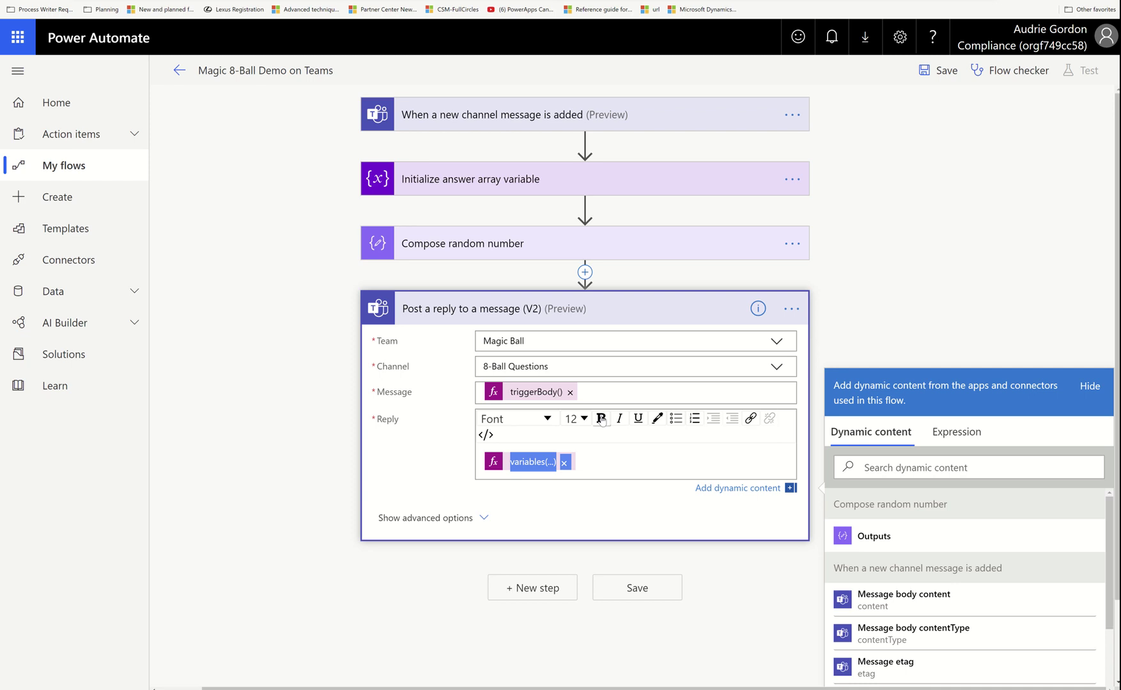
click(657, 420)
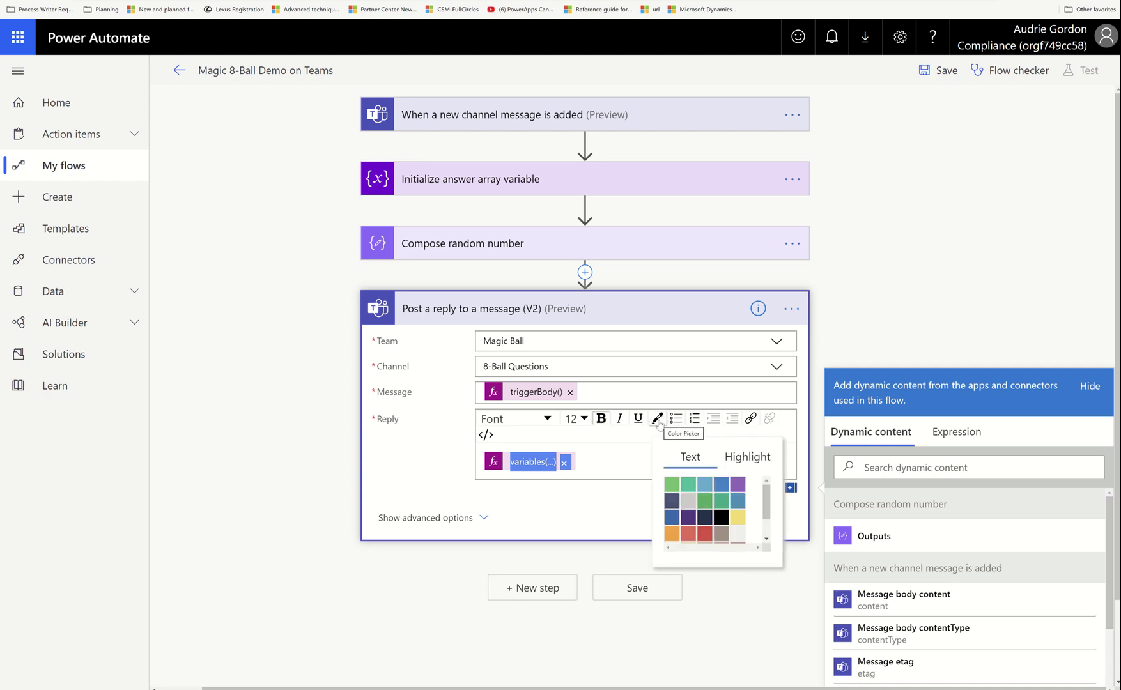
click(703, 532)
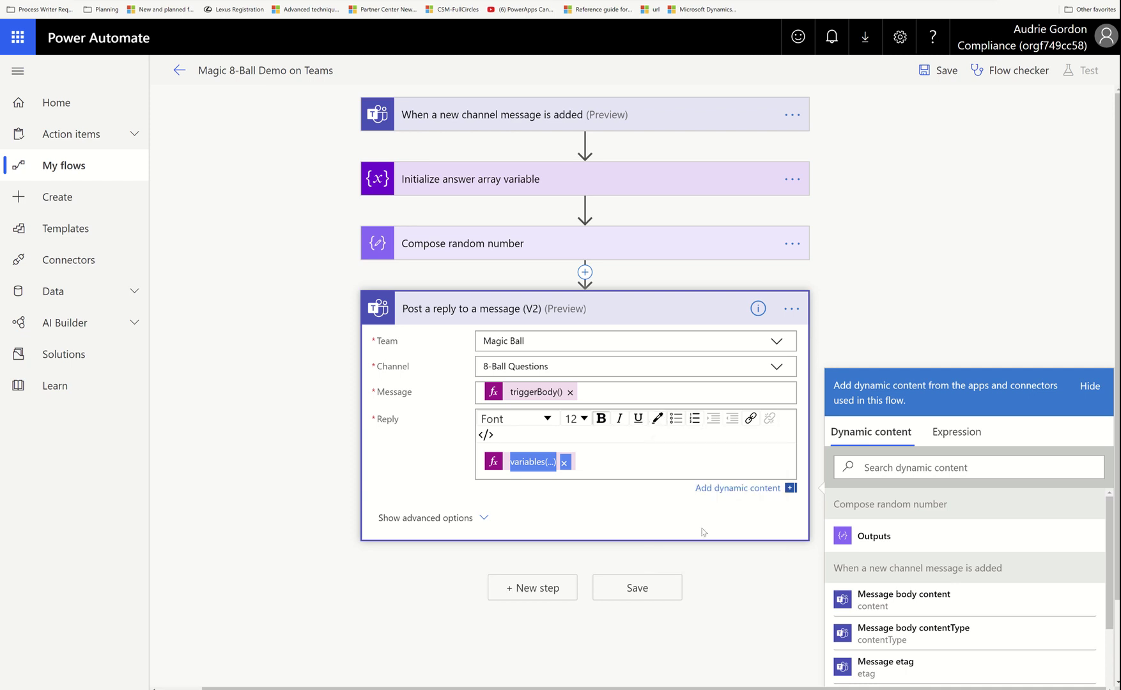
click(665, 459)
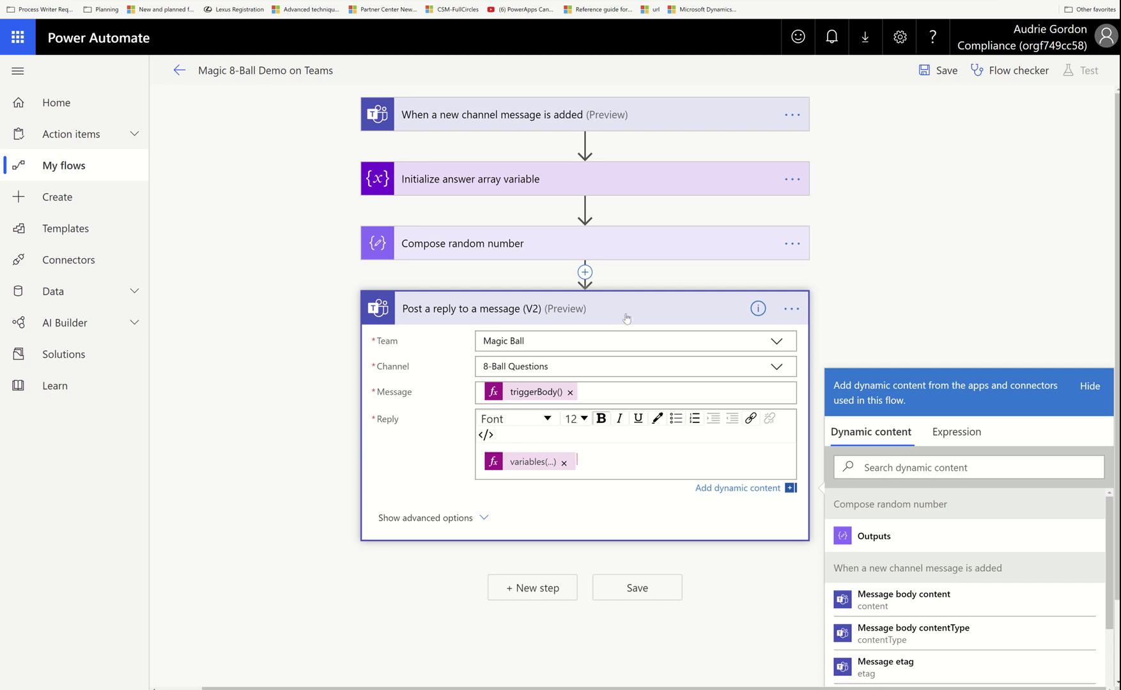
click(632, 294)
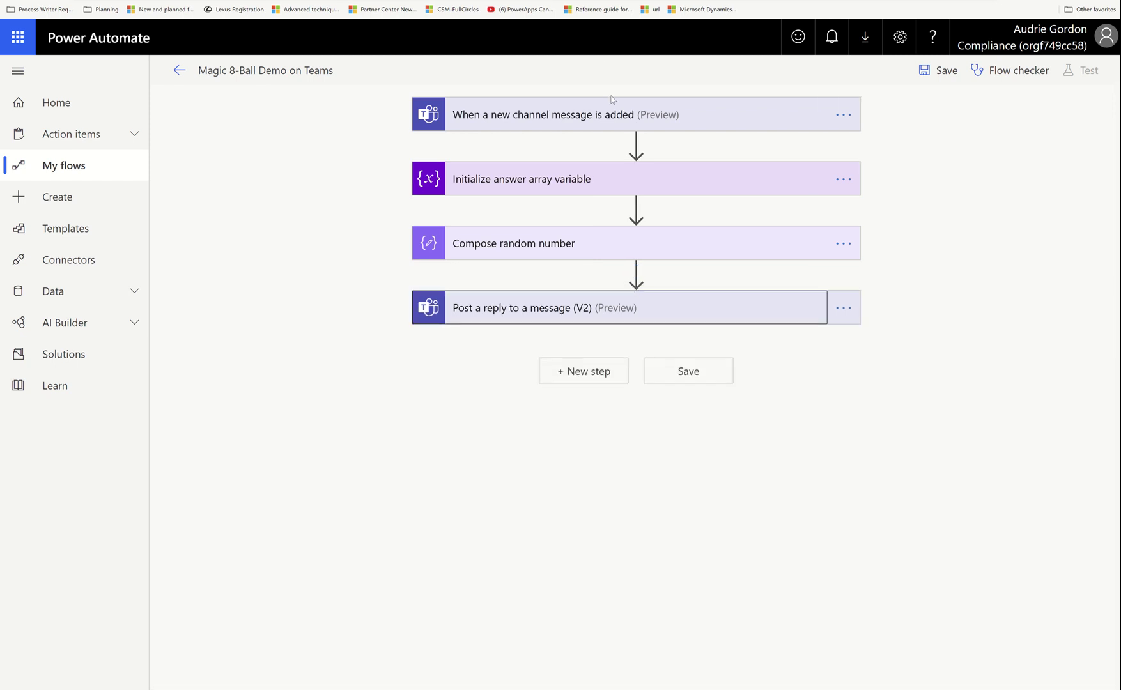
click(680, 122)
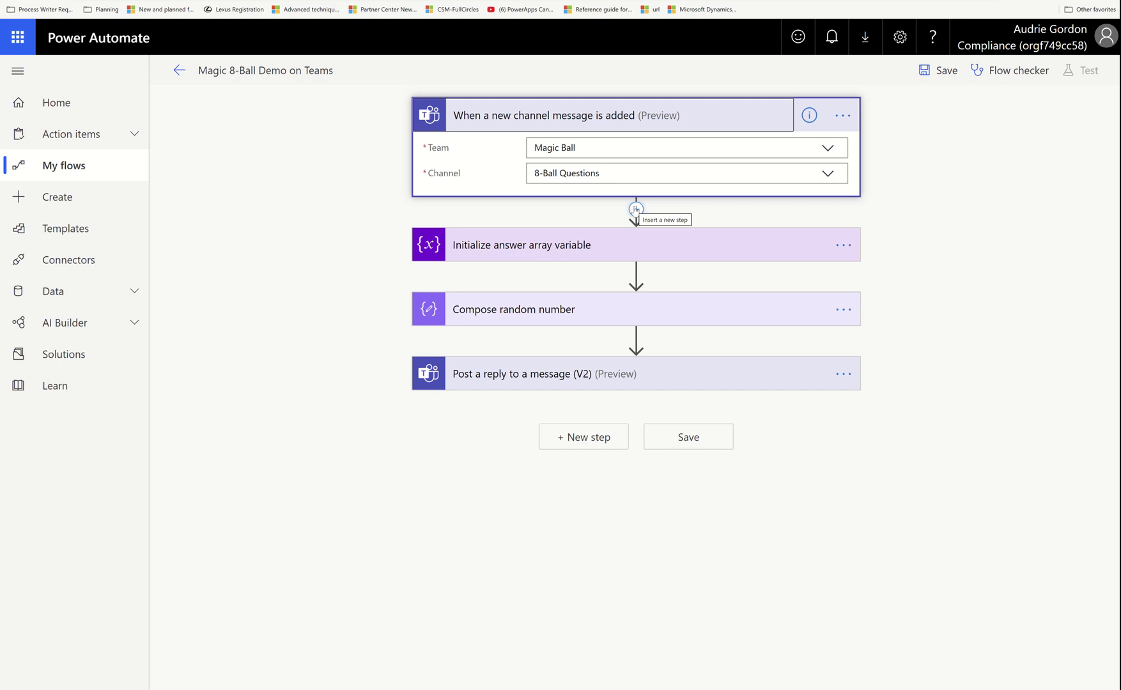
key(alt+Tab)
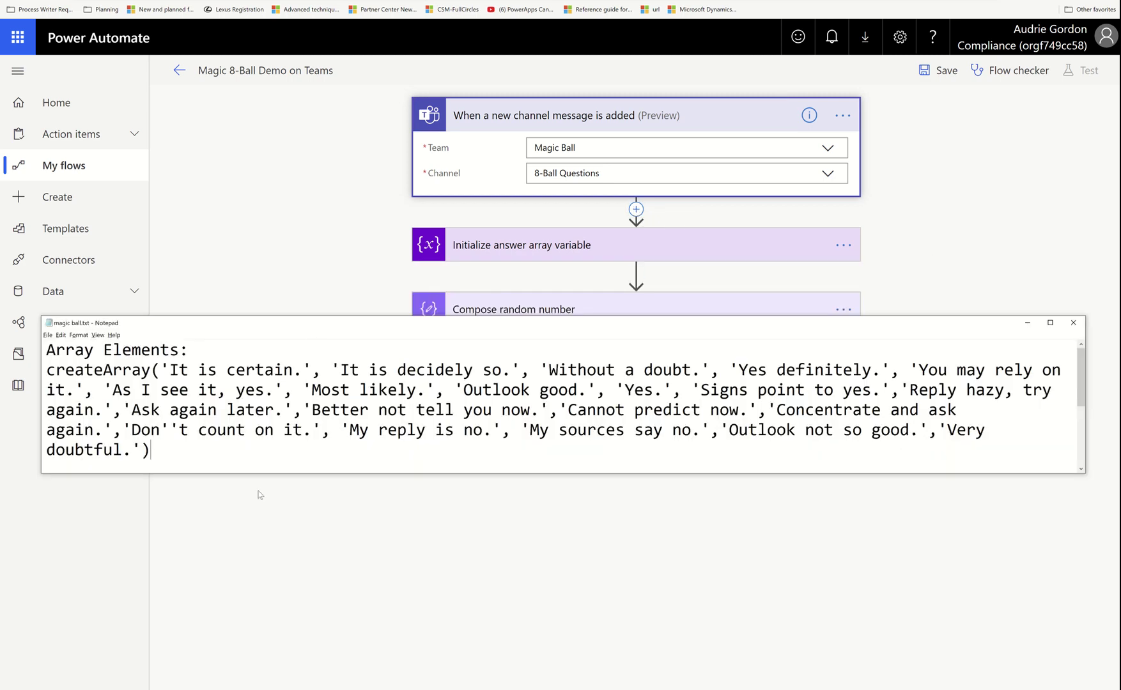
drag(286, 477, 294, 606)
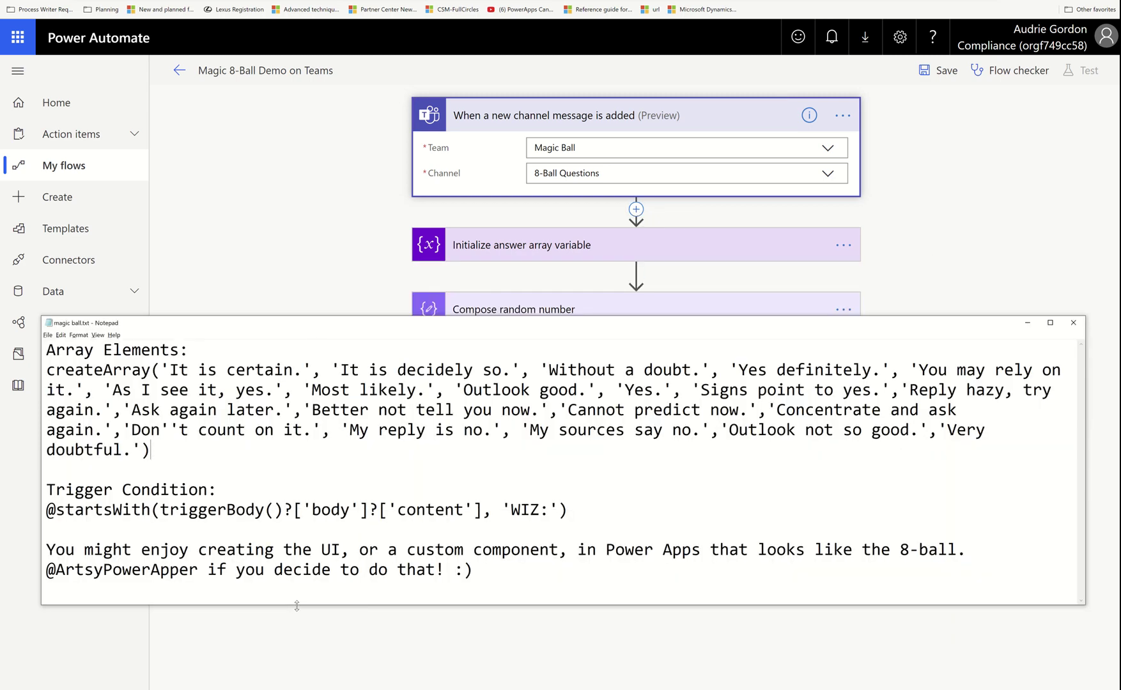
drag(567, 509, 33, 515)
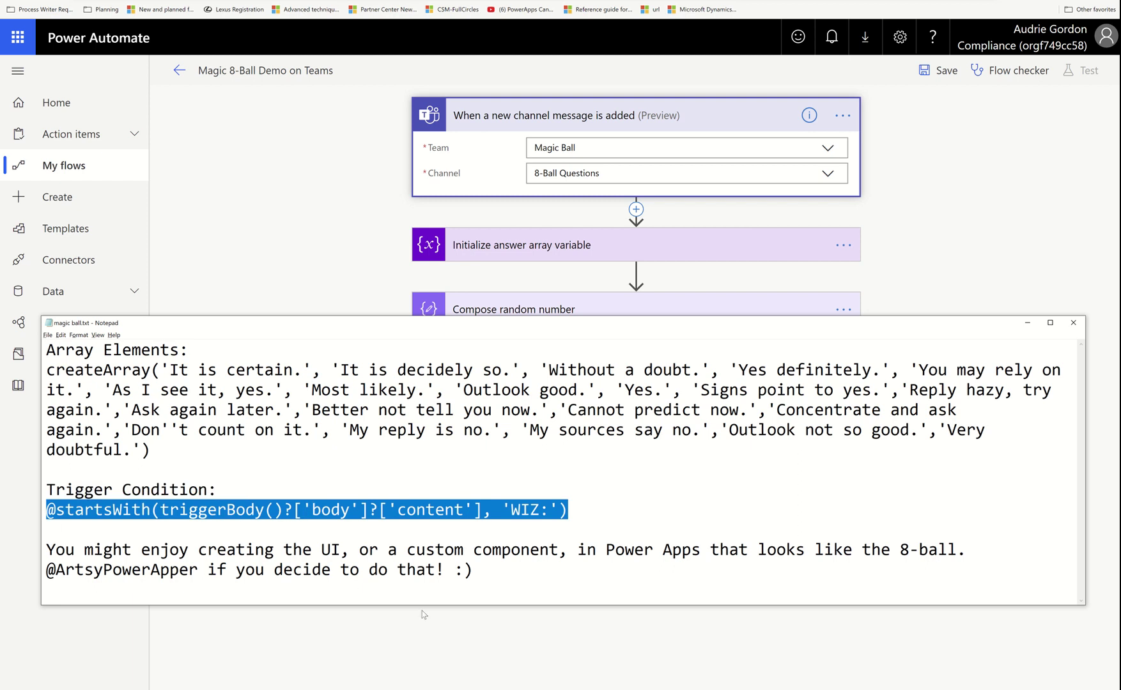
drag(424, 605, 434, 537)
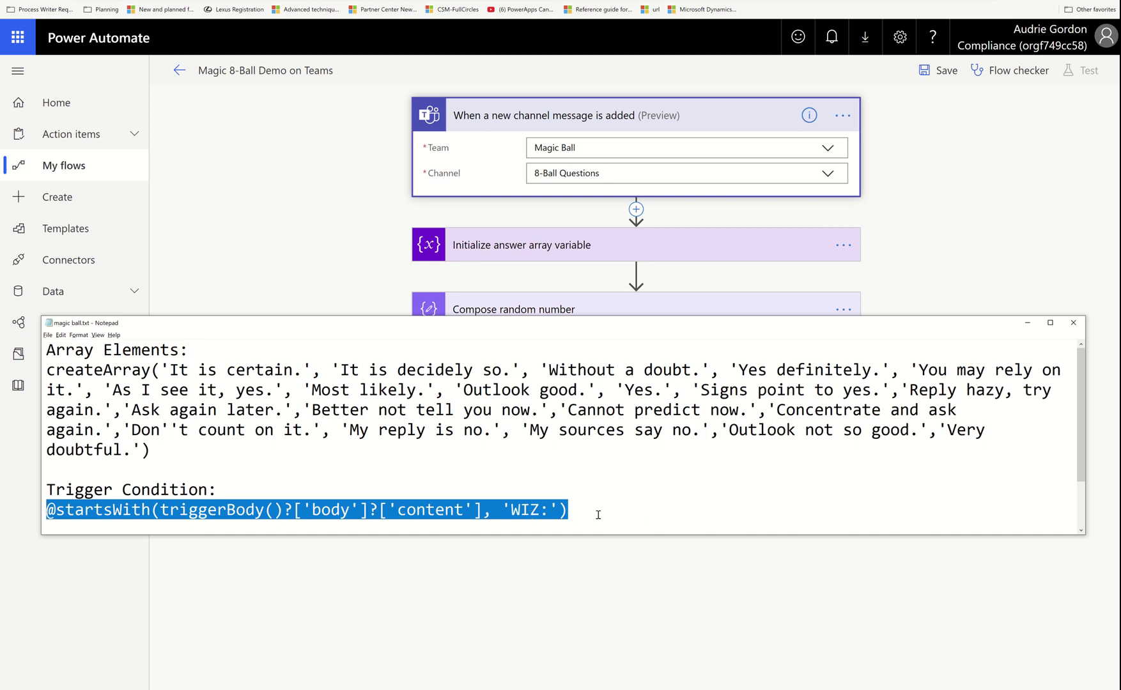
click(160, 510)
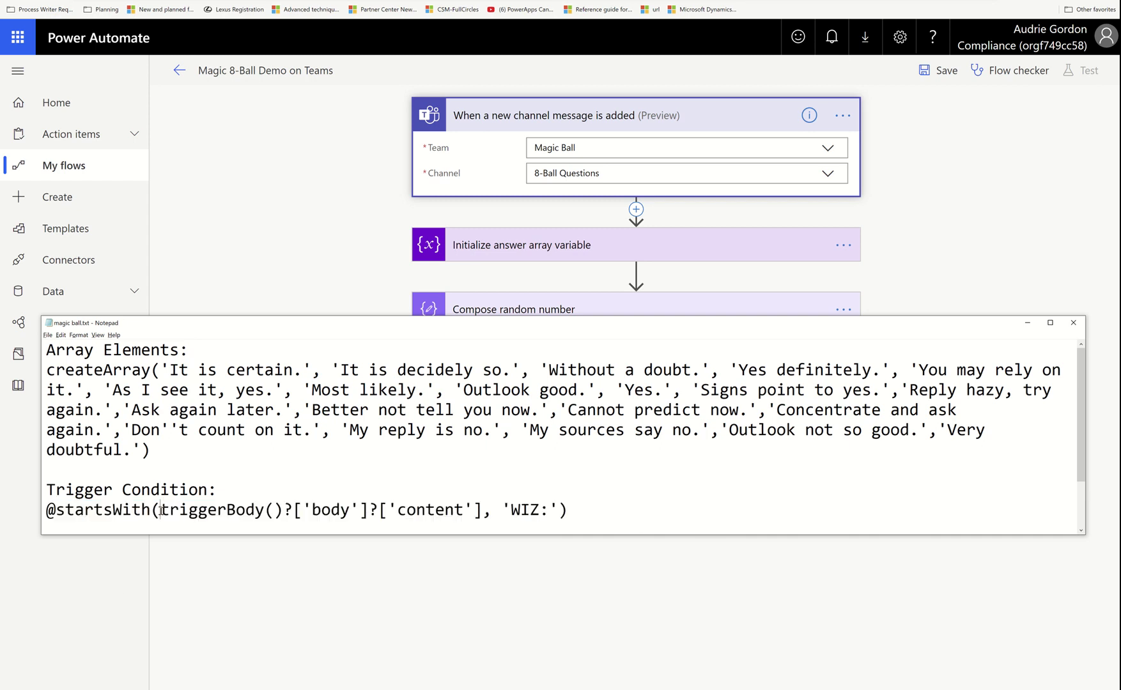
shift+click(483, 512)
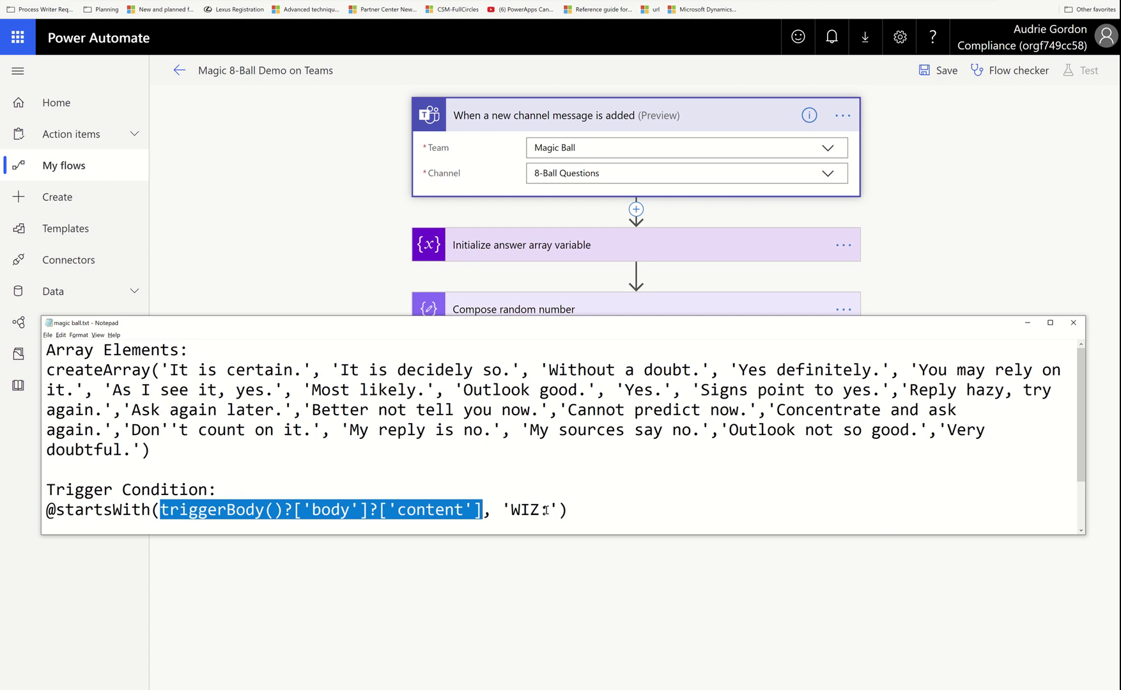
click(586, 511)
drag(587, 511, 1, 517)
key(ctrl+c)
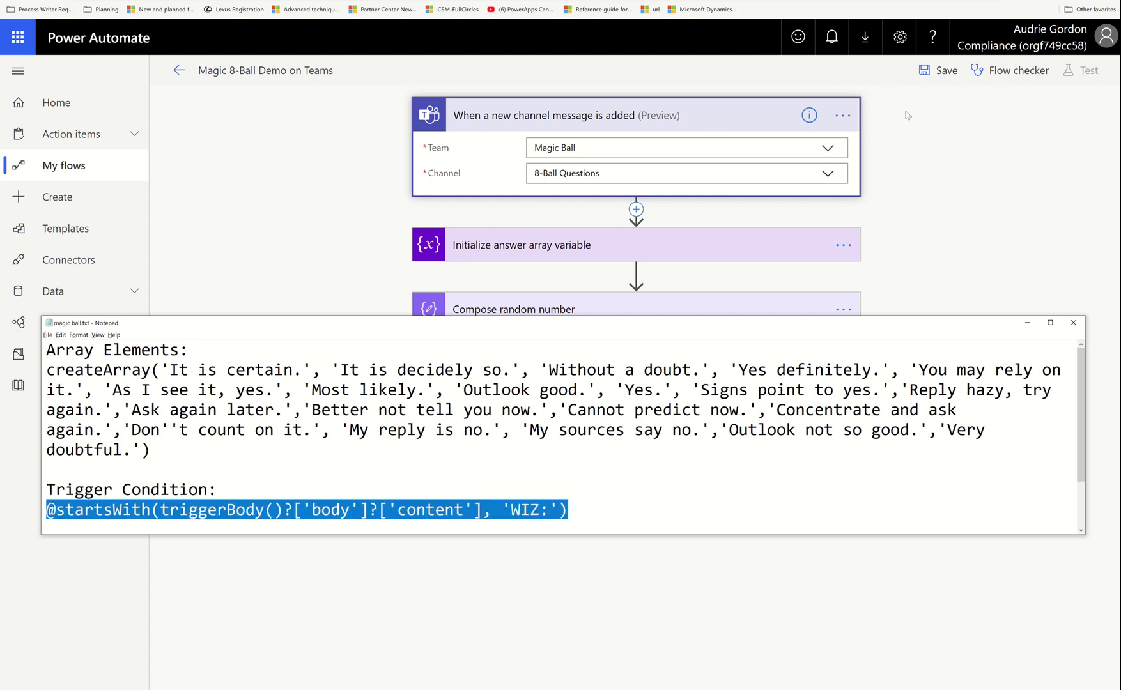
click(844, 117)
click(844, 117)
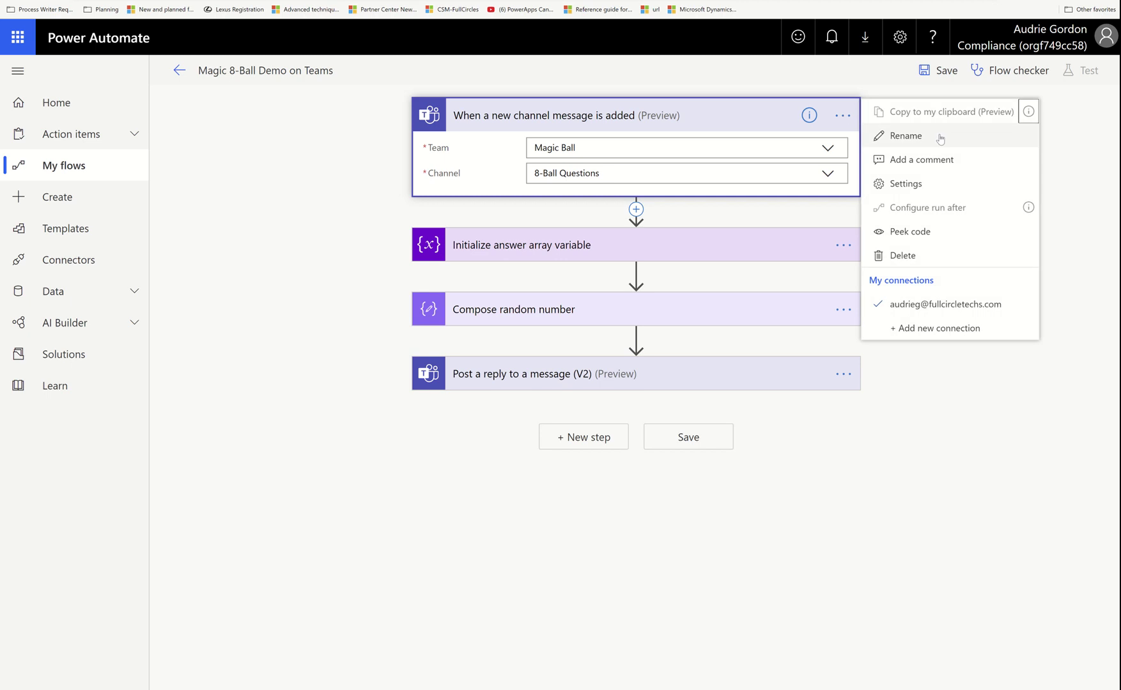
click(906, 184)
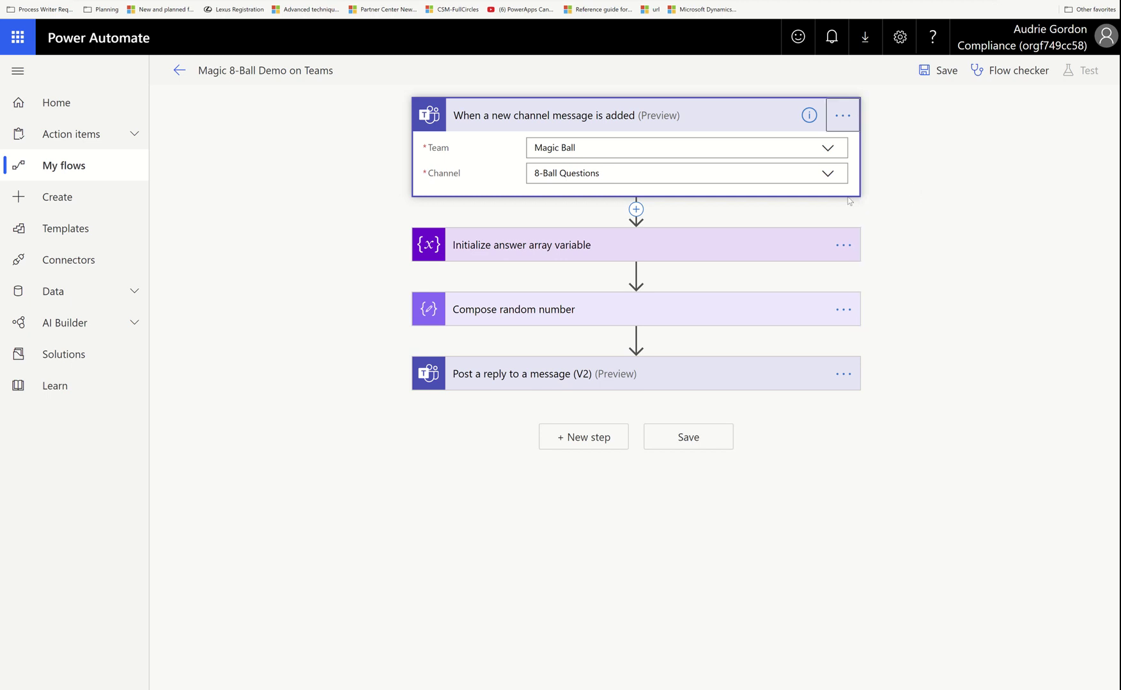
click(451, 607)
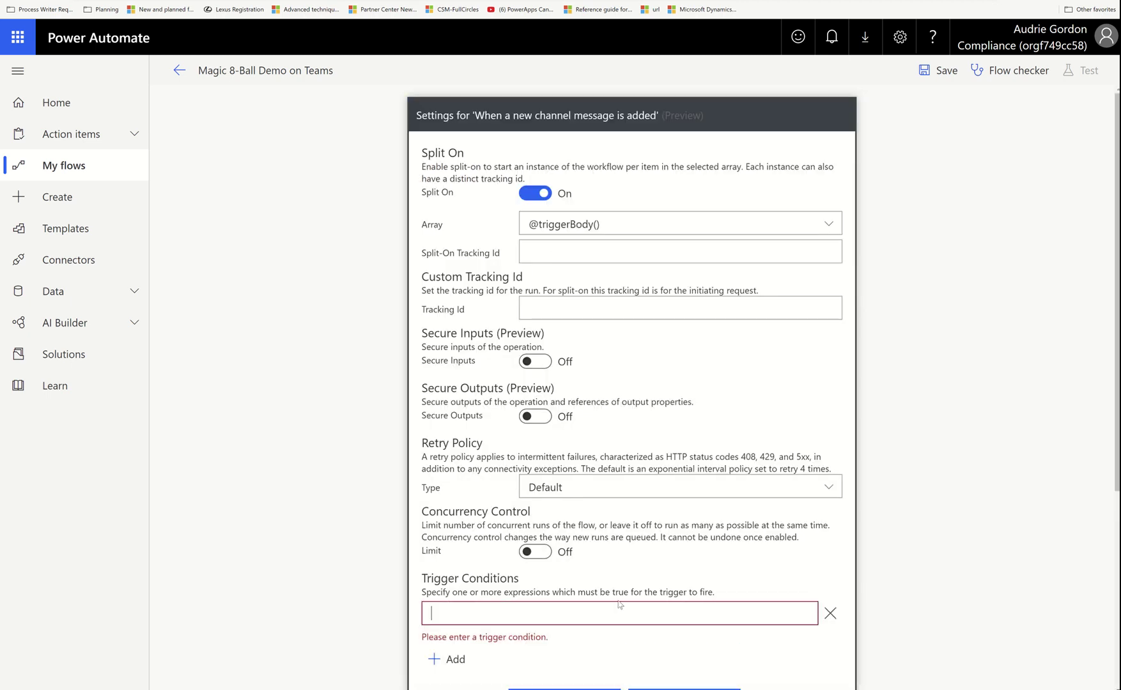
key(ctrl+v)
scroll(554, 447, down, 4)
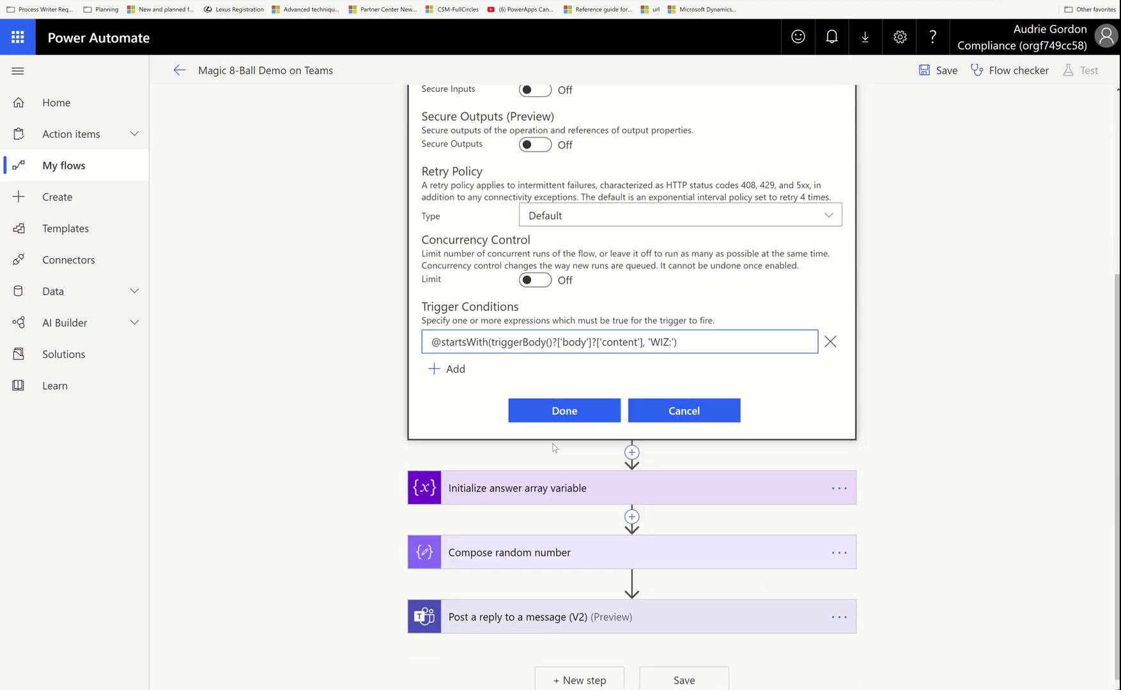
click(538, 409)
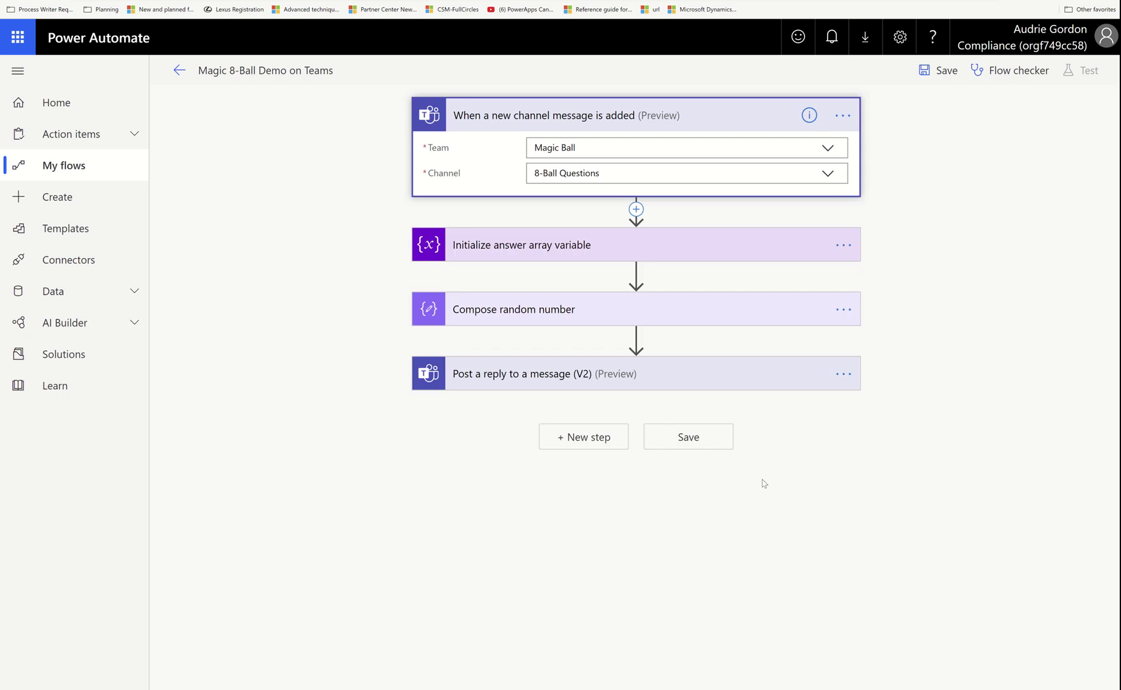
click(699, 117)
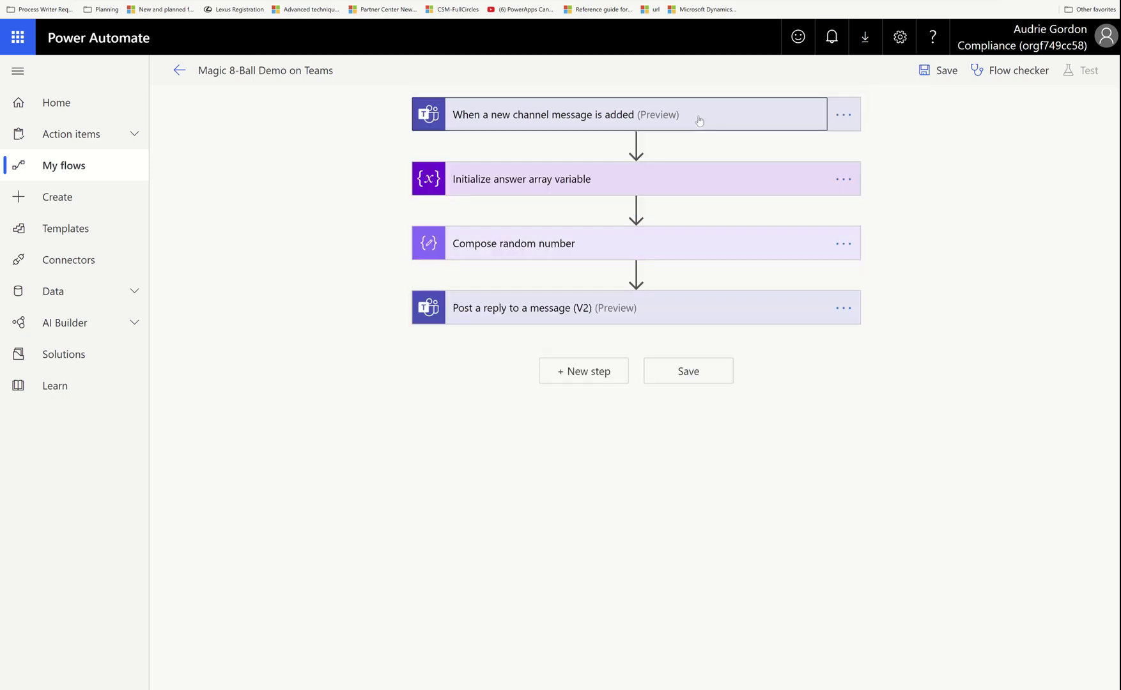
click(944, 76)
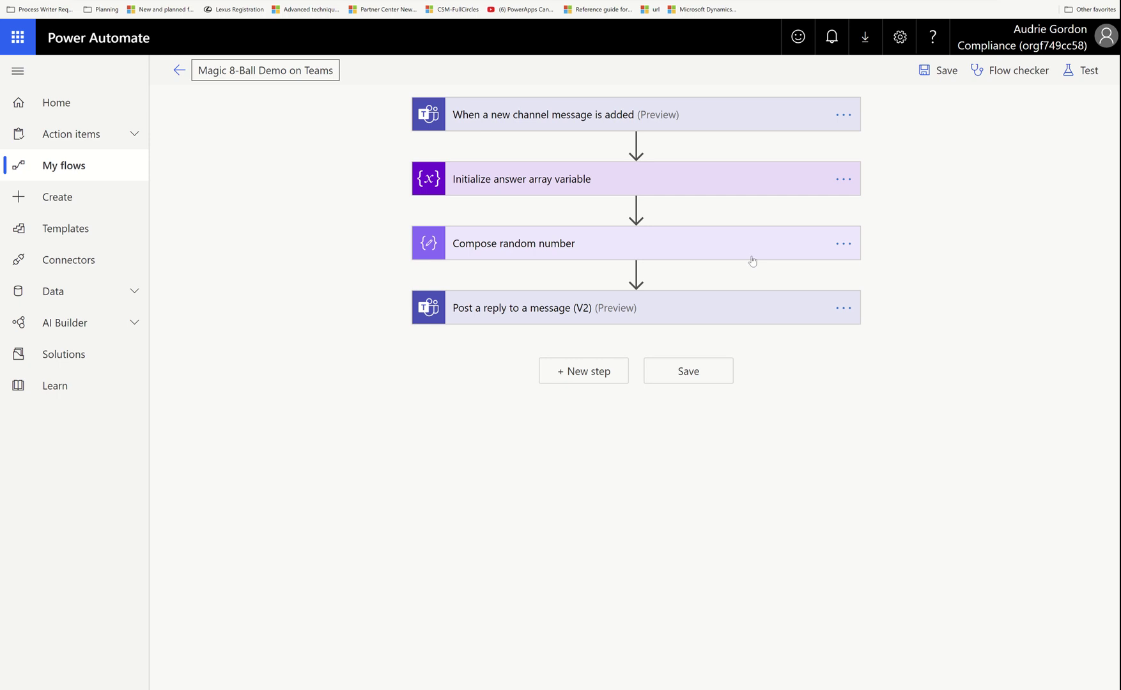
Save the Magic 8-Ball Demo on Teams flow and leave its editor for the My flows list
key(ctrl+s)
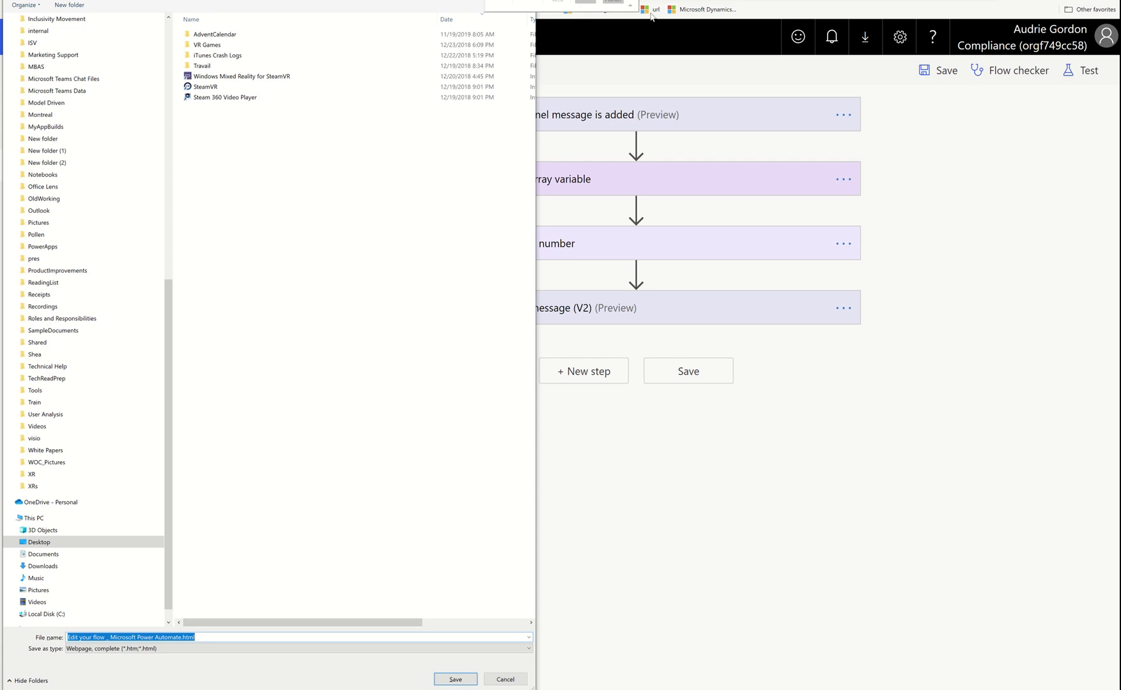
key(Escape)
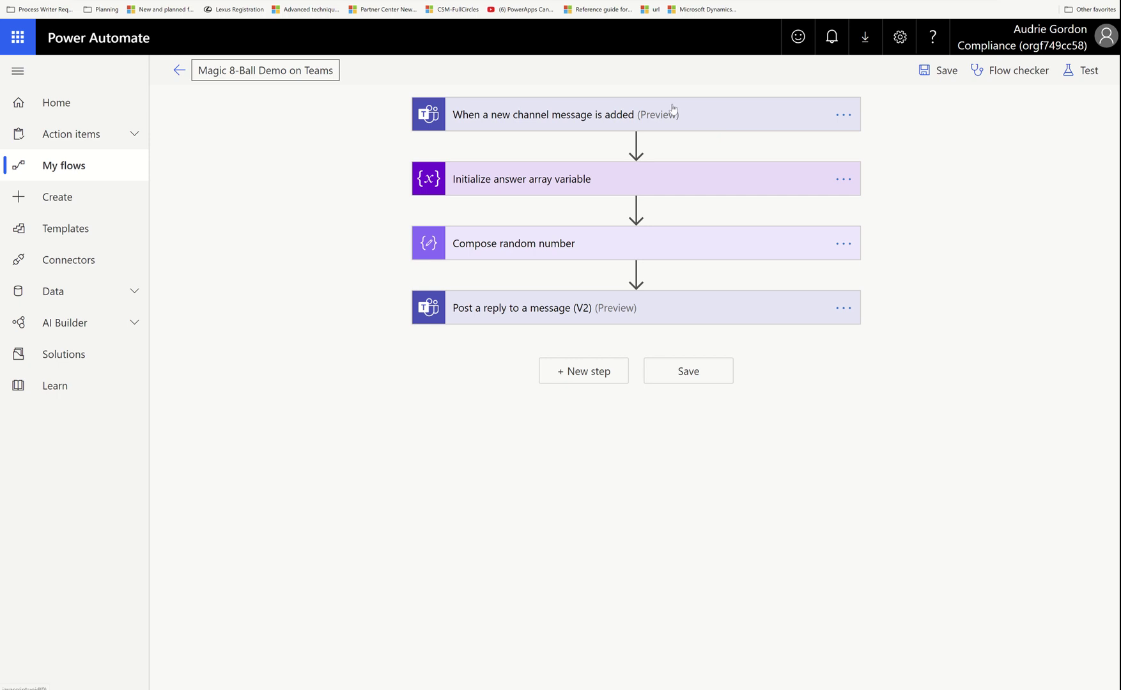
click(927, 71)
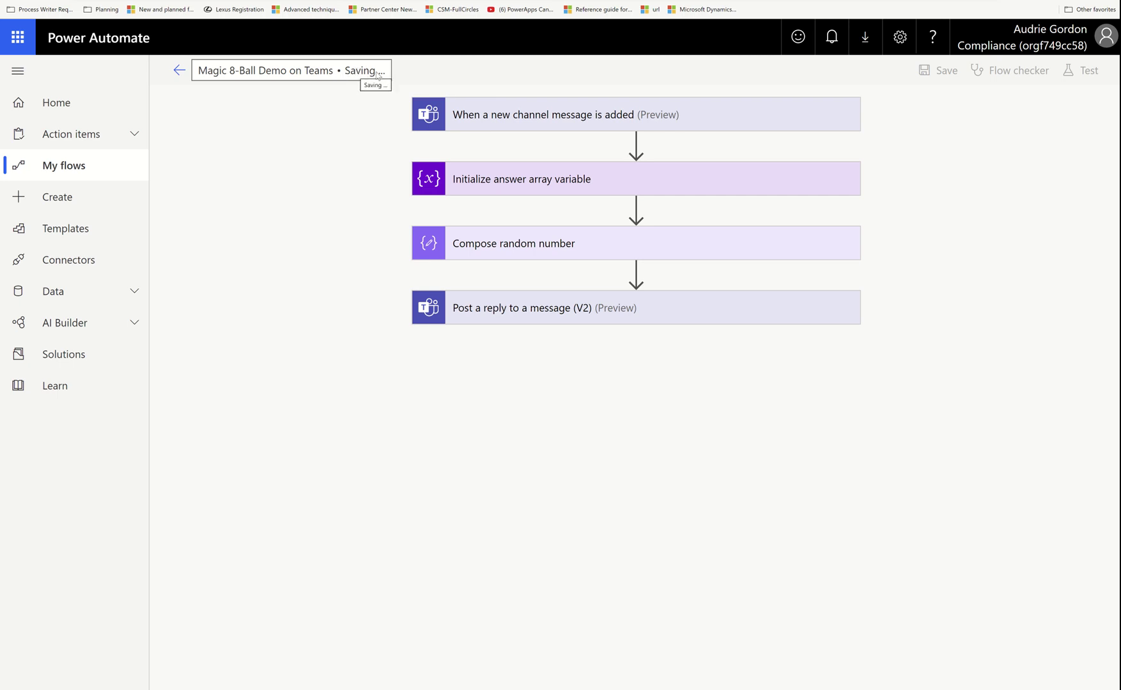
click(94, 166)
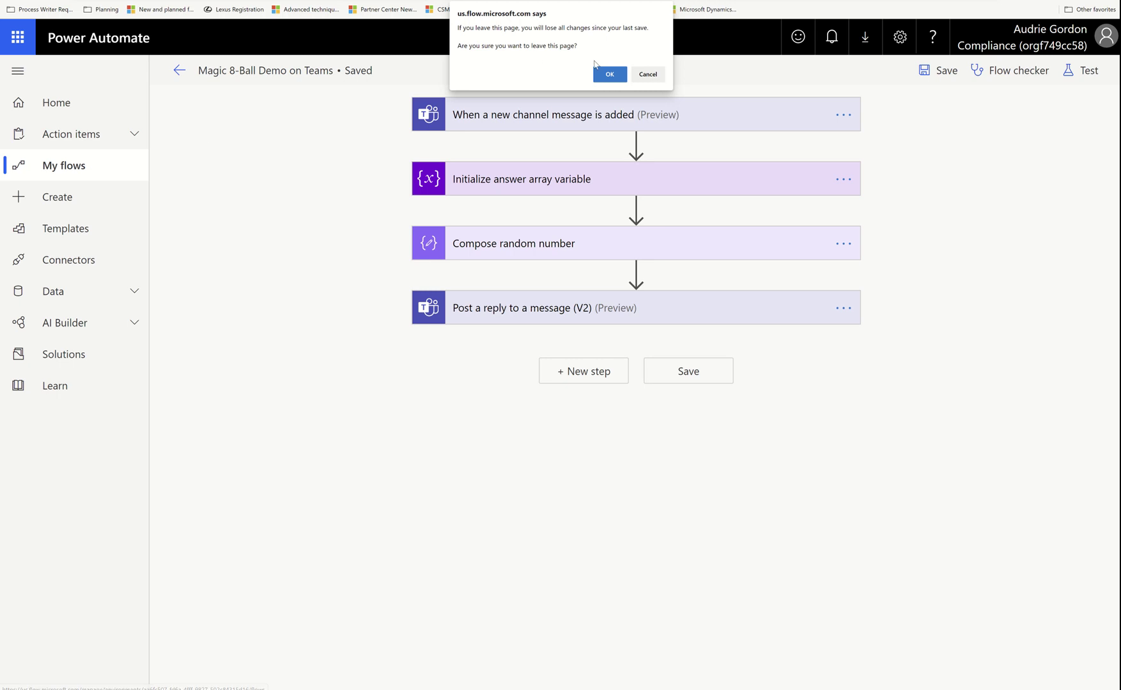
click(609, 74)
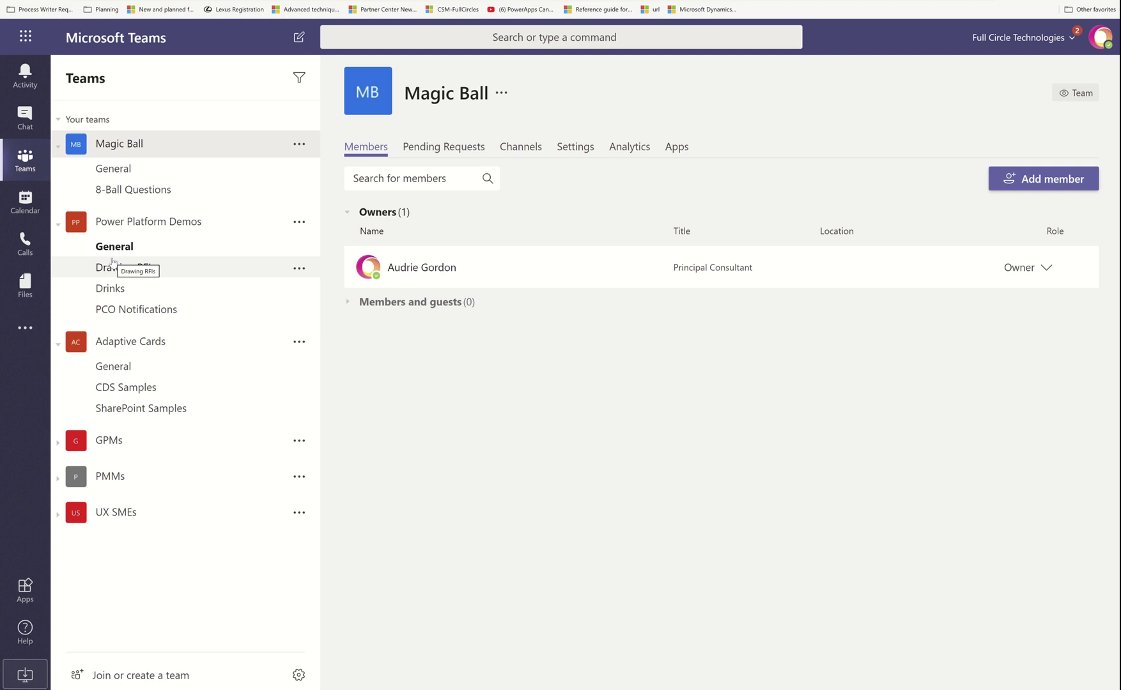
In Microsoft Teams, post "WIZ: Will I win the lottery in 2020?" as a new conversation in the Magic Ball team's 8-Ball Questions channel
click(195, 193)
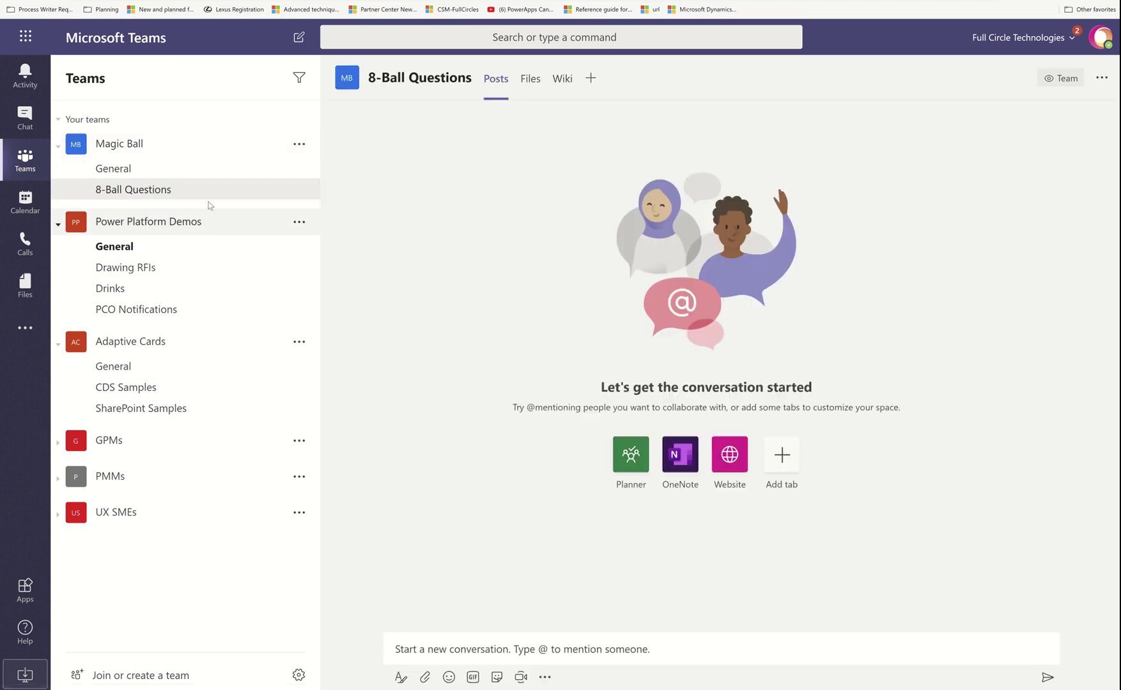
click(452, 652)
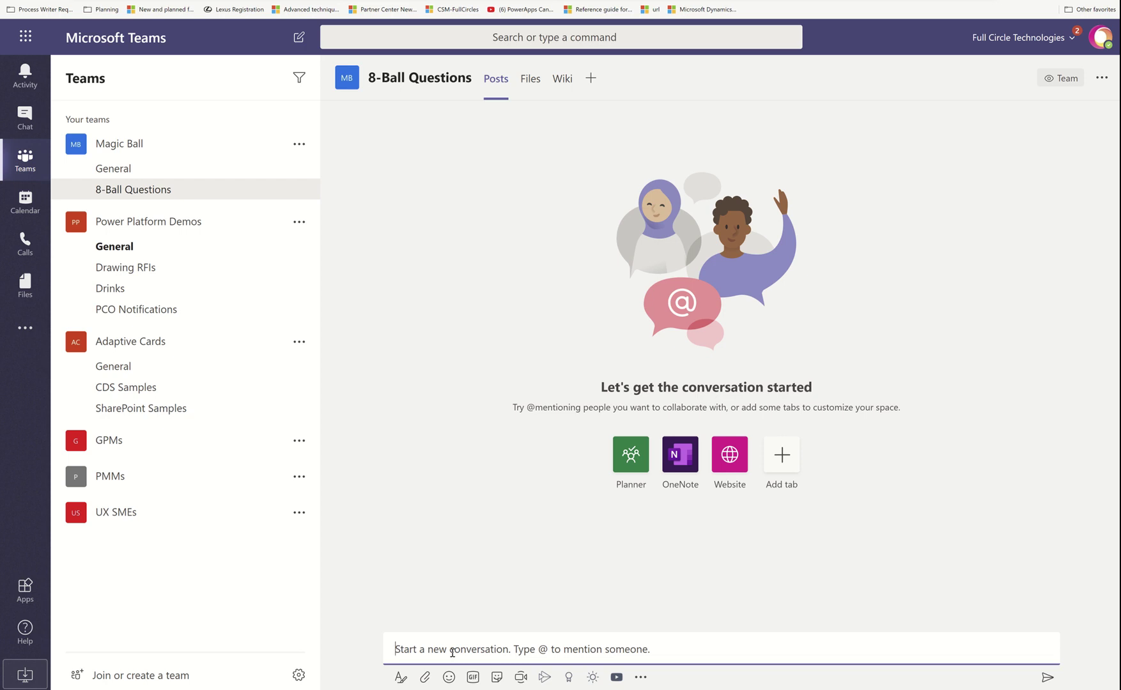
text(WIZ:)
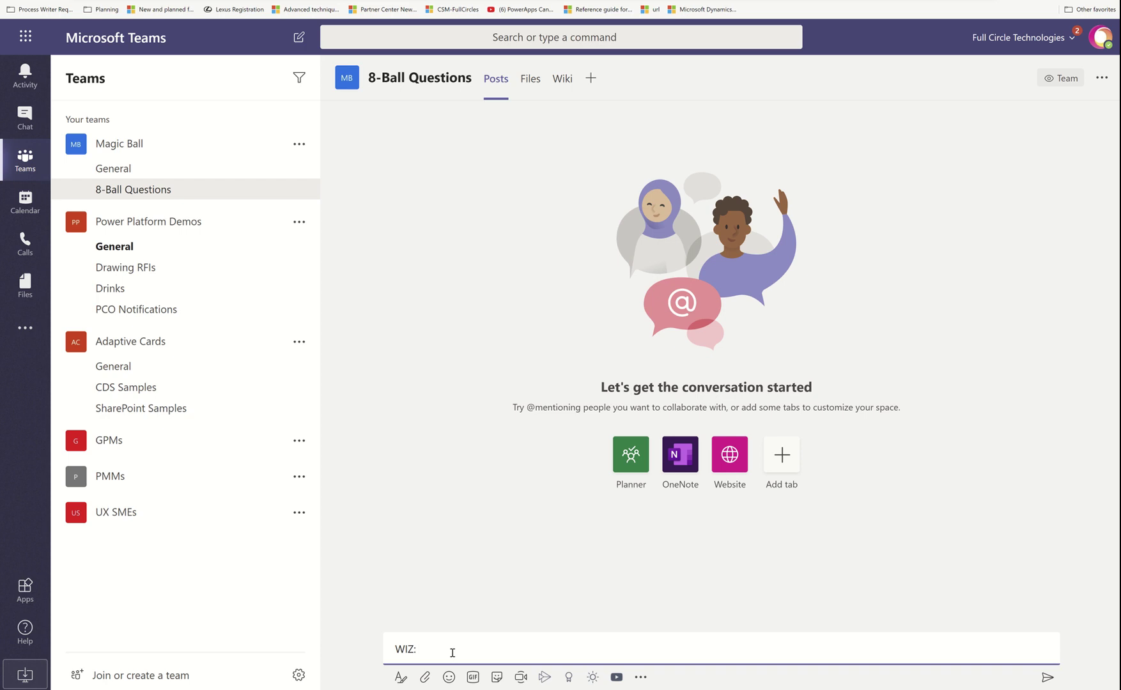
text( Will I win the lottery in 2020?)
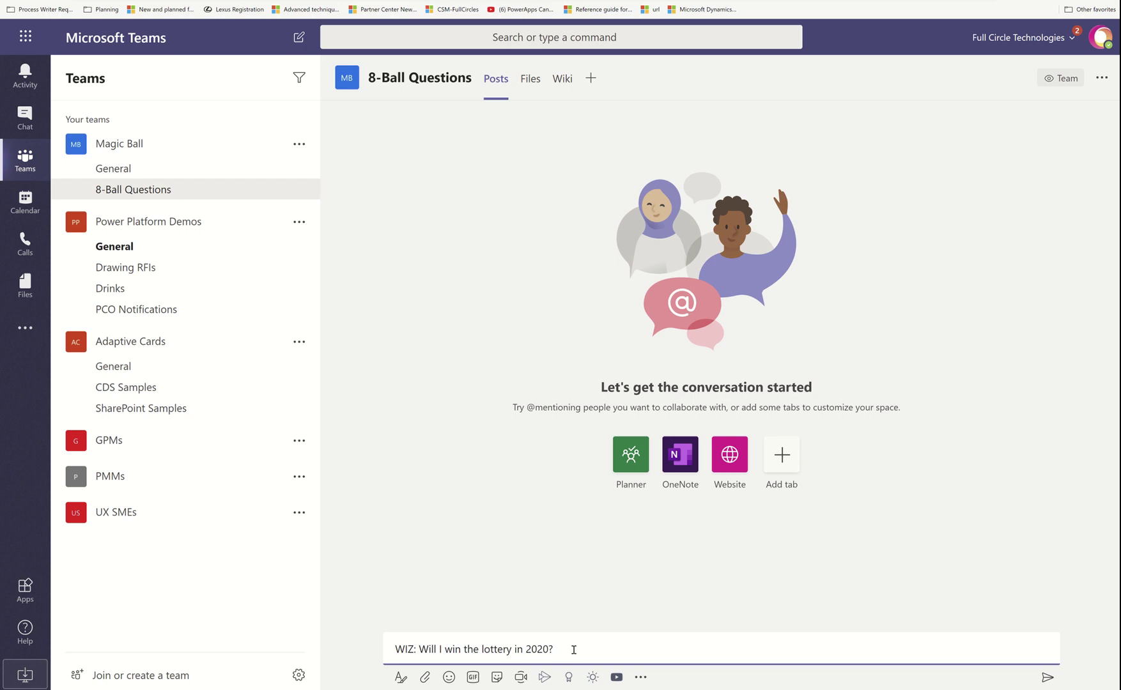
key(Return)
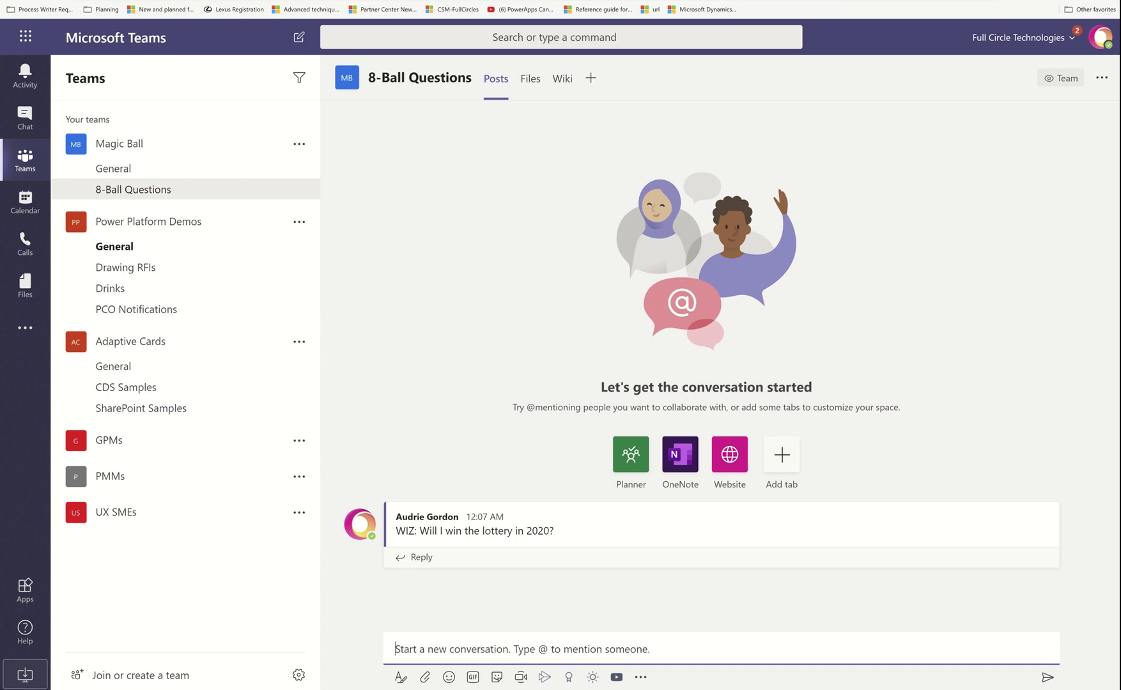
Switch to the 25daysofFlow.pptx presentation in PowerPoint and show the Day 11 Magic 8 Ball Wizard slide with its notes
key(alt+Tab)
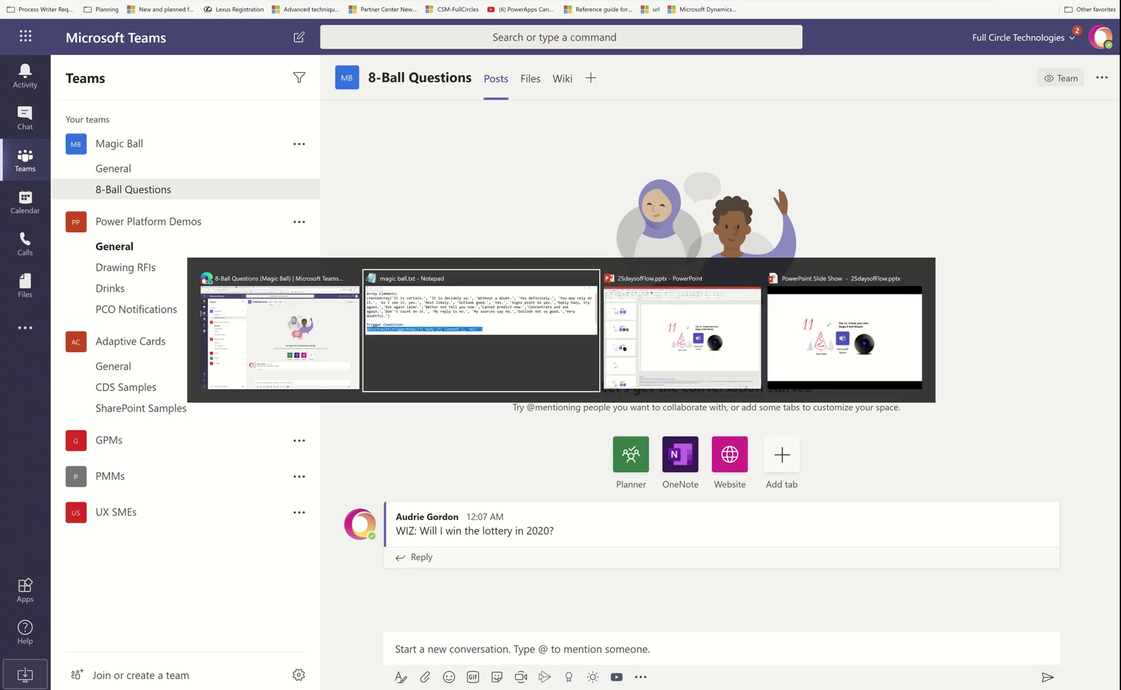
key(alt+Tab)
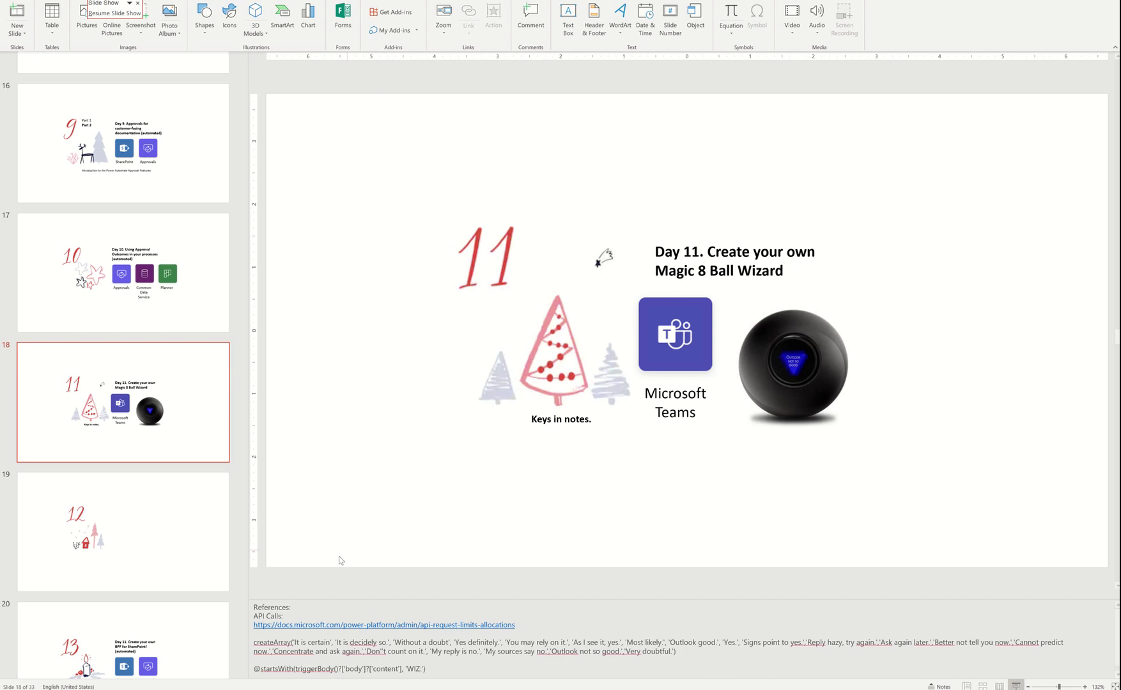
scroll(340, 560, up, 3)
click(214, 564)
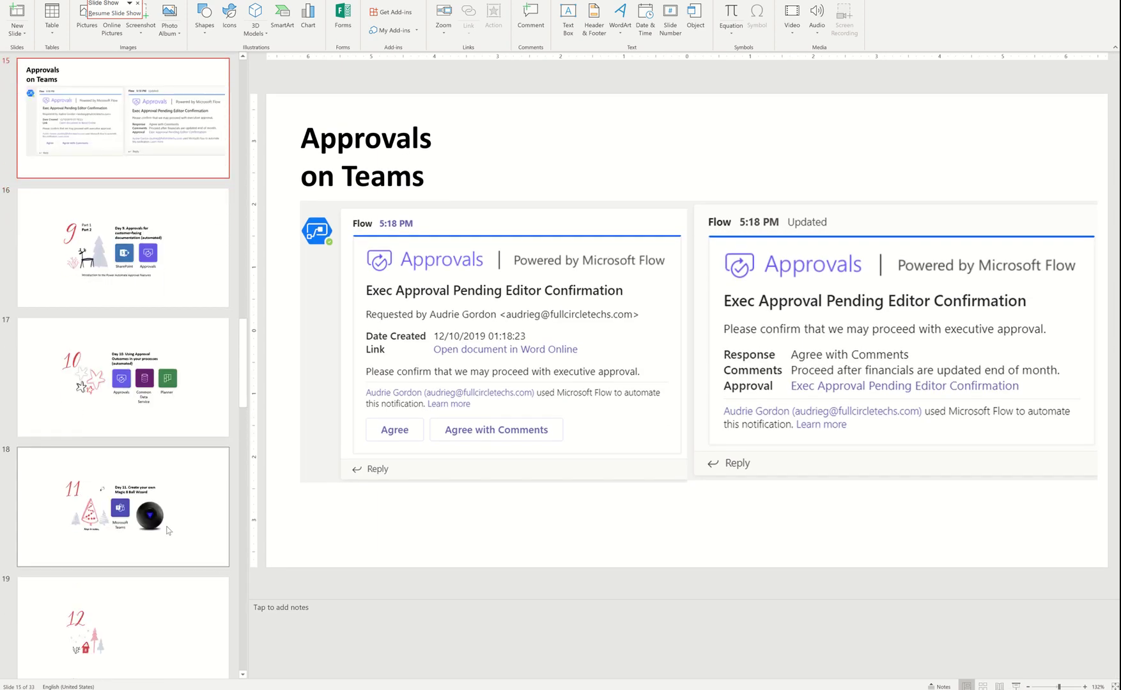
Copy the API request limits and allocations link from the Day 11 slide's notes and open it in a new browser tab
drag(553, 626, 412, 622)
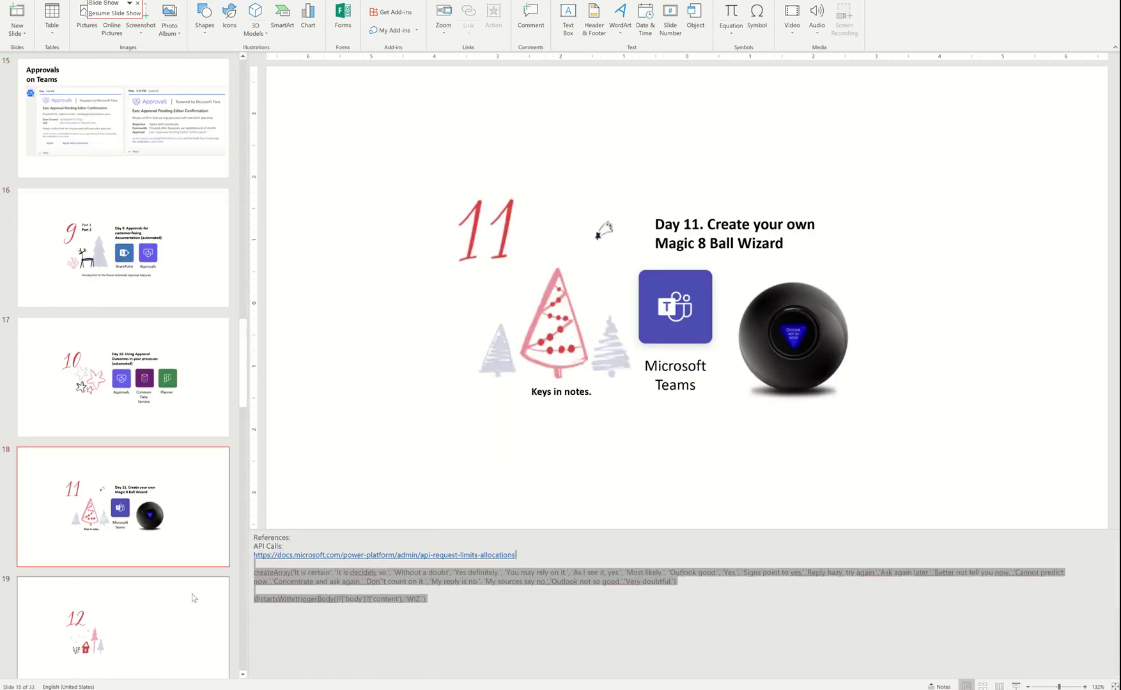
scroll(193, 595, up, 1)
click(497, 622)
scroll(523, 622, down, 1)
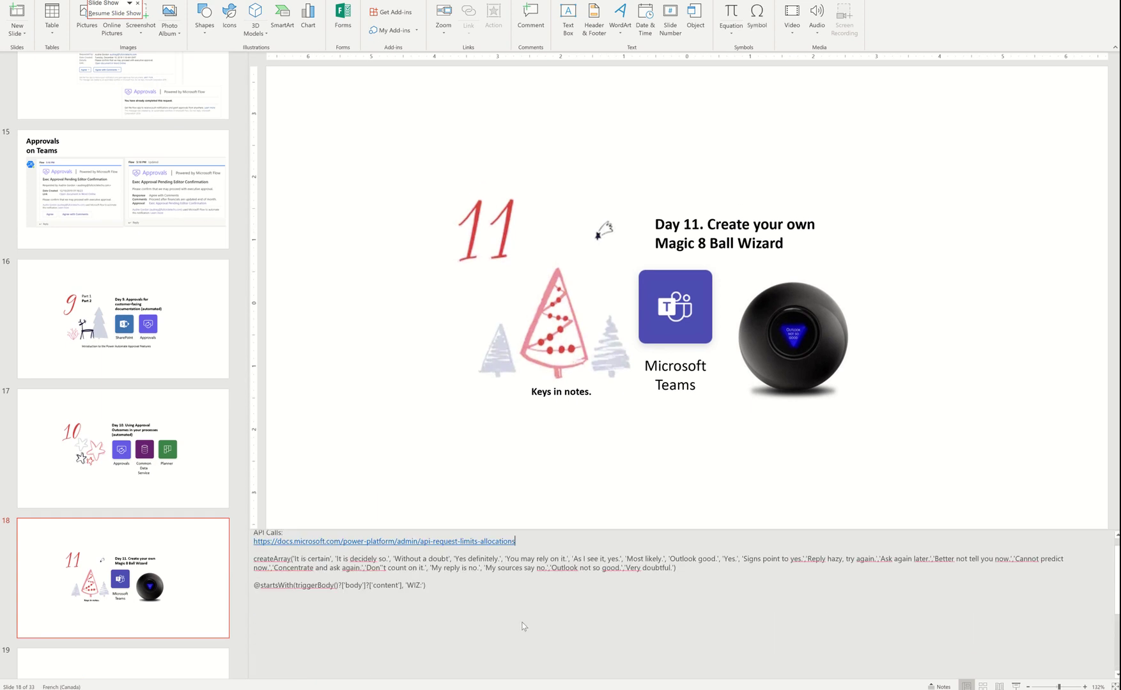
key(shift+Home)
scroll(522, 621, down, 1)
scroll(522, 621, up, 1)
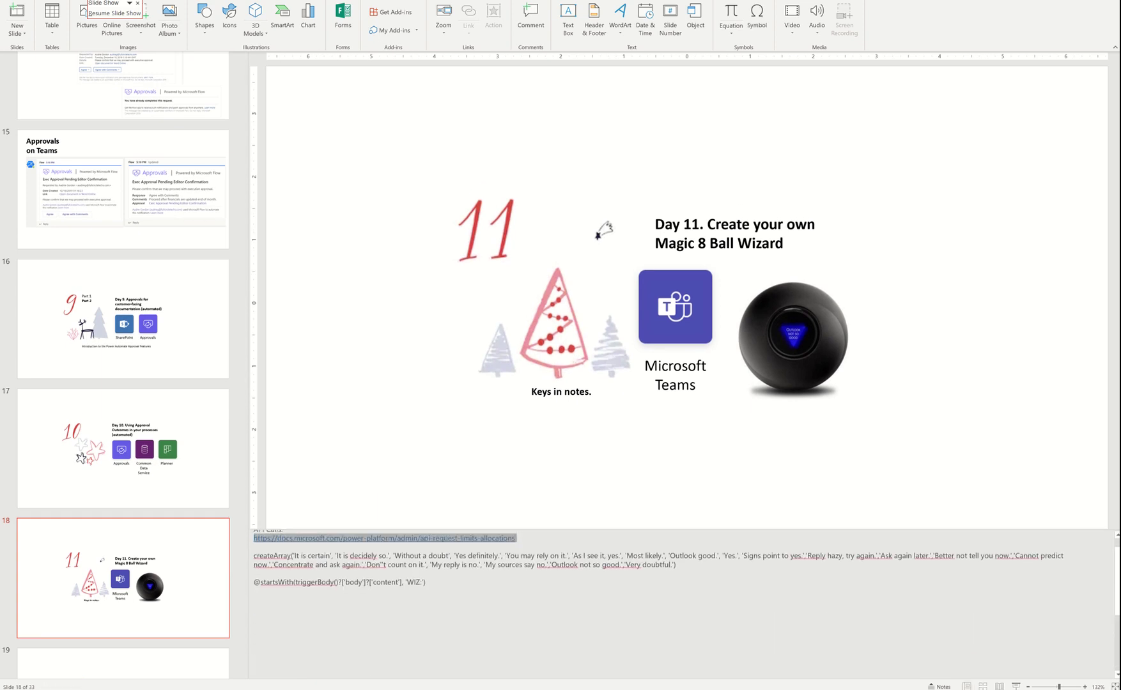
key(alt+Tab)
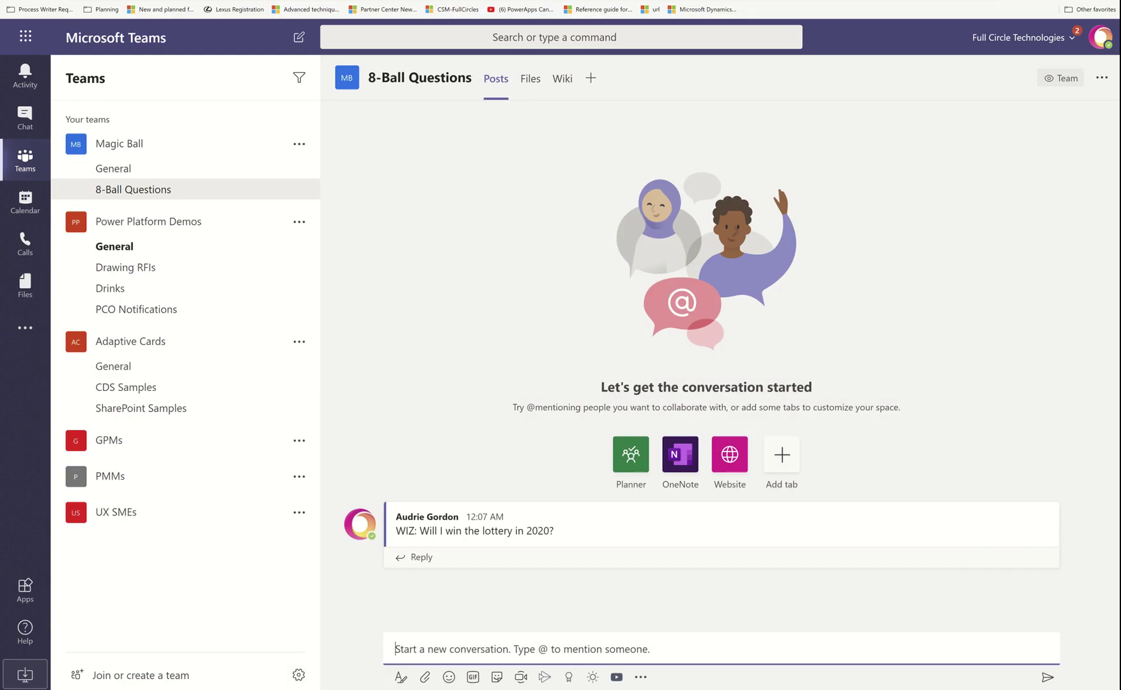
key(ctrl+t)
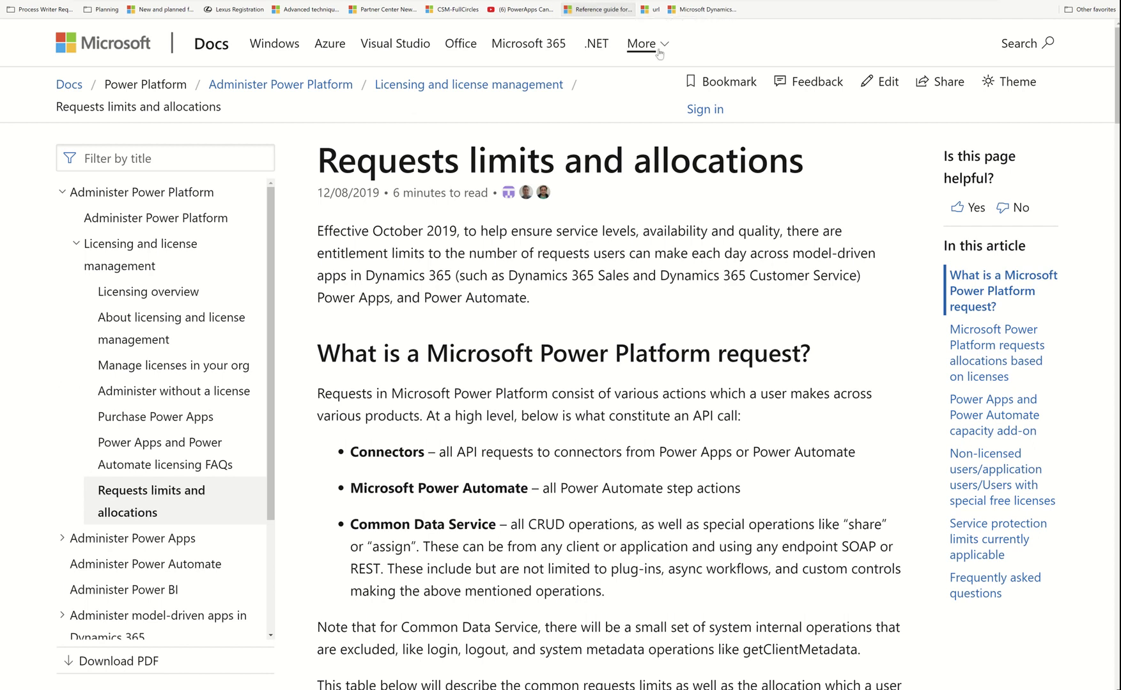
Examine what counts as a Power Platform request, highlighting the Connectors, Microsoft Power Automate step actions and Common Data Service CRUD entries
scroll(659, 50, down, 5)
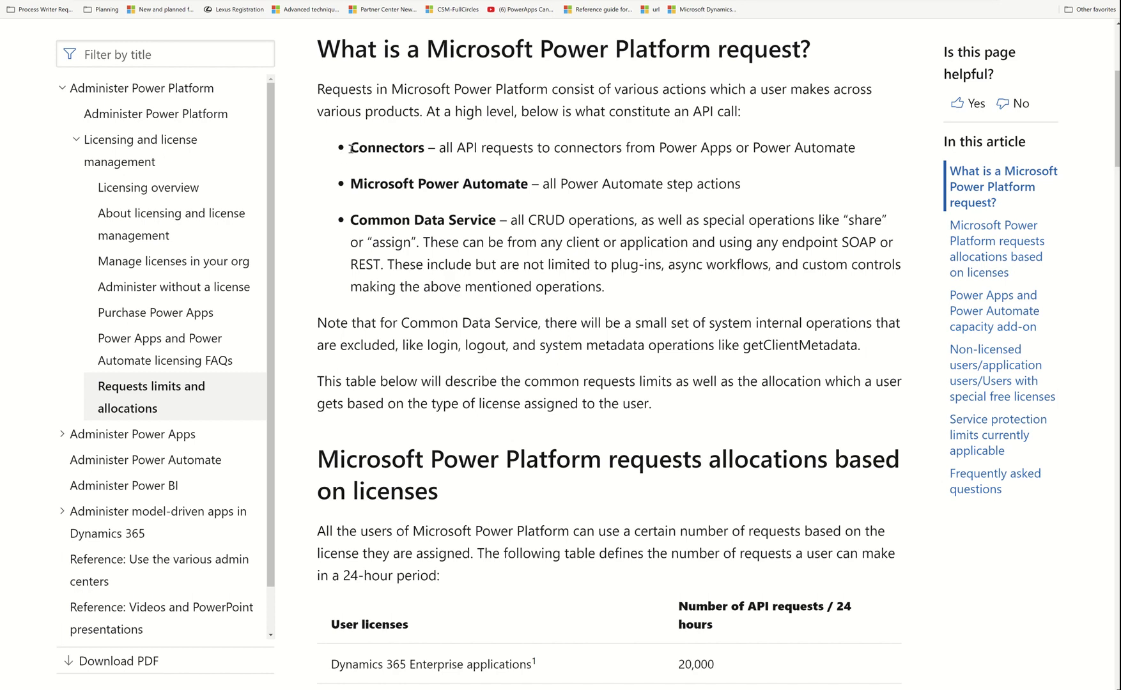
drag(350, 149, 437, 170)
drag(526, 186, 350, 191)
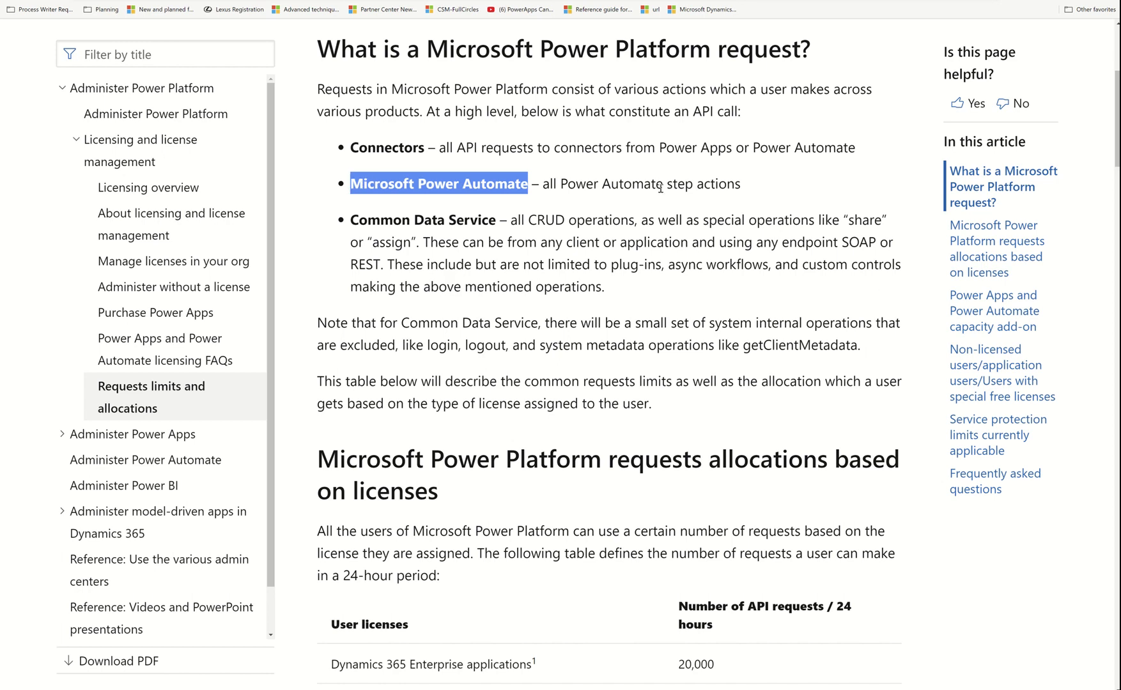
drag(750, 189, 590, 184)
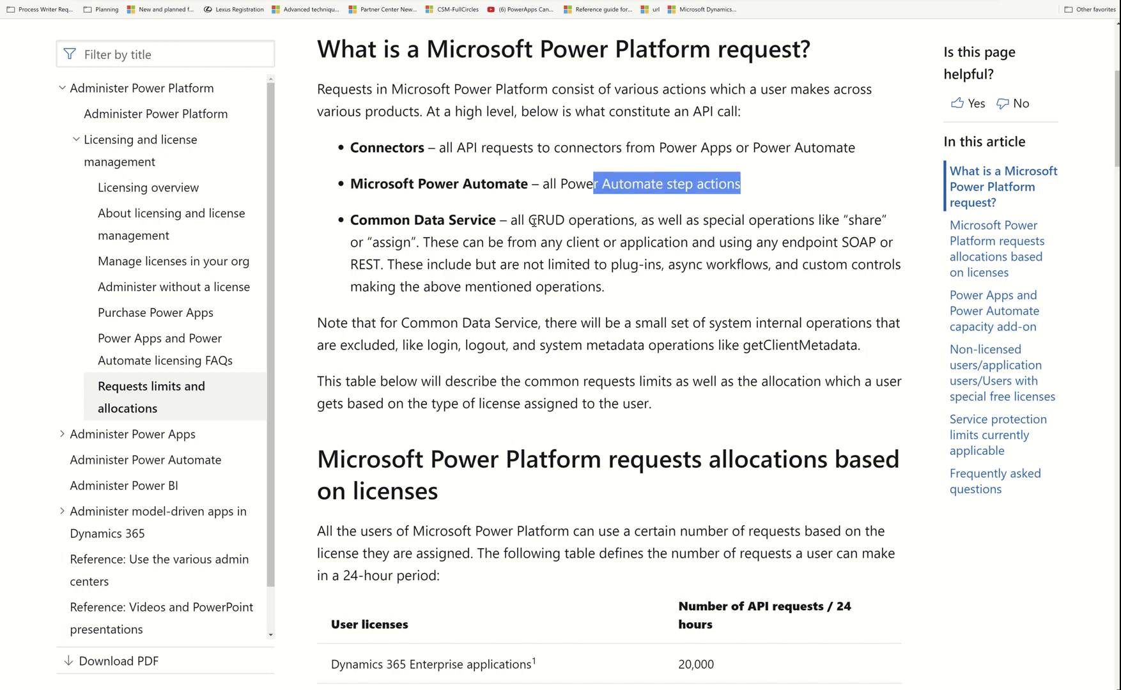
drag(528, 221, 560, 220)
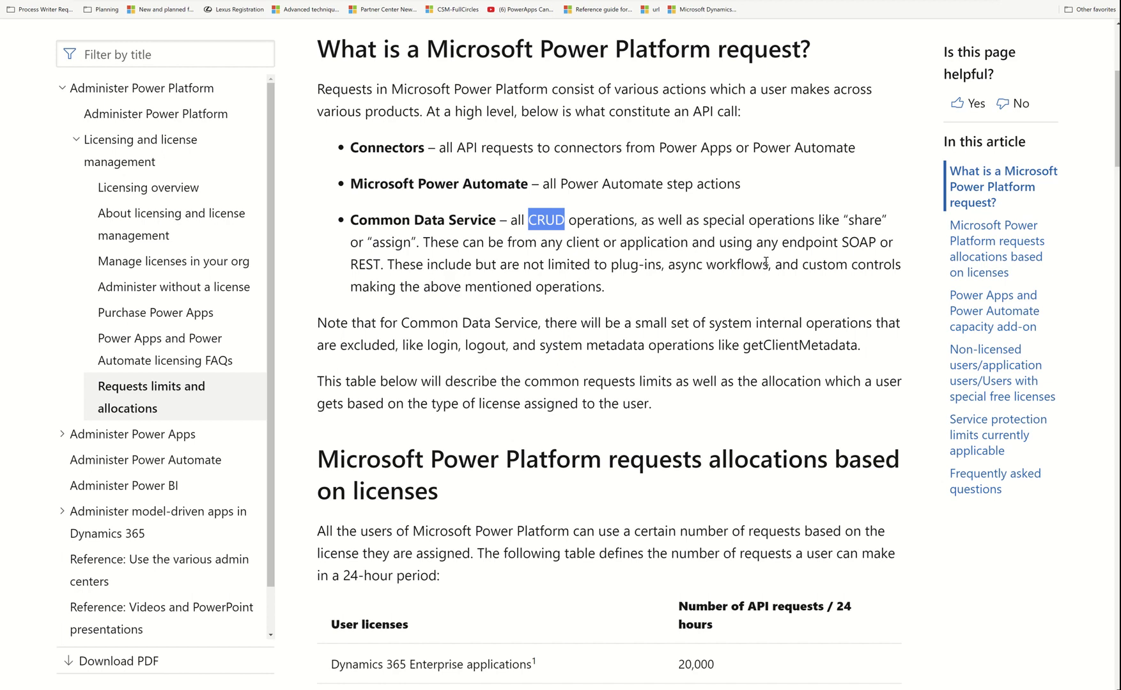
Examine the daily API request allocations for user licenses, their footnotes, and the per app and per flow plans
scroll(765, 262, down, 2)
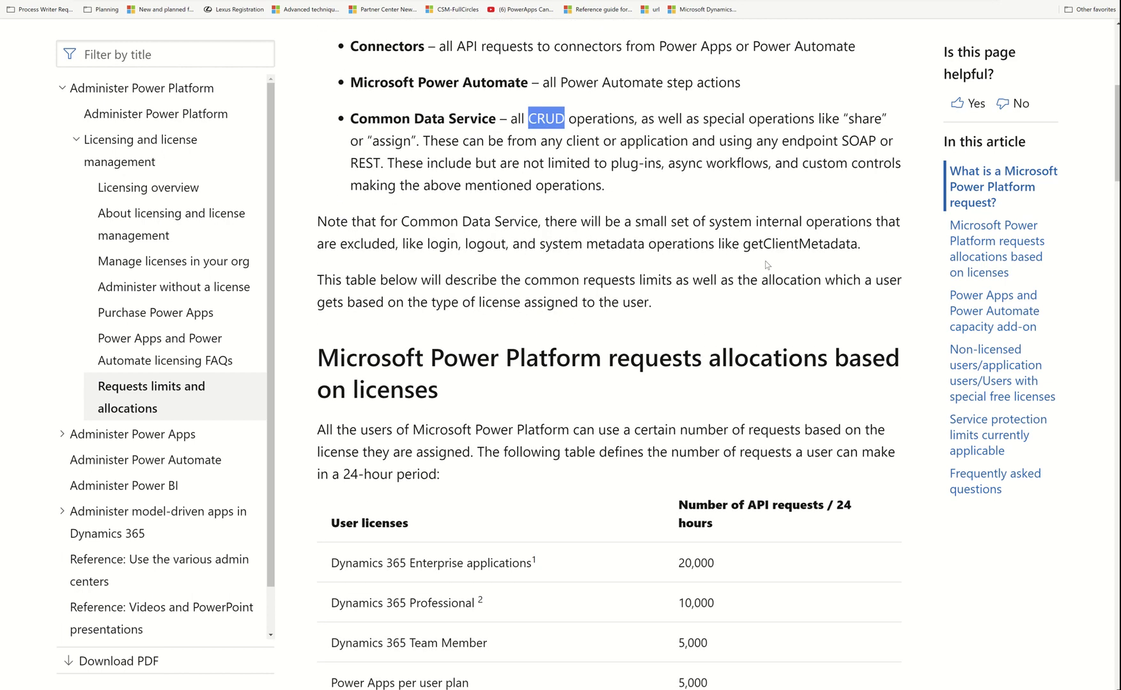
scroll(766, 264, down, 5)
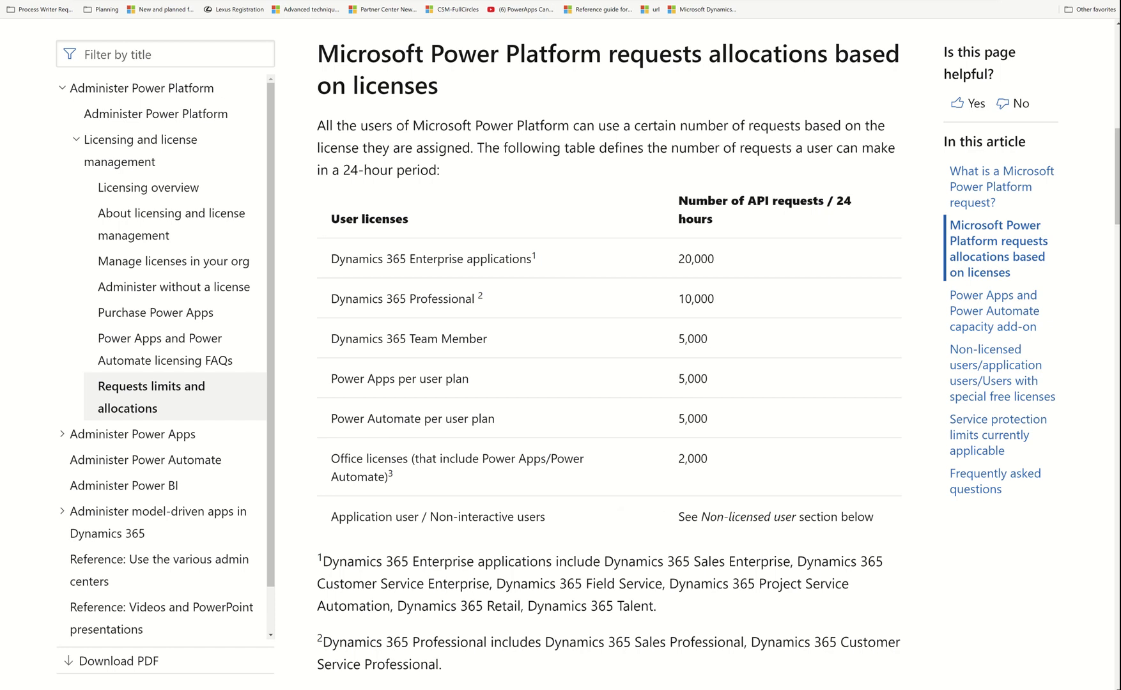
click(674, 500)
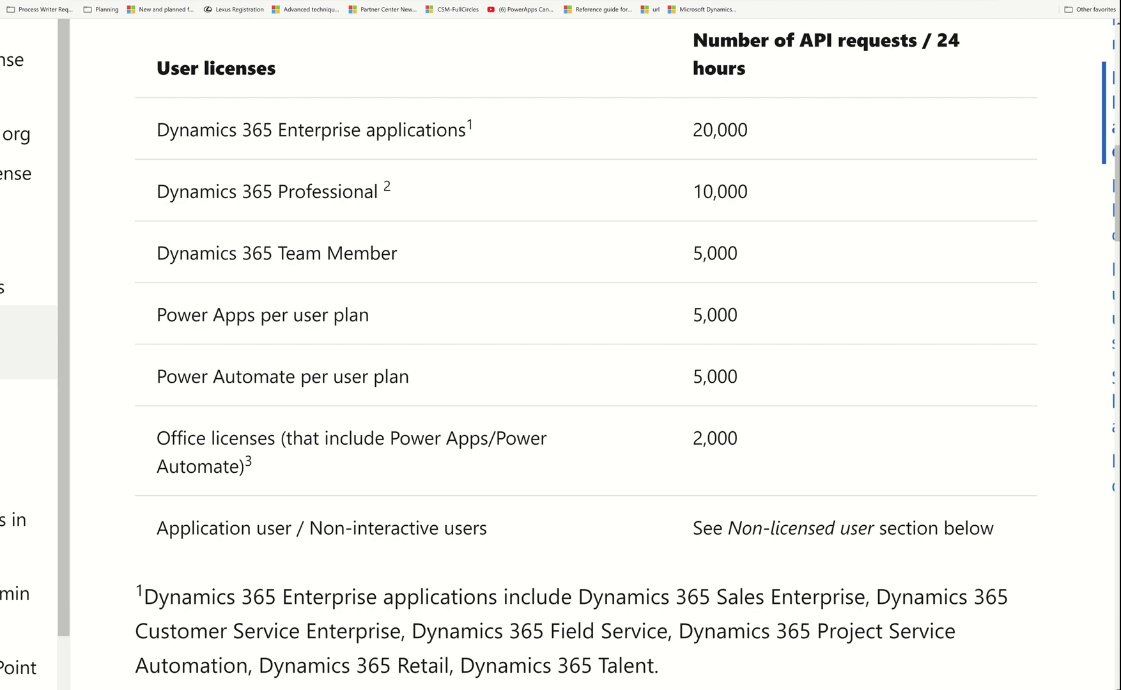
key(ctrl+0)
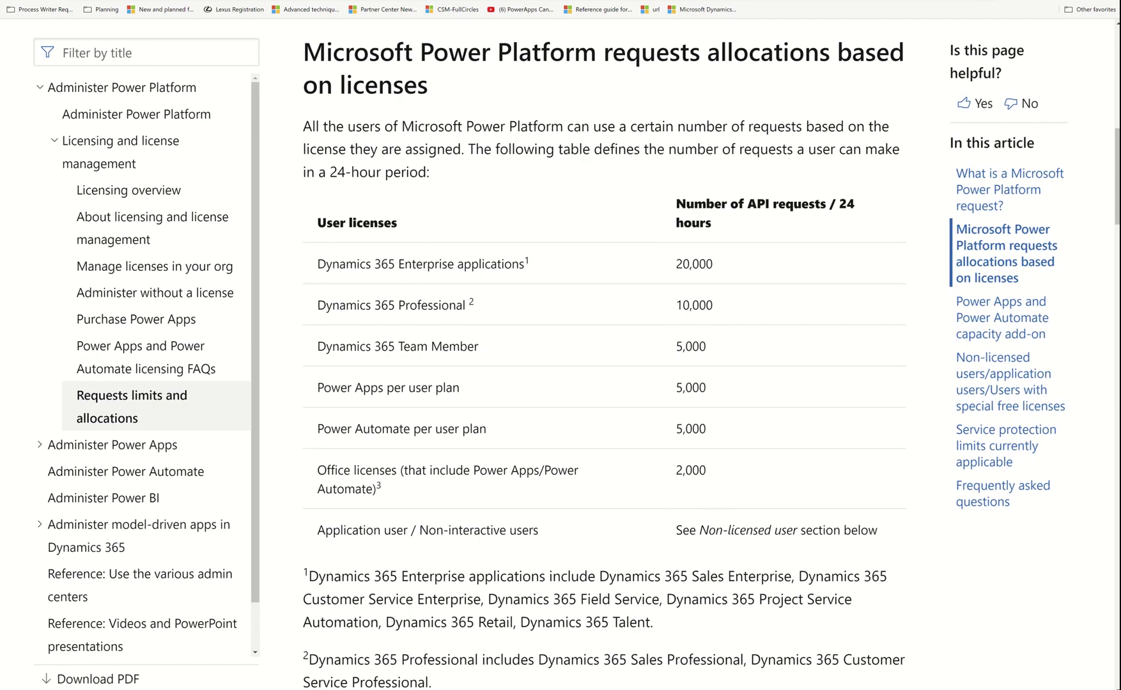
scroll(603, 357, down, 2)
scroll(603, 358, down, 5)
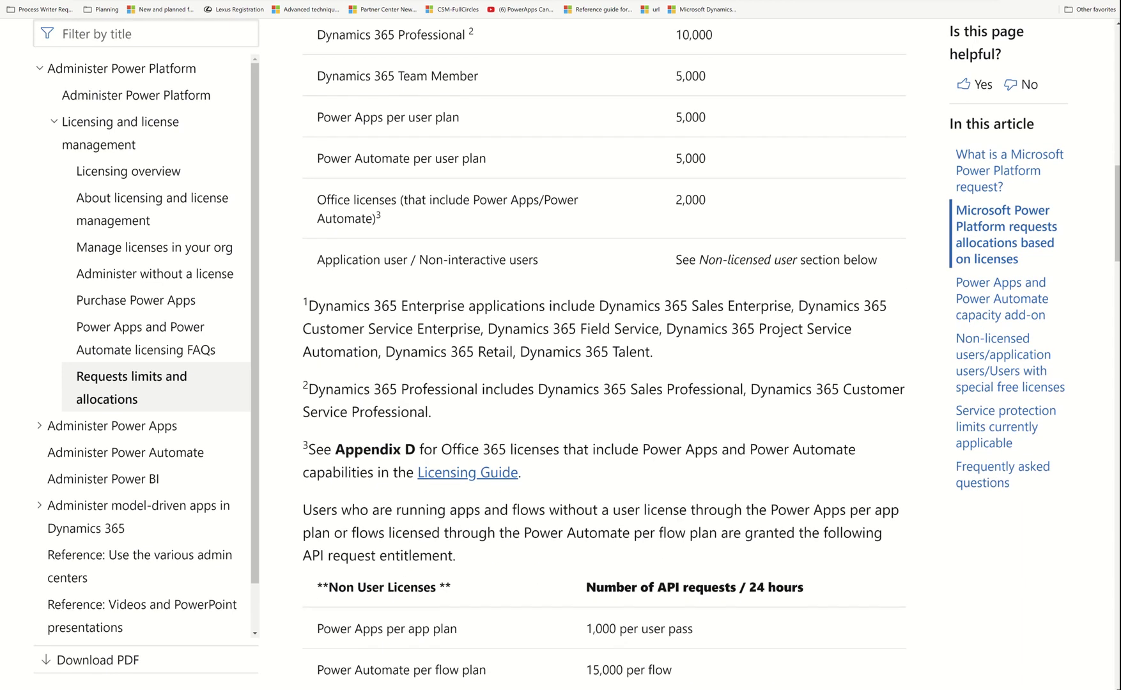
scroll(603, 358, down, 2)
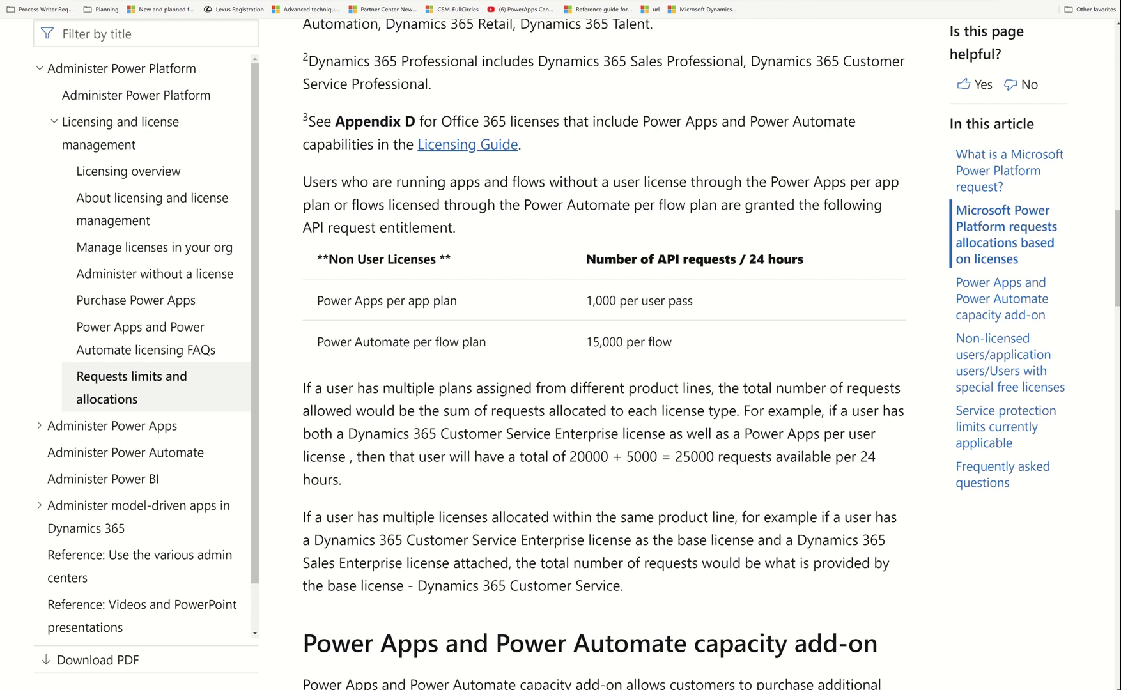
scroll(768, 260, up, 10)
scroll(679, 377, down, 4)
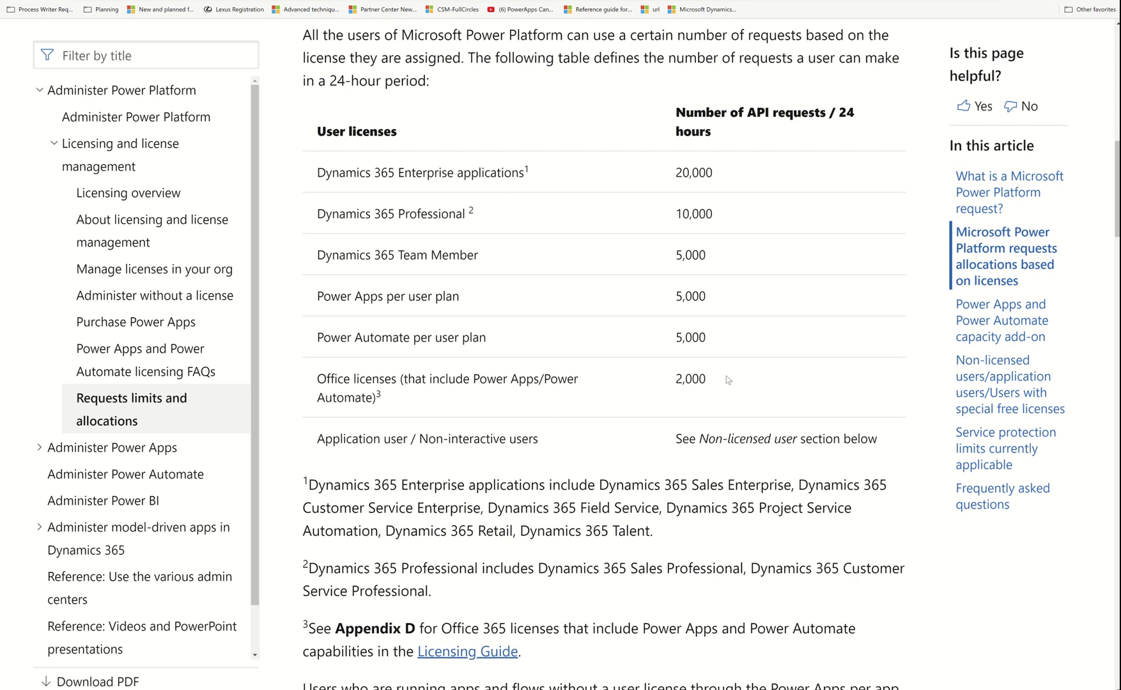
scroll(725, 376, down, 6)
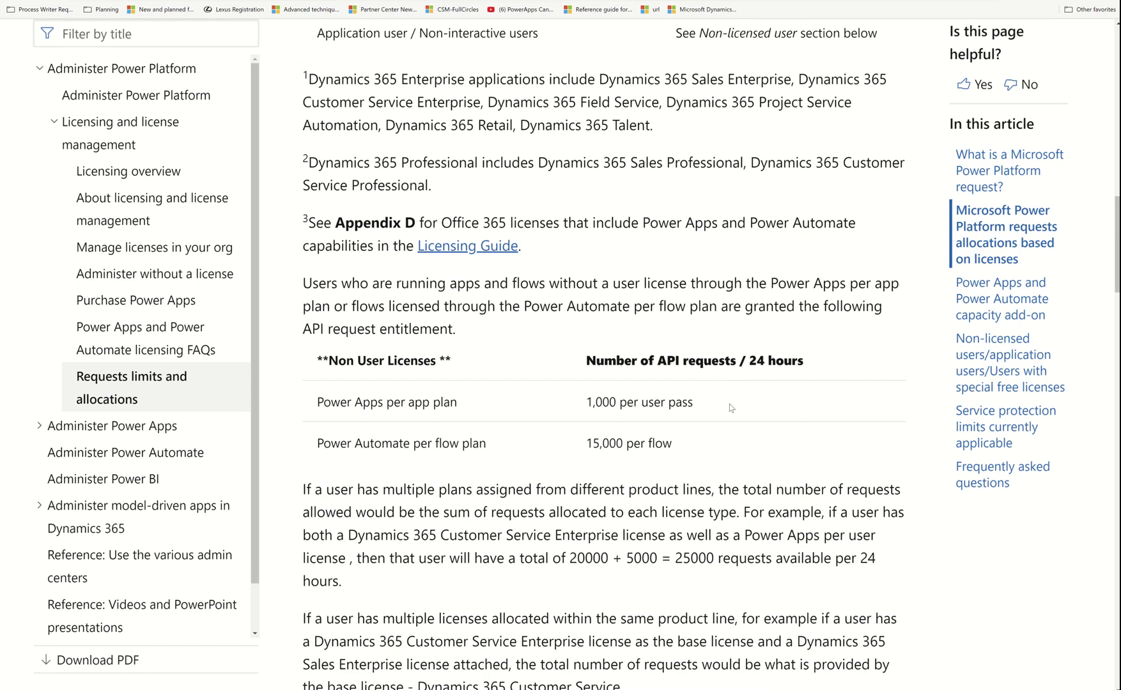
scroll(729, 407, up, 8)
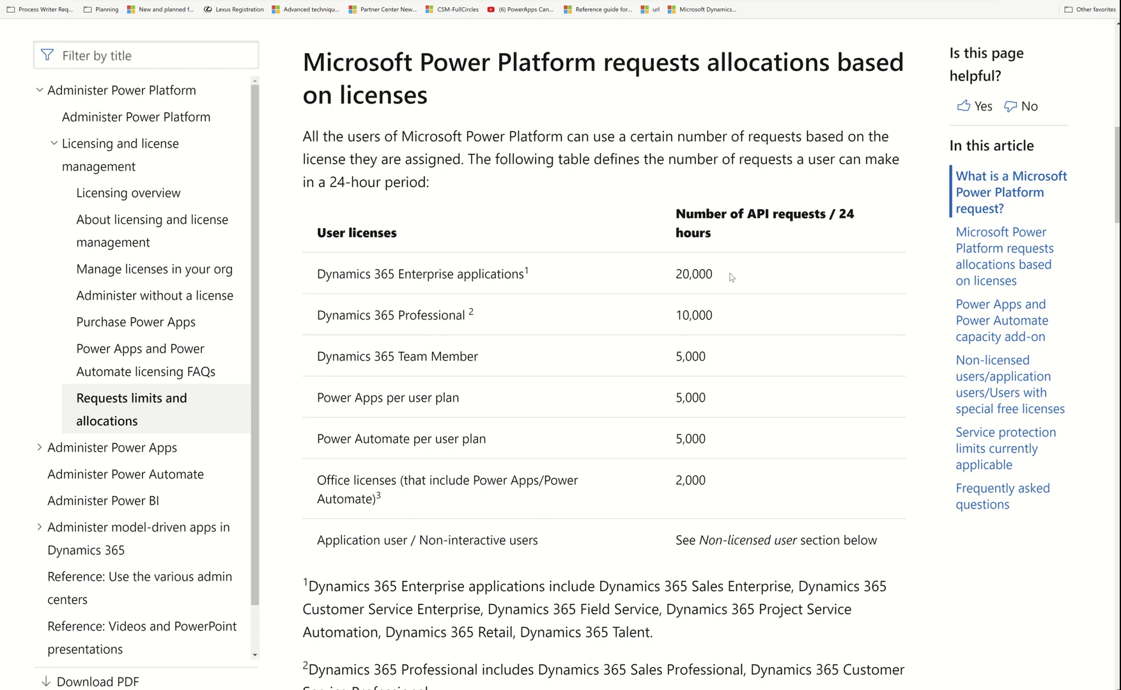
Review the rest of the article, covering the capacity add-on, non-licensed users and frequently asked questions
scroll(515, 281, down, 6)
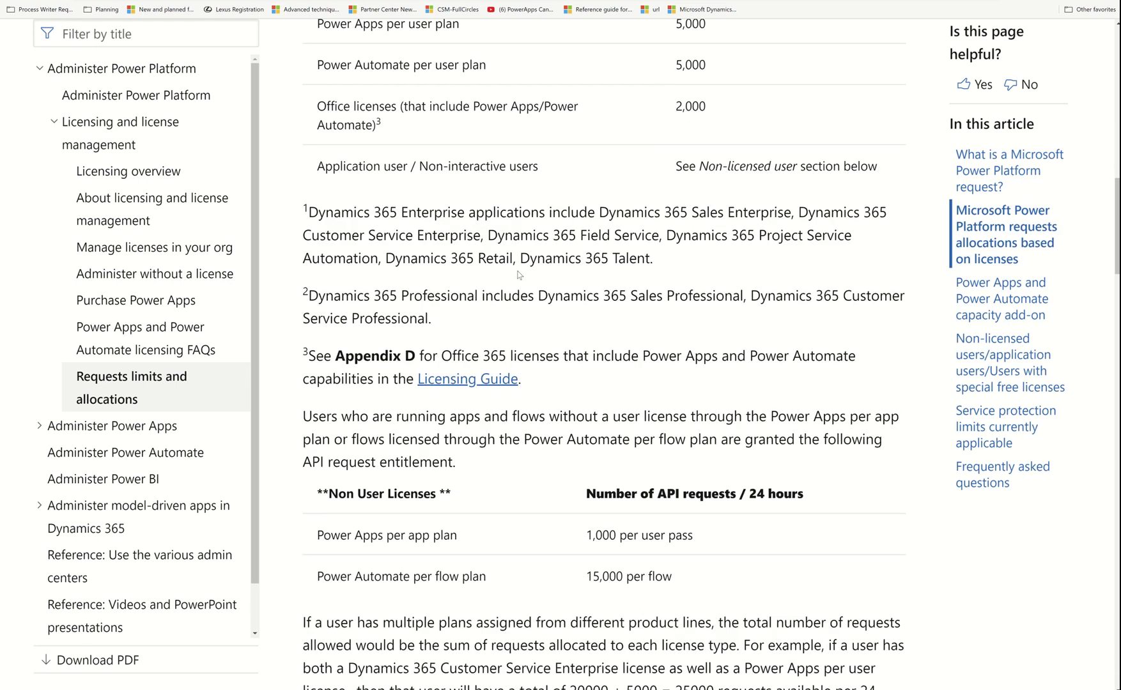
scroll(519, 274, down, 10)
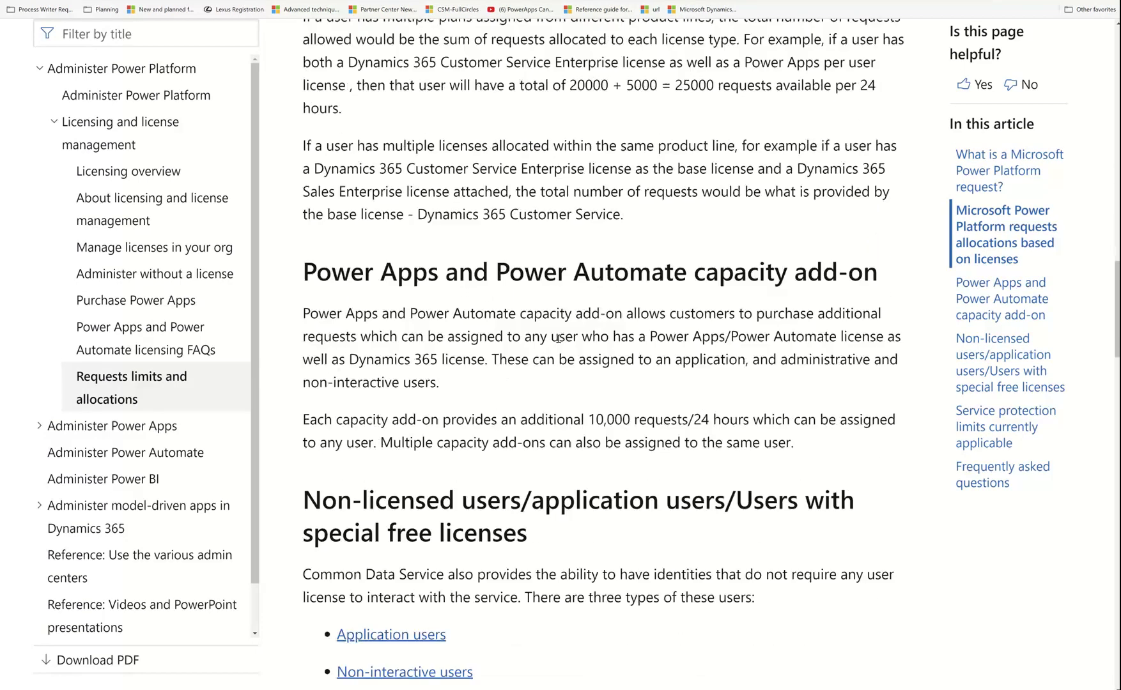
scroll(558, 338, down, 9)
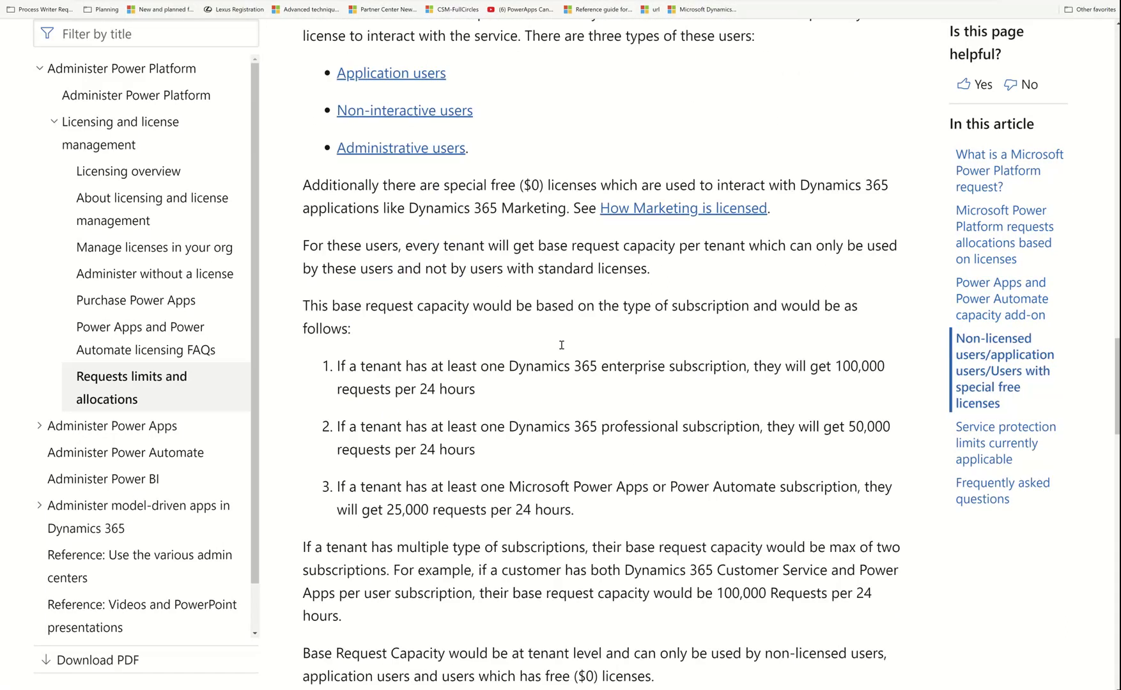
scroll(561, 345, down, 20)
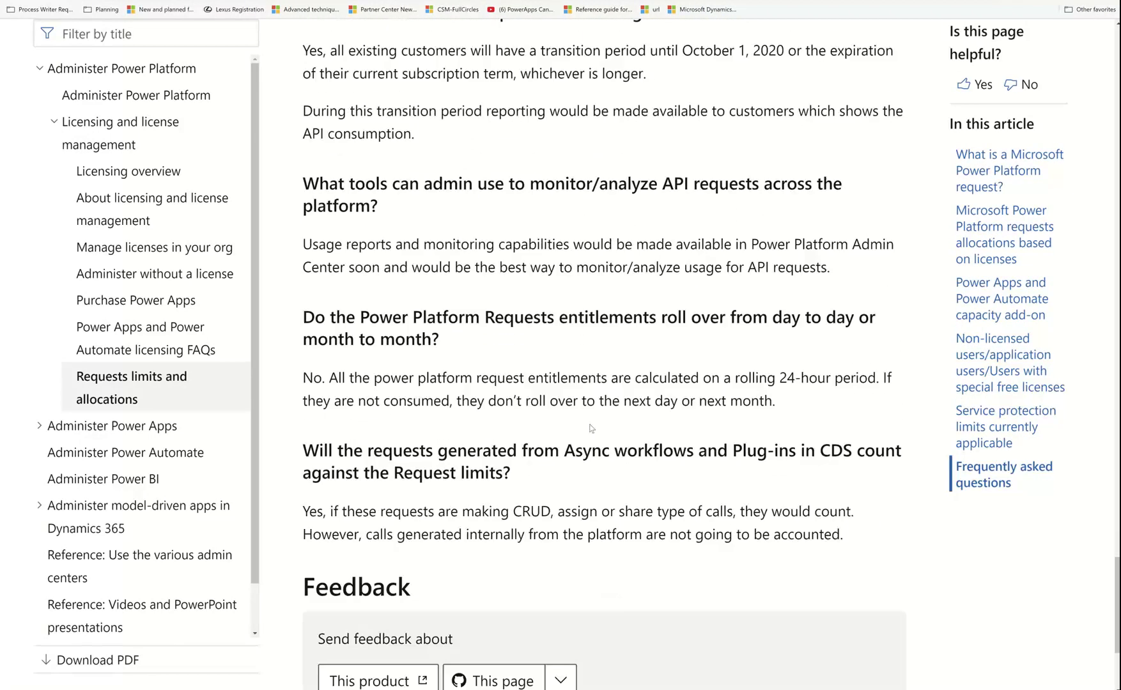
Reread the article's frequently asked questions and the service protection limits section, including what happens when users exceed request capacity
scroll(592, 428, down, 4)
scroll(592, 427, up, 6)
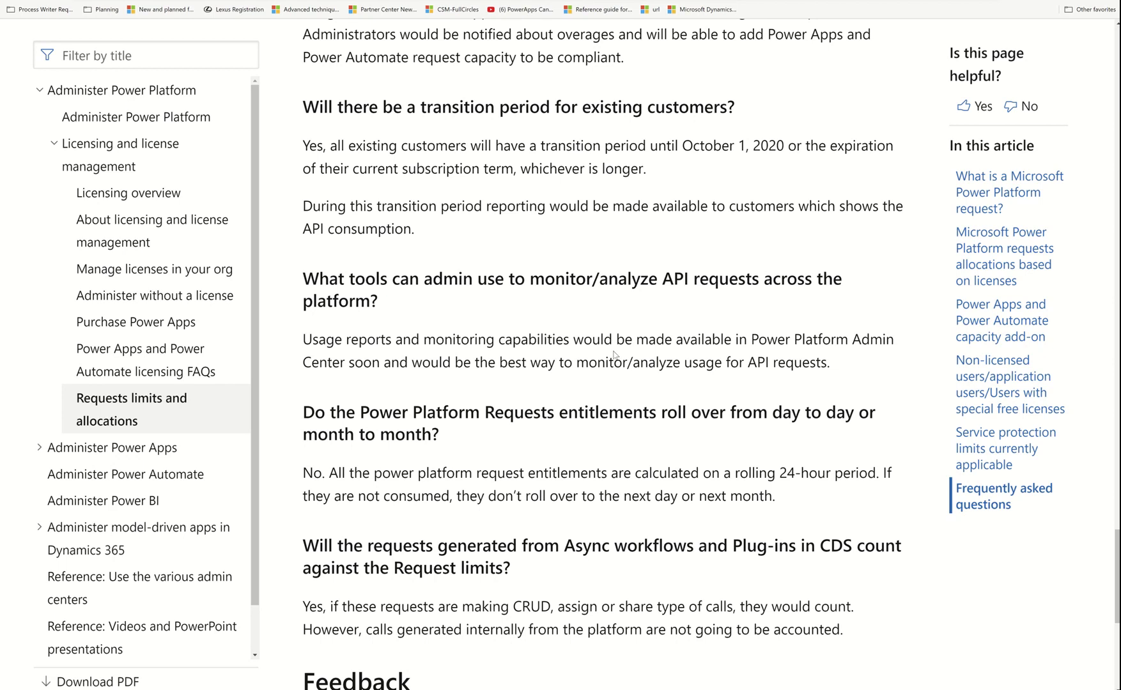
scroll(614, 354, up, 8)
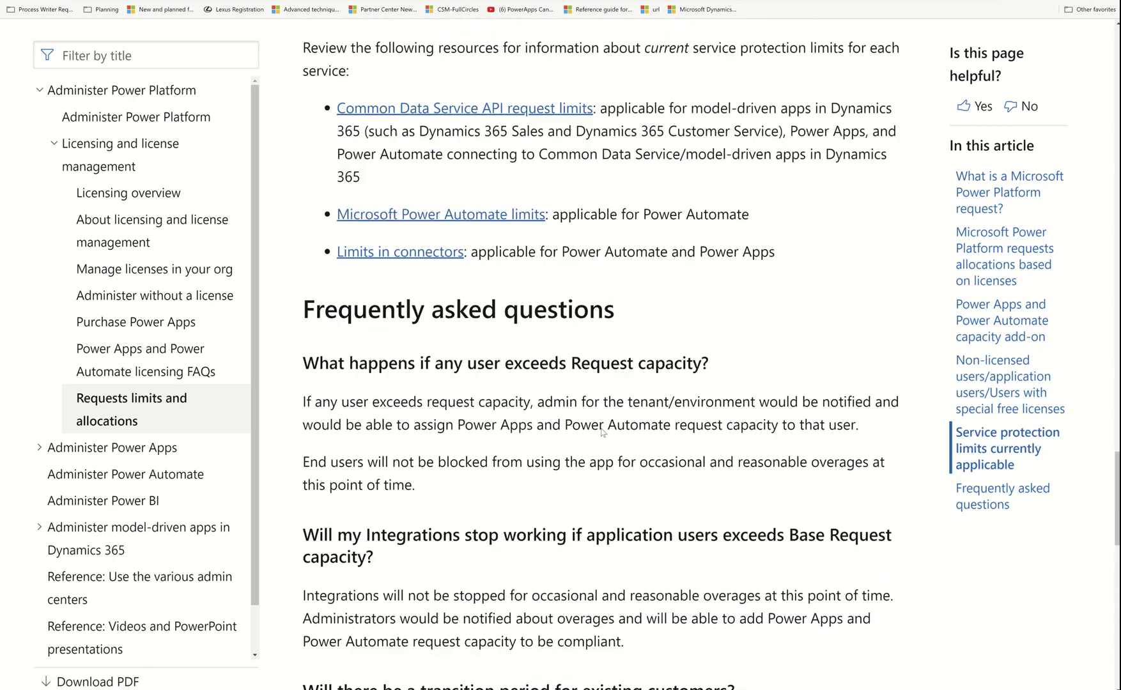
scroll(601, 432, up, 1)
scroll(601, 428, up, 4)
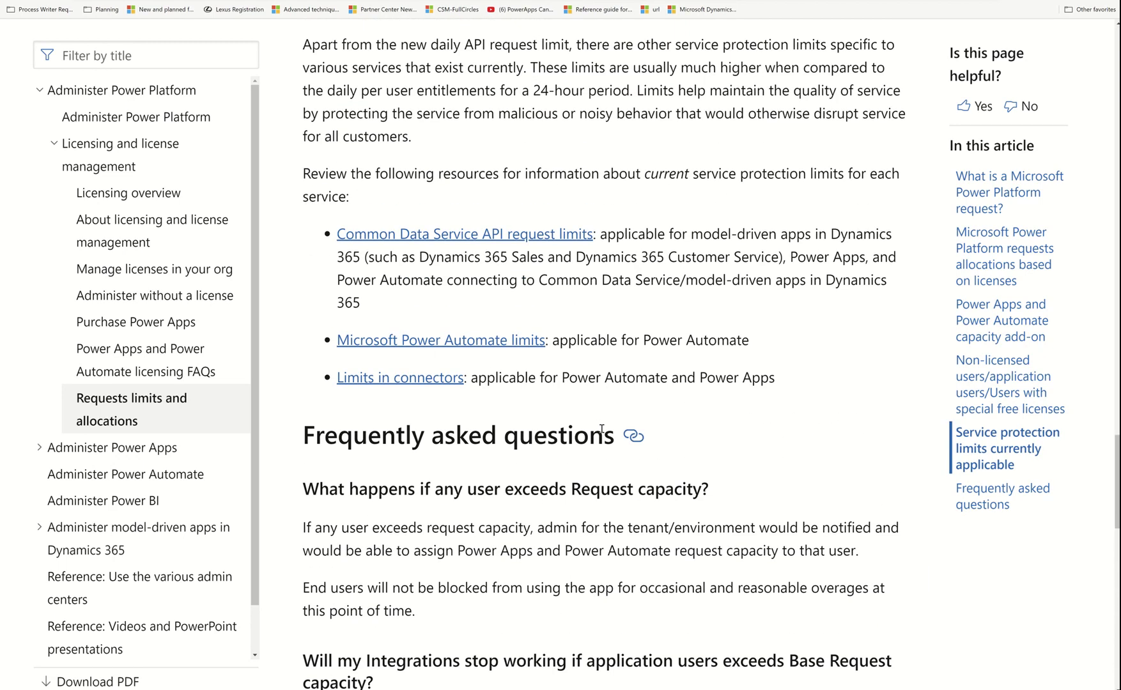
scroll(601, 433, down, 4)
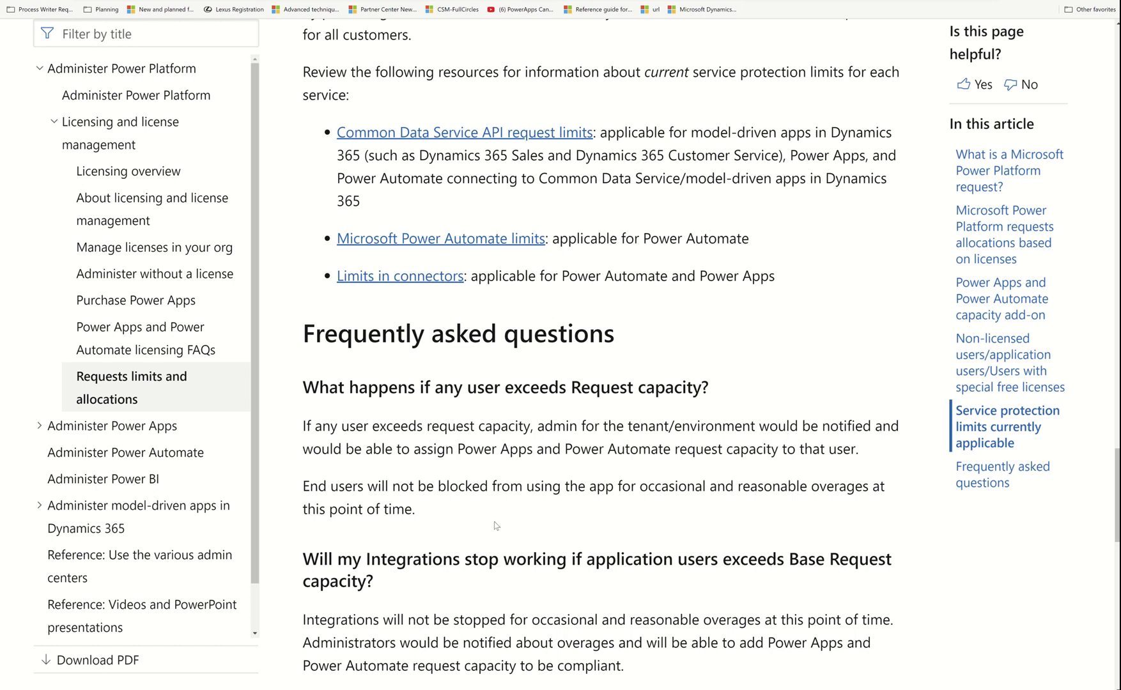
Recheck the license allocations and the Power Platform request definition, clear the CRUD highlight, and return to the 8-Ball Questions channel in Microsoft Teams
scroll(494, 521, up, 8)
scroll(565, 568, up, 20)
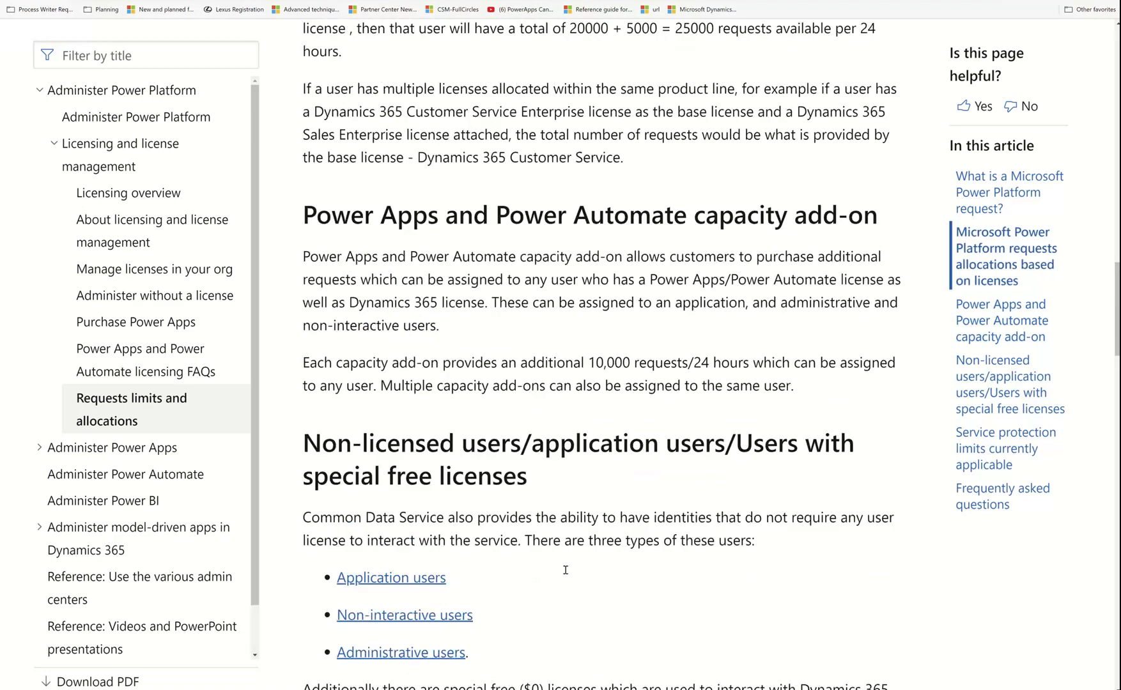
scroll(565, 569, up, 1)
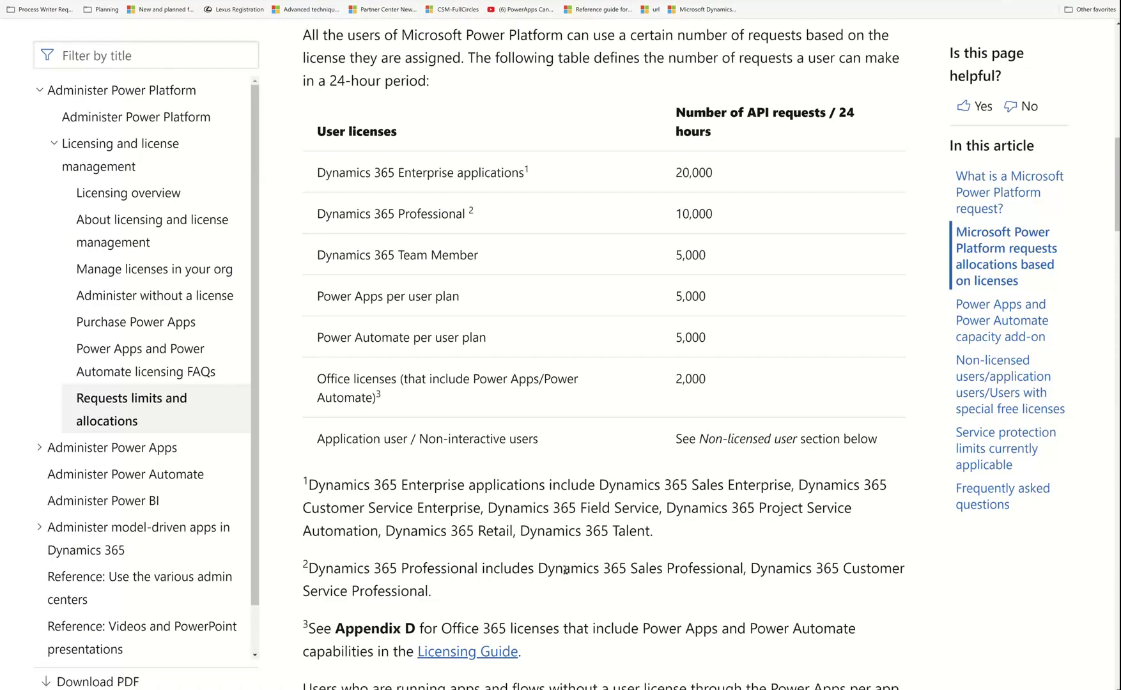
scroll(565, 570, up, 11)
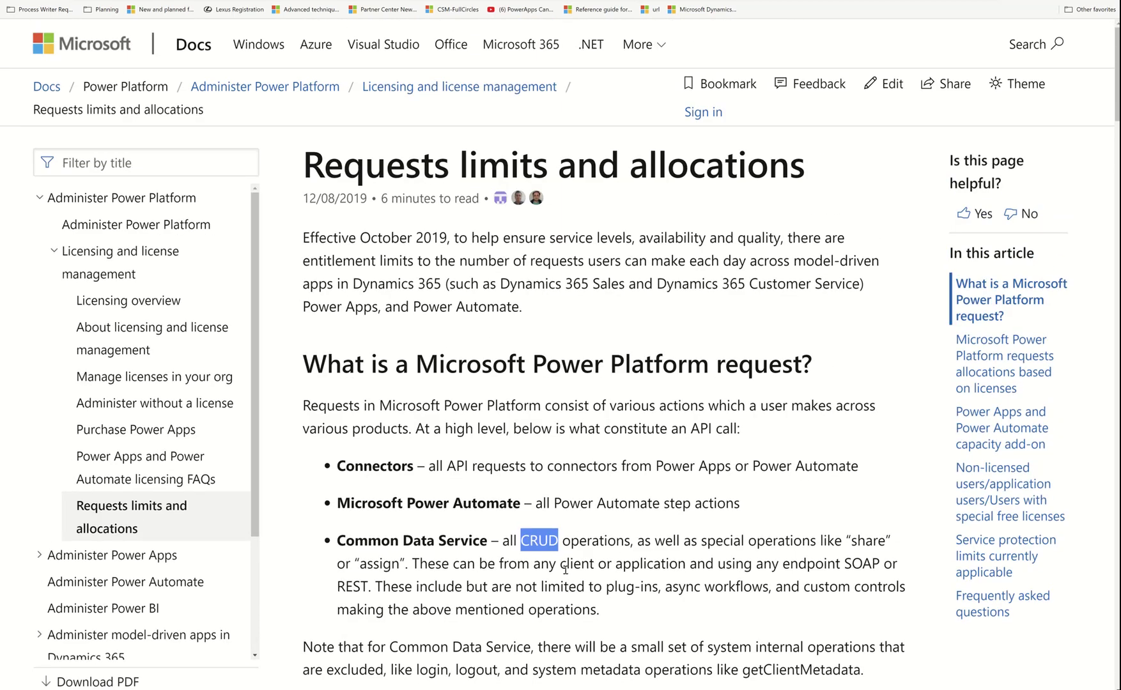
click(630, 523)
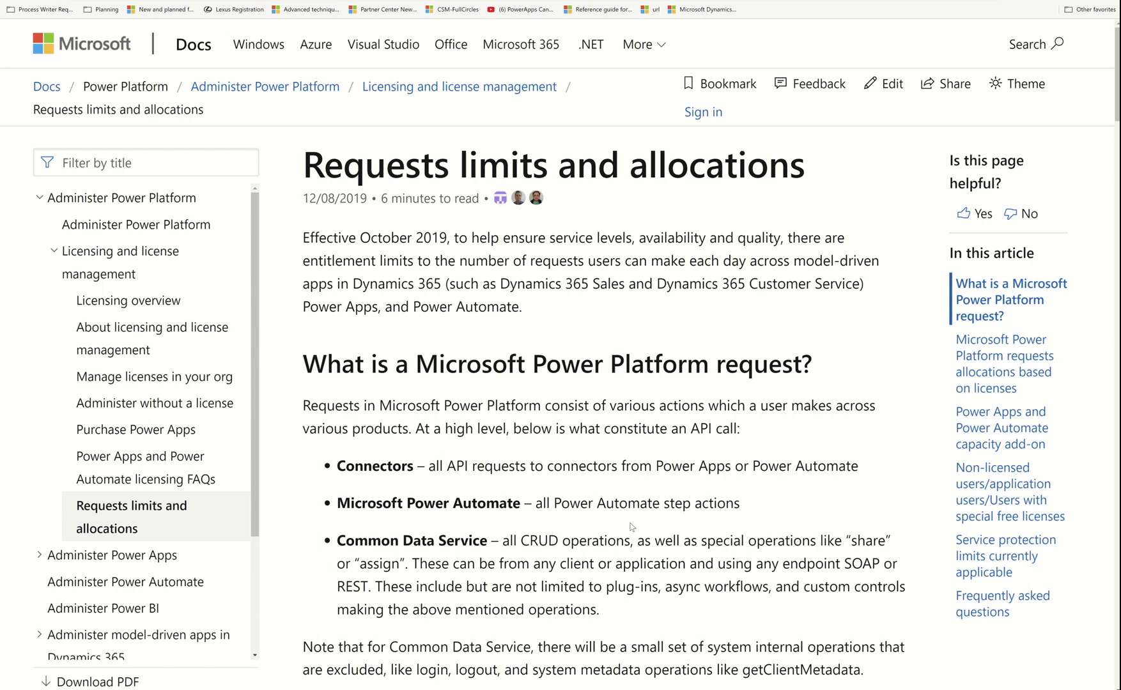
key(ctrl+Tab)
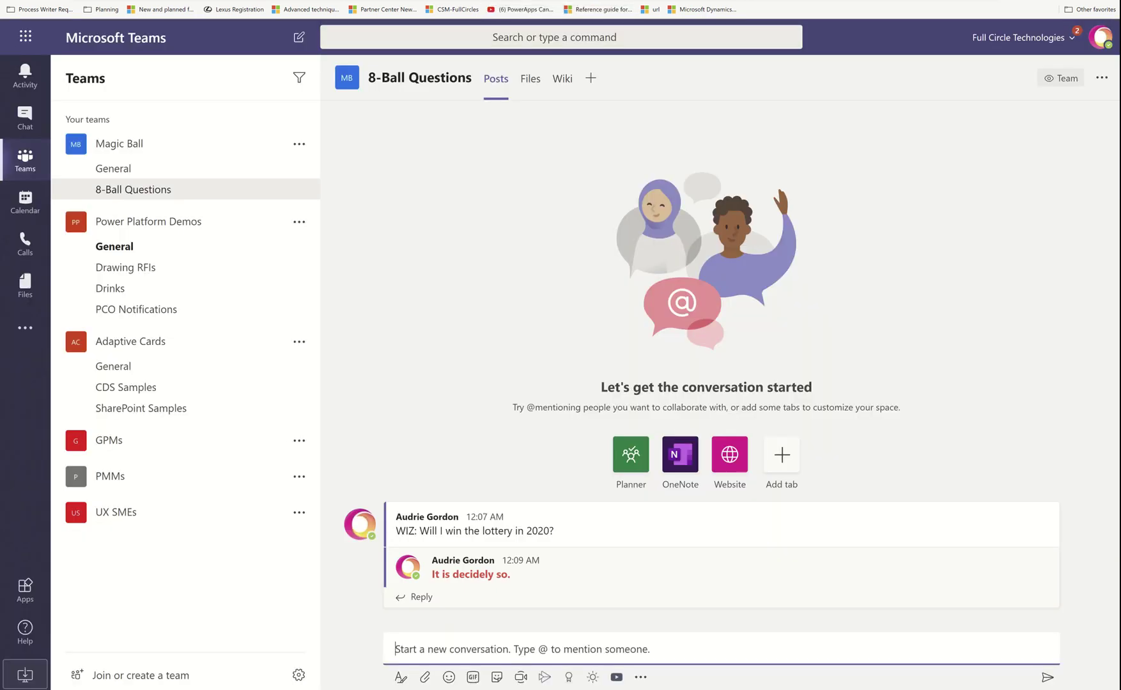